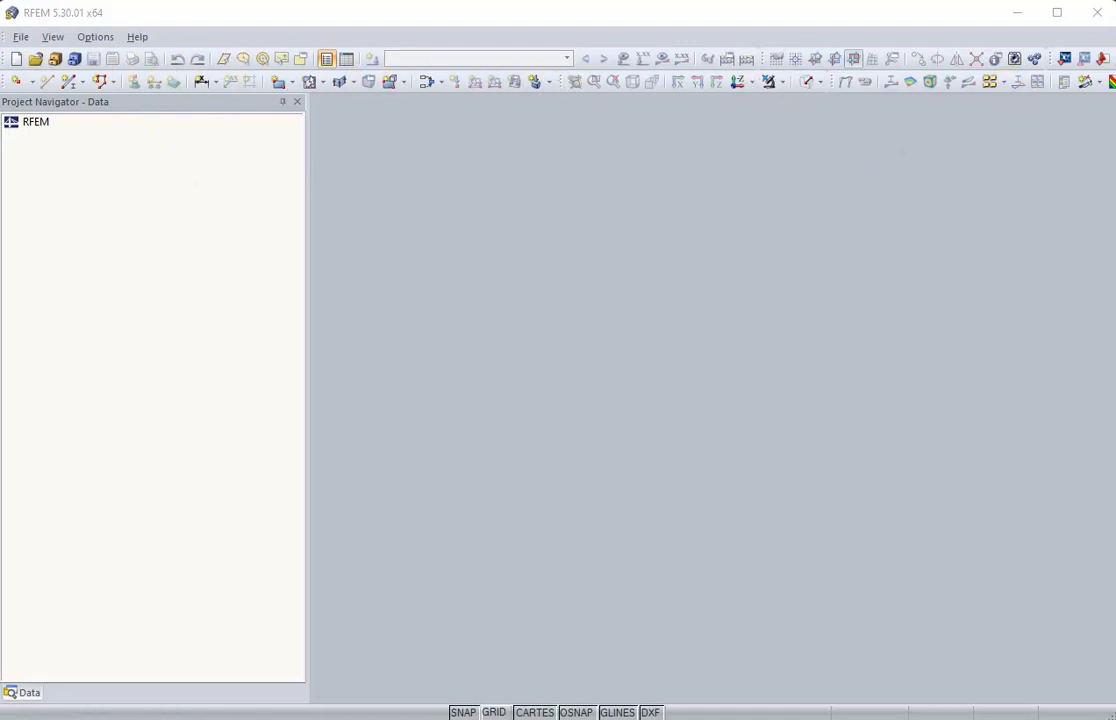
# Step: Create a new 2D-XZ model named Beam in the SAMPLE project, using the ASCE 7-16 standard and an upward global Z-axis
pyautogui.click(21, 40)
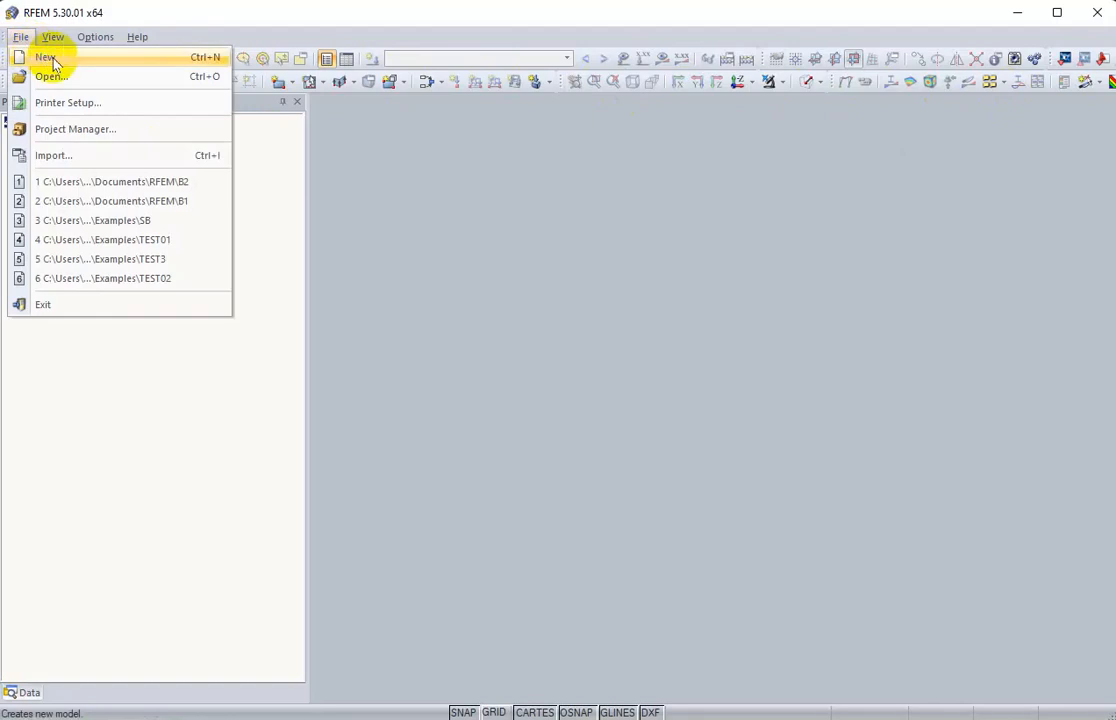
pyautogui.click(50, 56)
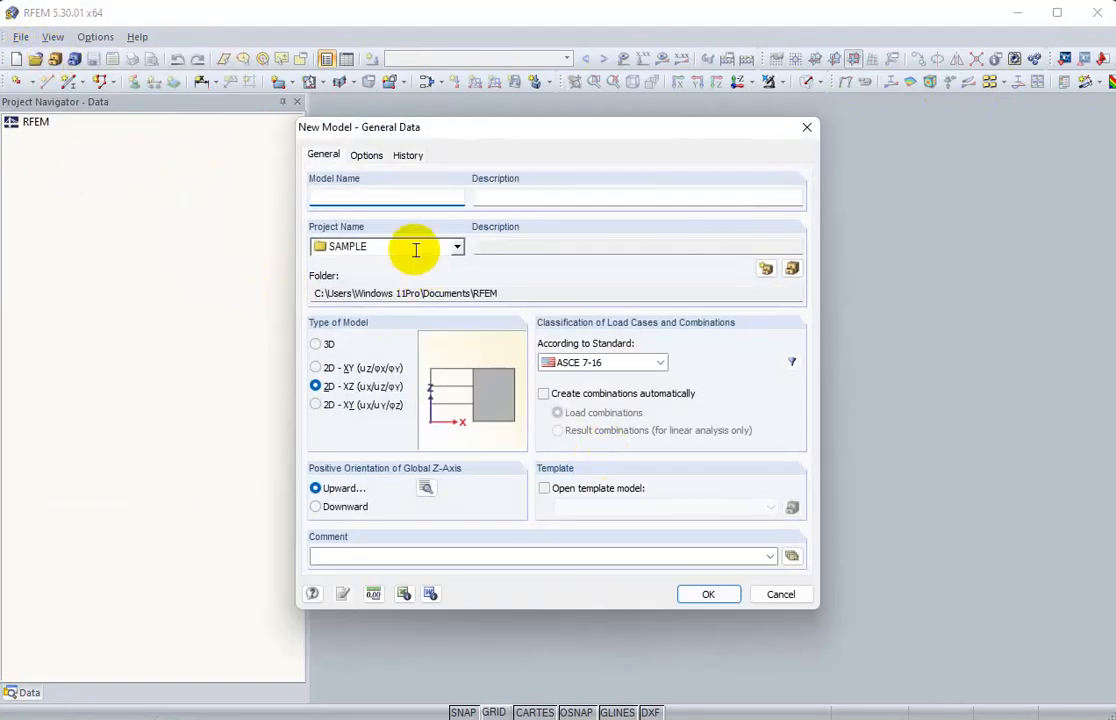
pyautogui.write('Beam')
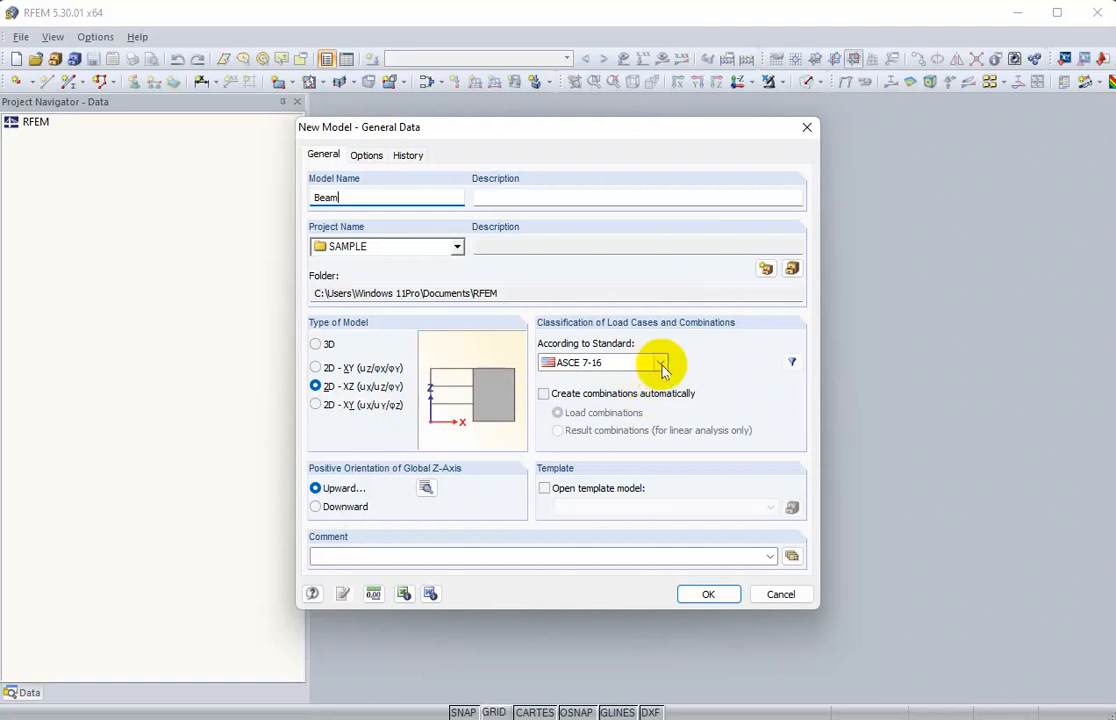
pyautogui.click(661, 363)
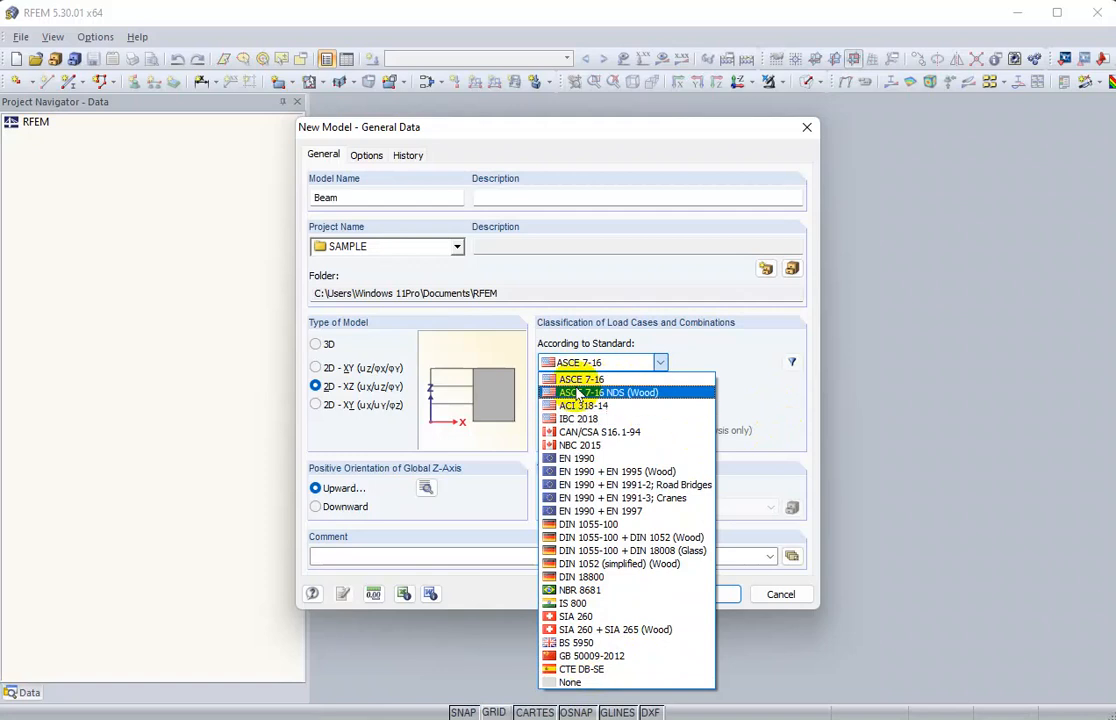
pyautogui.click(797, 414)
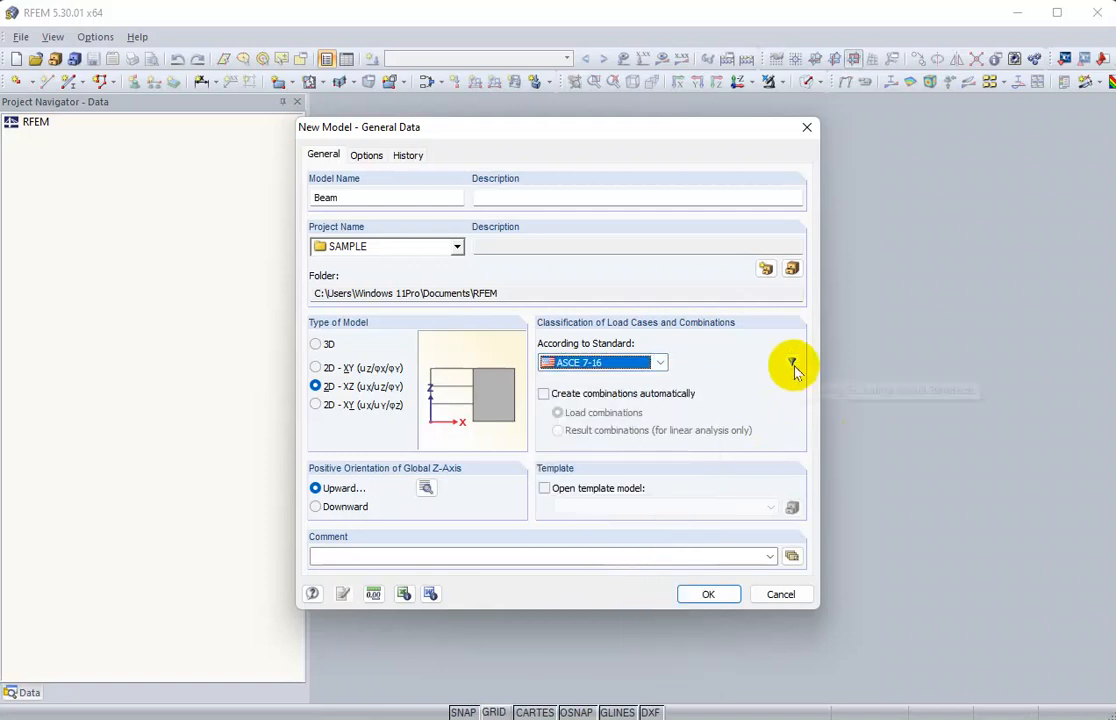
pyautogui.click(793, 364)
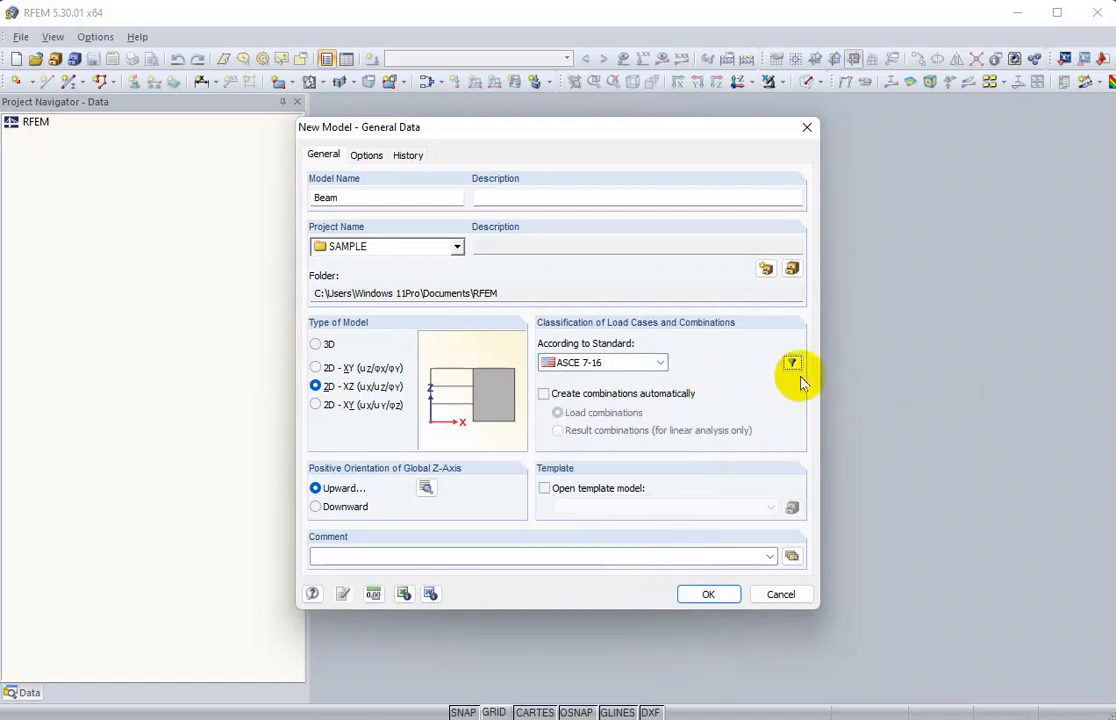
pyautogui.click(660, 362)
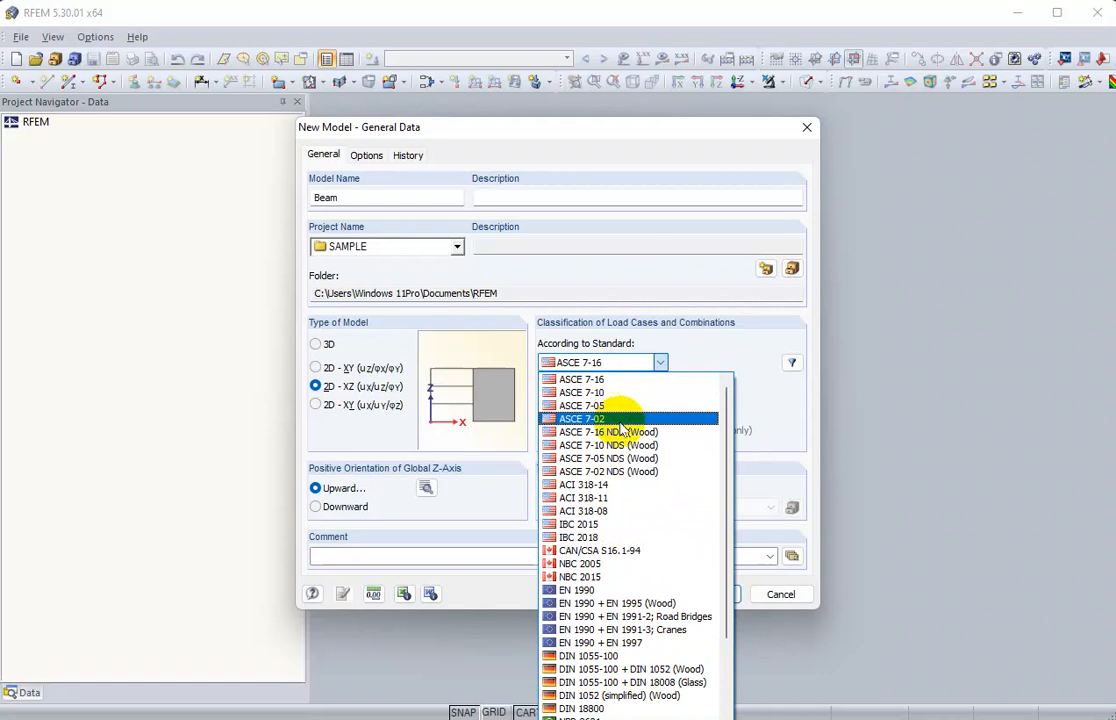
pyautogui.click(720, 352)
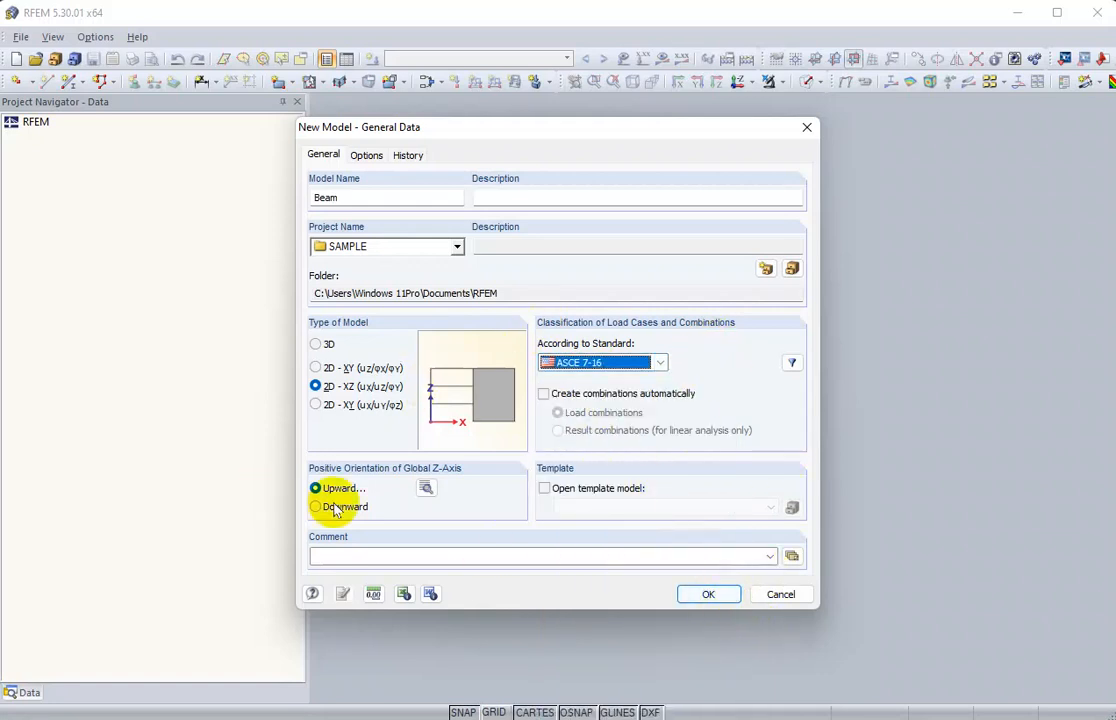
pyautogui.click(726, 597)
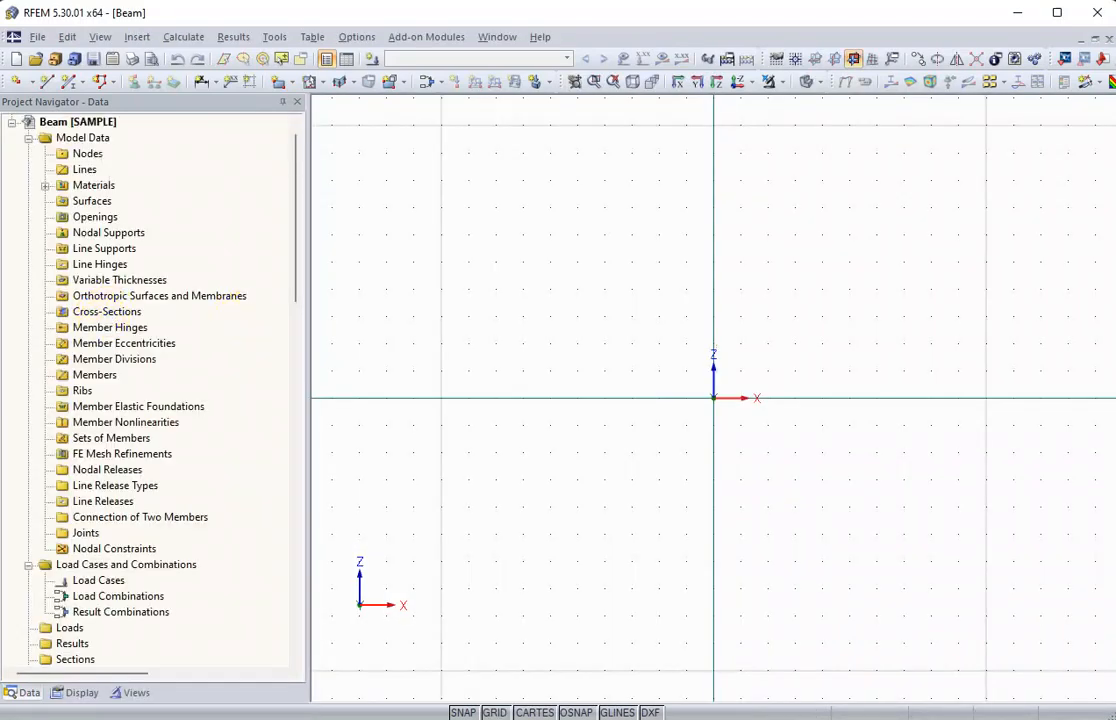
# Step: Review example E01 in My Notes Keeper for the beam's geometry, loads, section and required results, then return to RFEM
pyautogui.moveTo(0, 73); pyautogui.dragTo(611, 33)
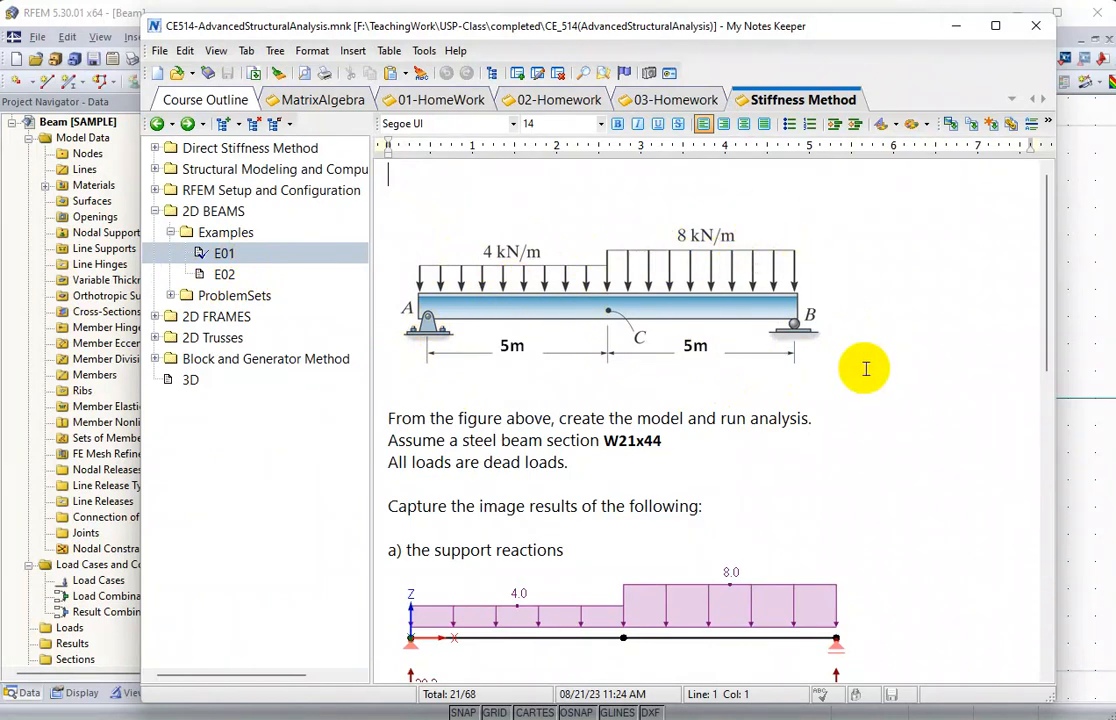
pyautogui.scroll(-1, 865, 369)
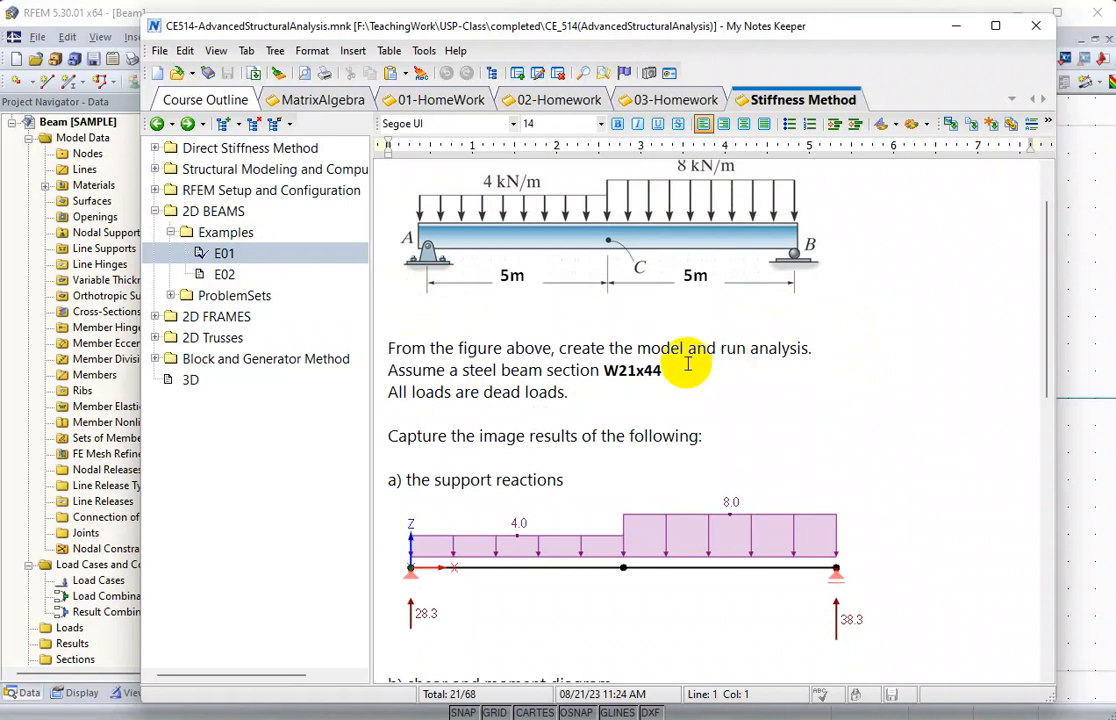
pyautogui.click(658, 371)
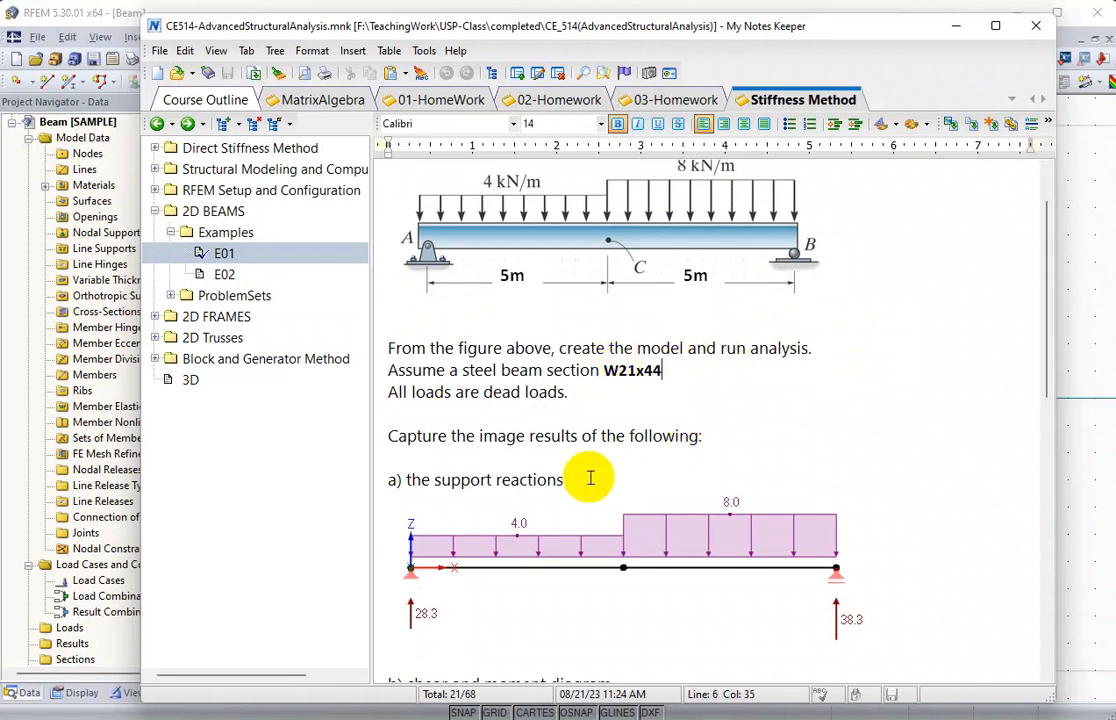
pyautogui.scroll(-1, 582, 470)
pyautogui.scroll(-4, 545, 418)
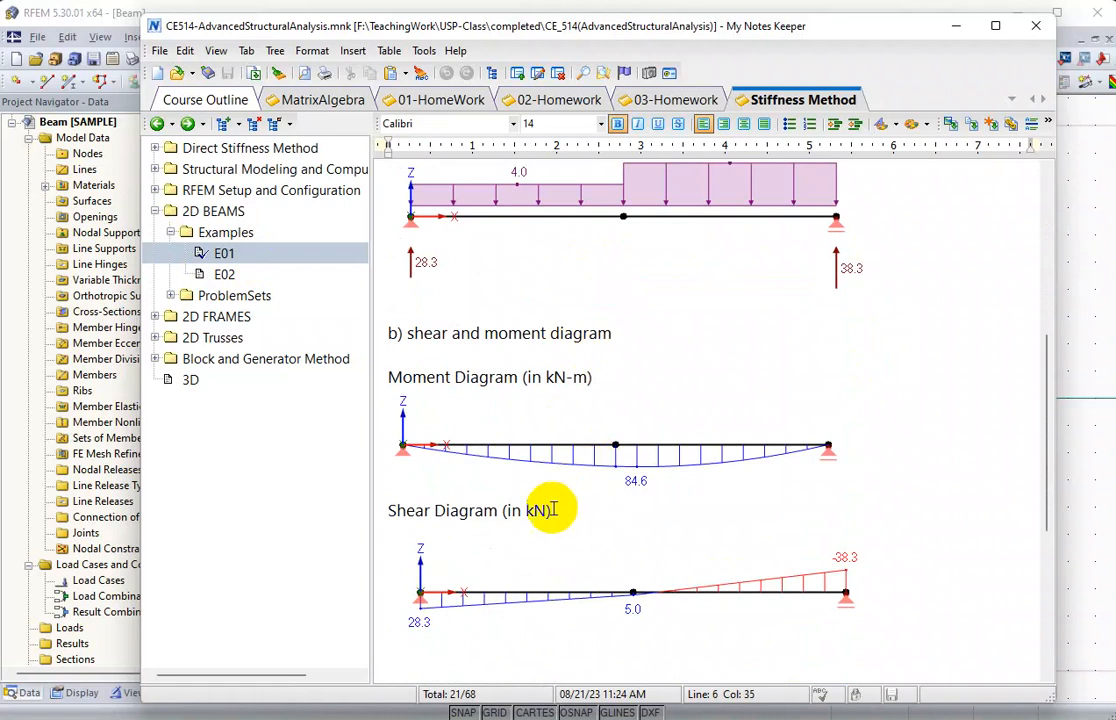
pyautogui.scroll(-2, 545, 508)
pyautogui.scroll(-1, 568, 519)
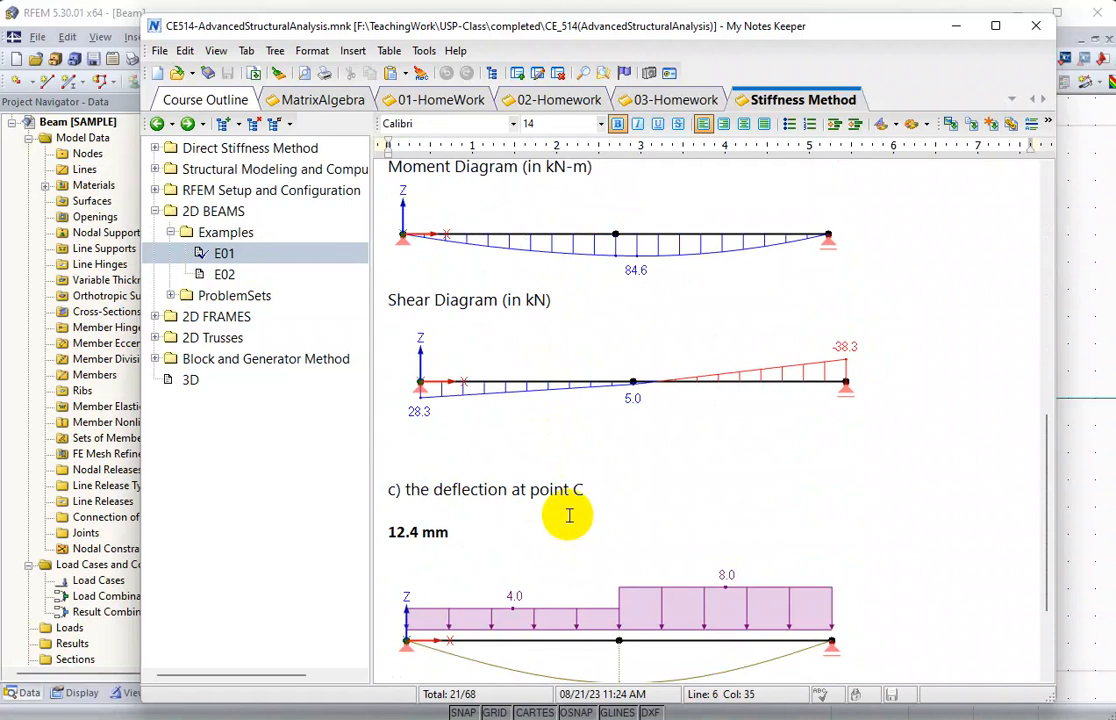
pyautogui.scroll(-1, 585, 480)
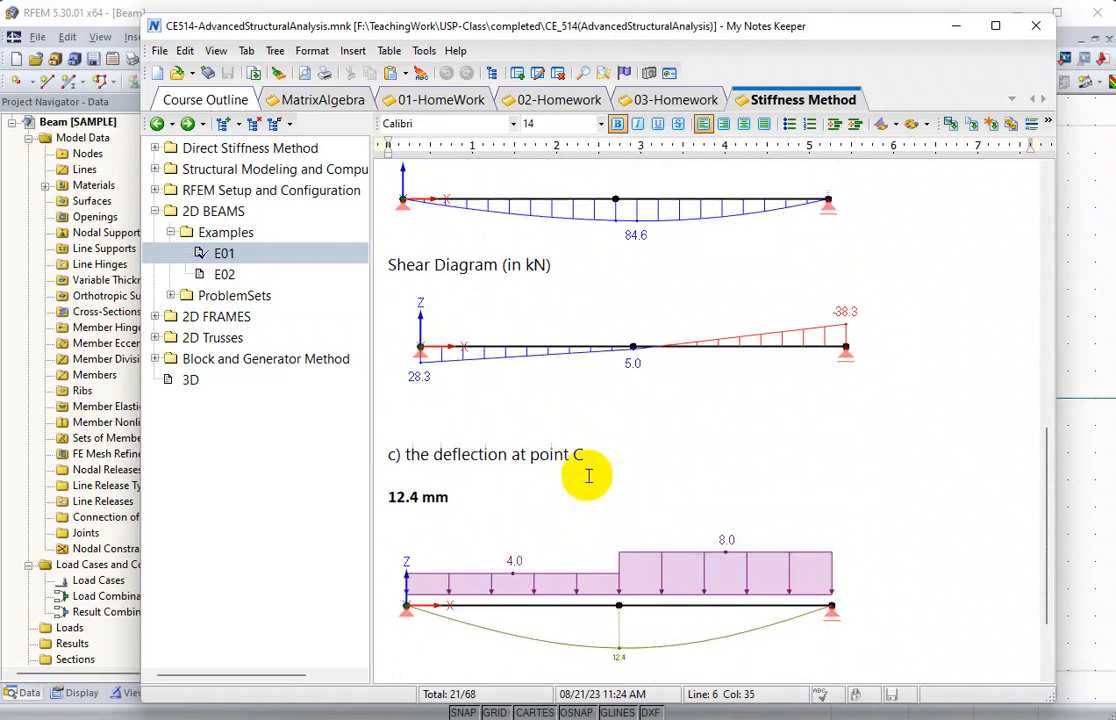
pyautogui.scroll(-1, 582, 470)
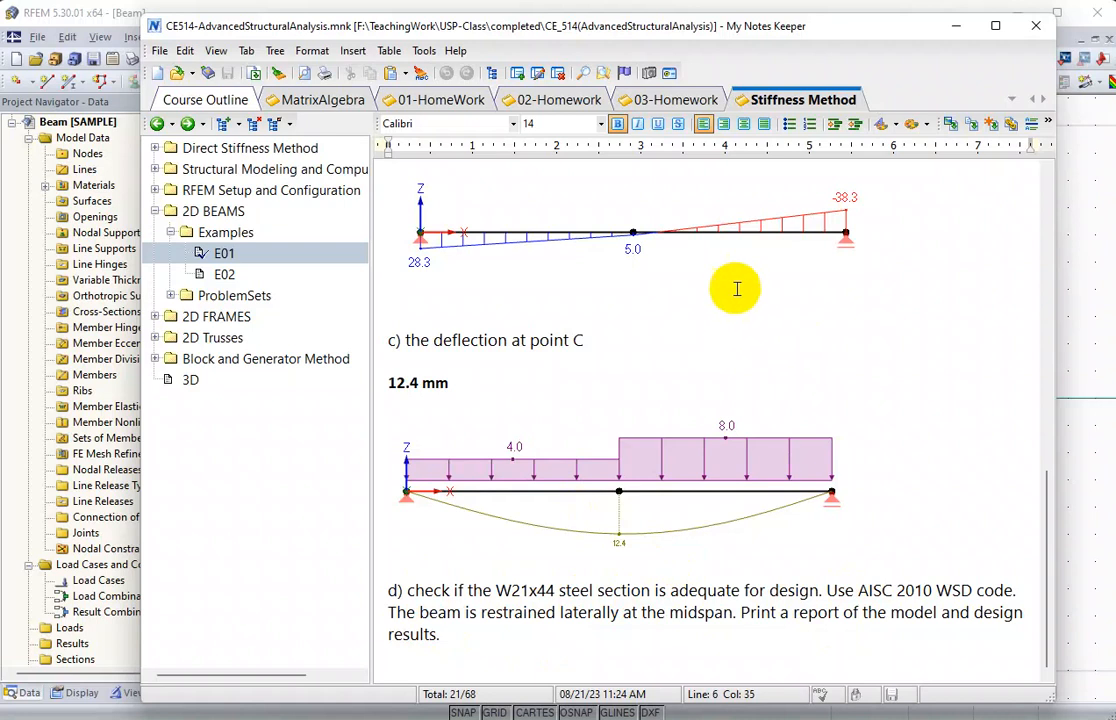
pyautogui.scroll(15, 737, 285)
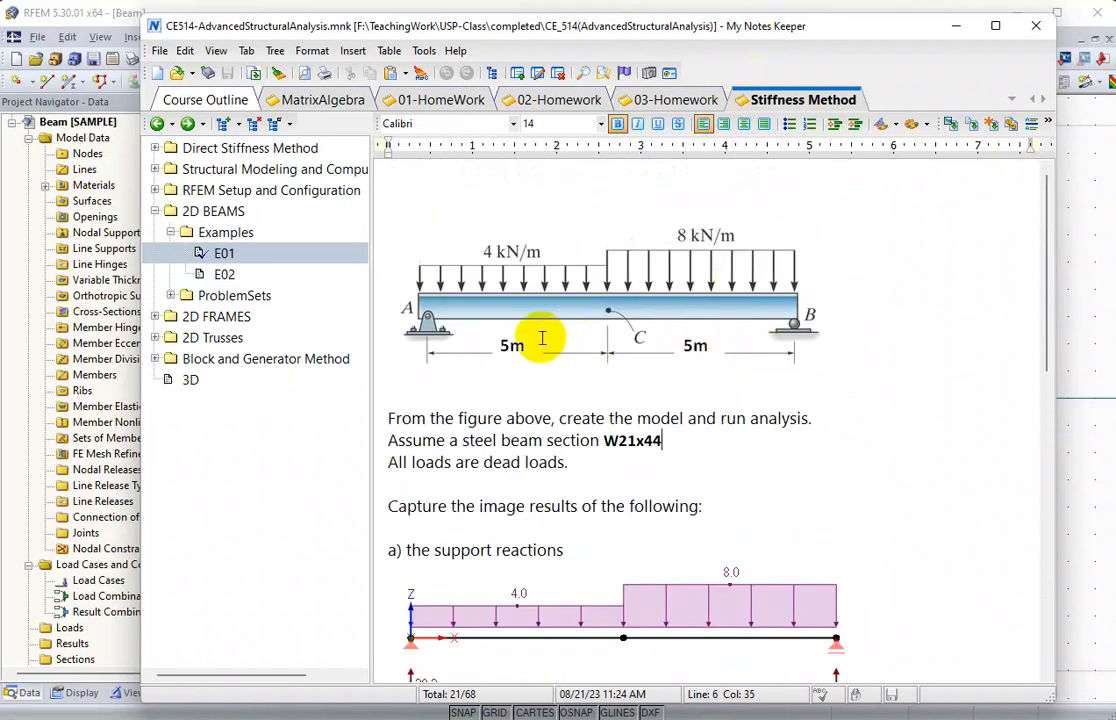
pyautogui.click(850, 10)
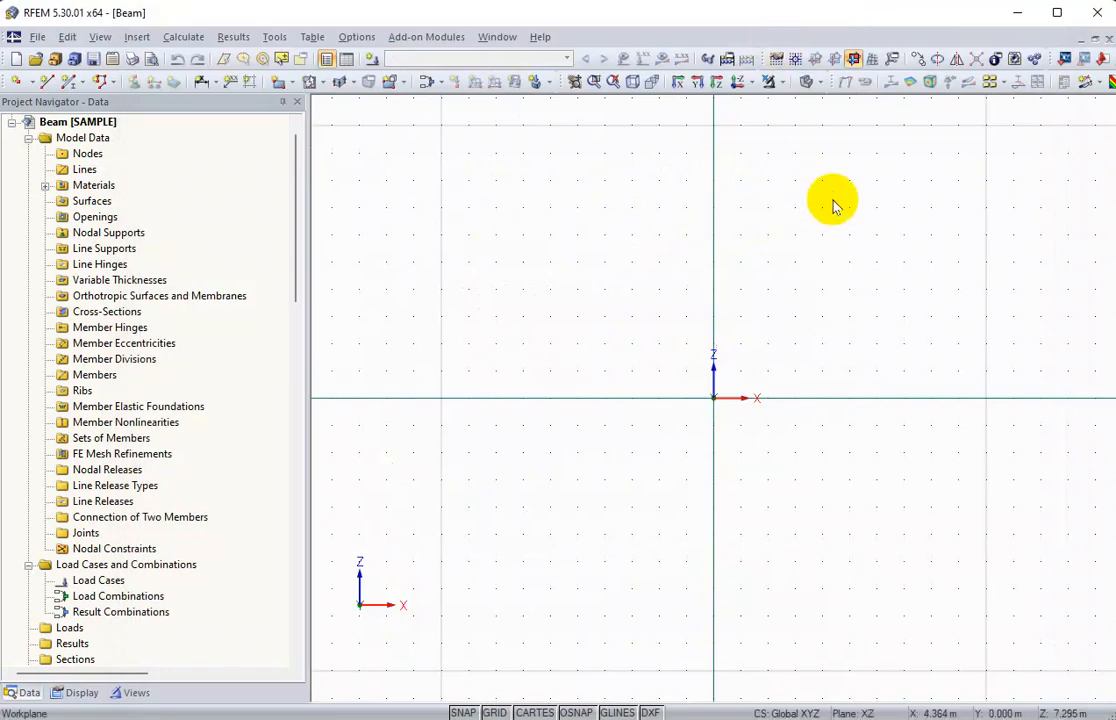
# Step: Set the work plane's number of grid points to 20 in the positive and negative senses of both directions
pyautogui.scroll(-4, 726, 320)
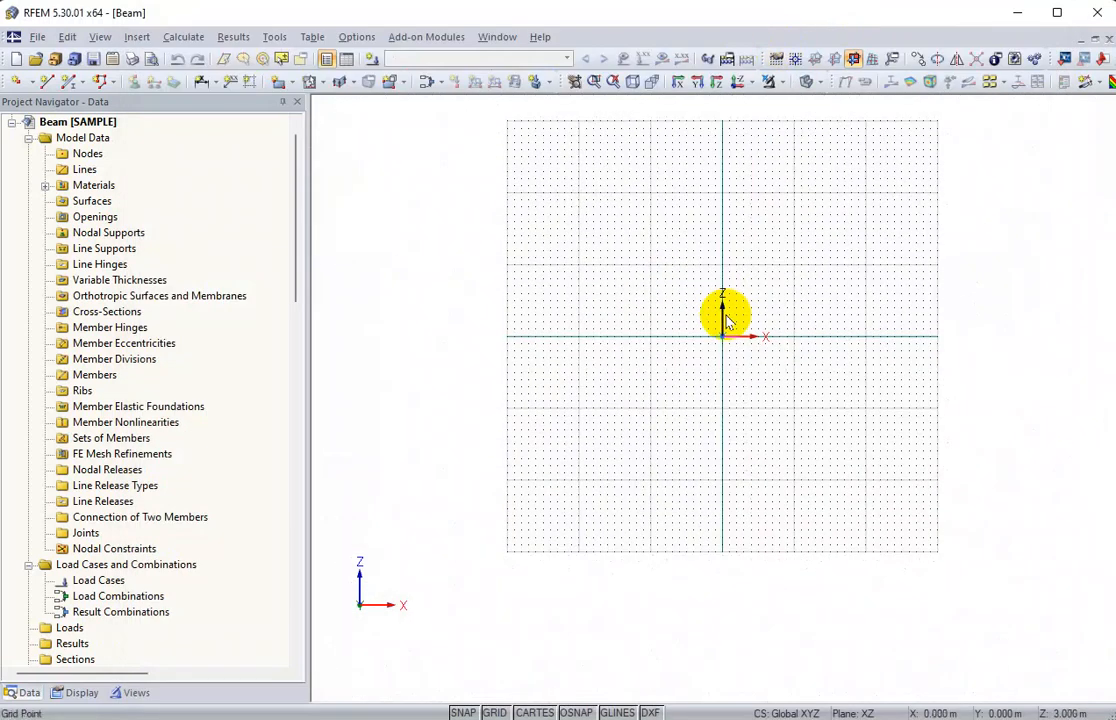
pyautogui.scroll(2, 726, 320)
pyautogui.scroll(-3, 726, 320)
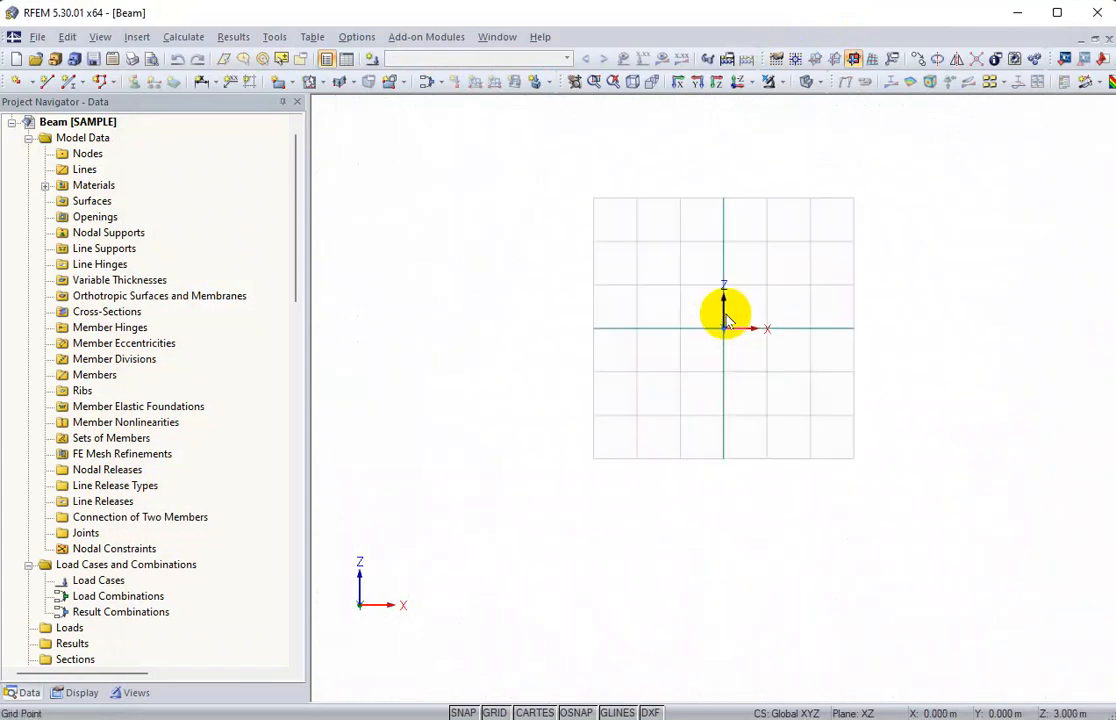
pyautogui.scroll(1, 726, 320)
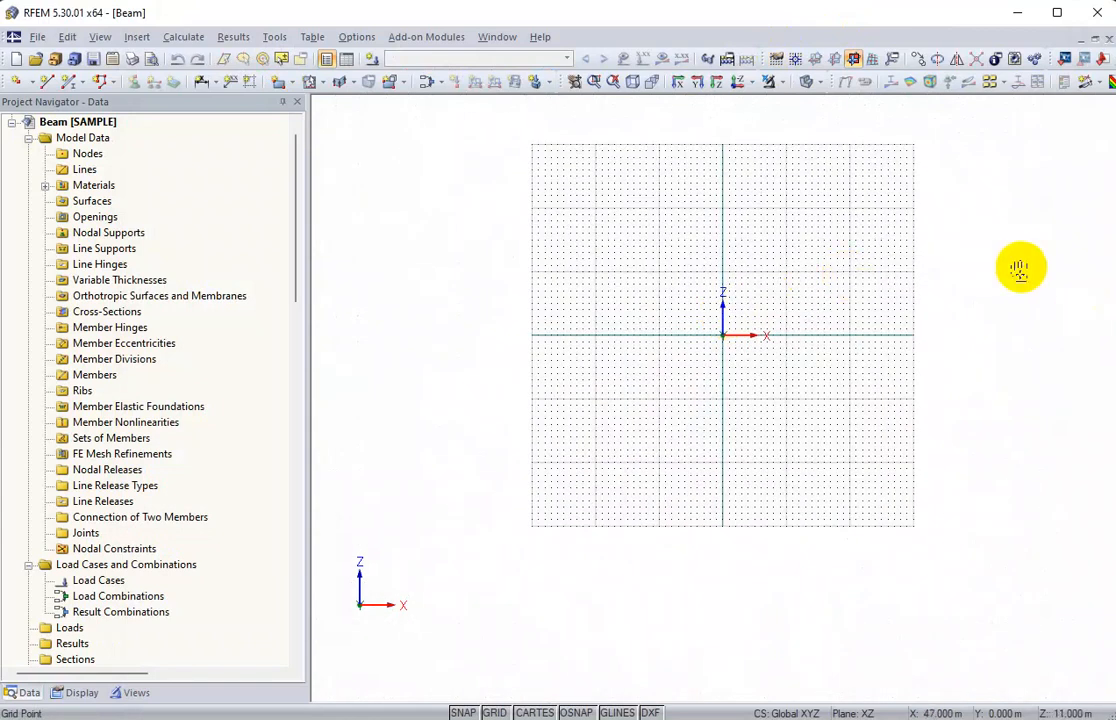
pyautogui.moveTo(1020, 268); pyautogui.dragTo(990, 296, button='middle')
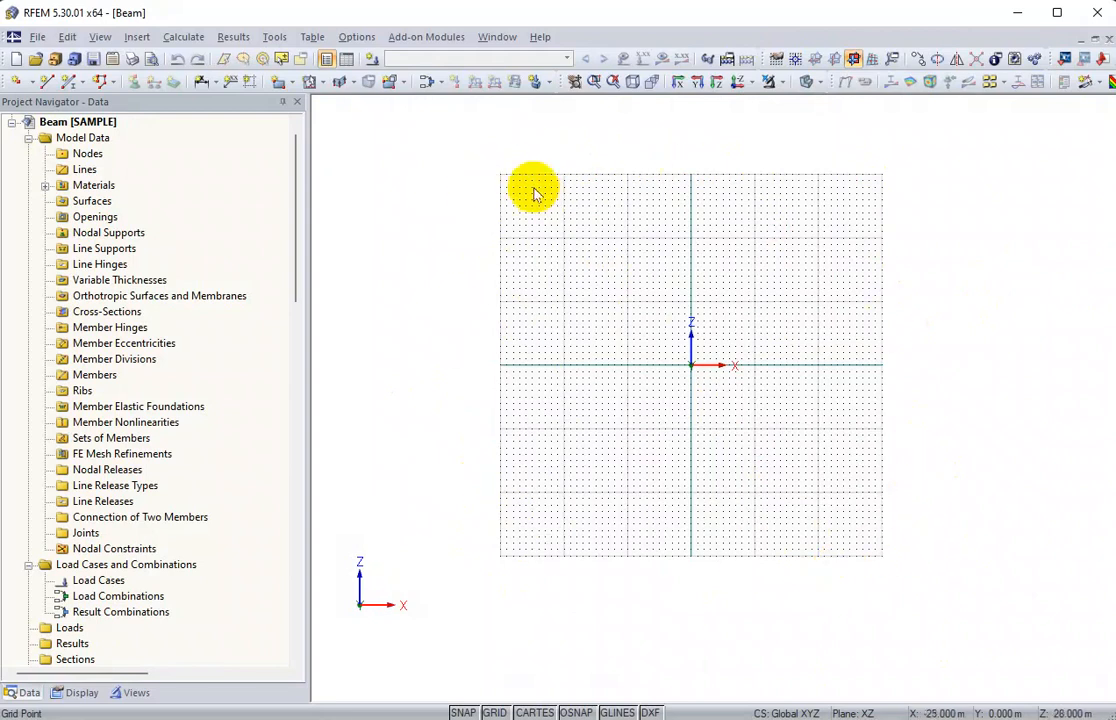
pyautogui.click(775, 62)
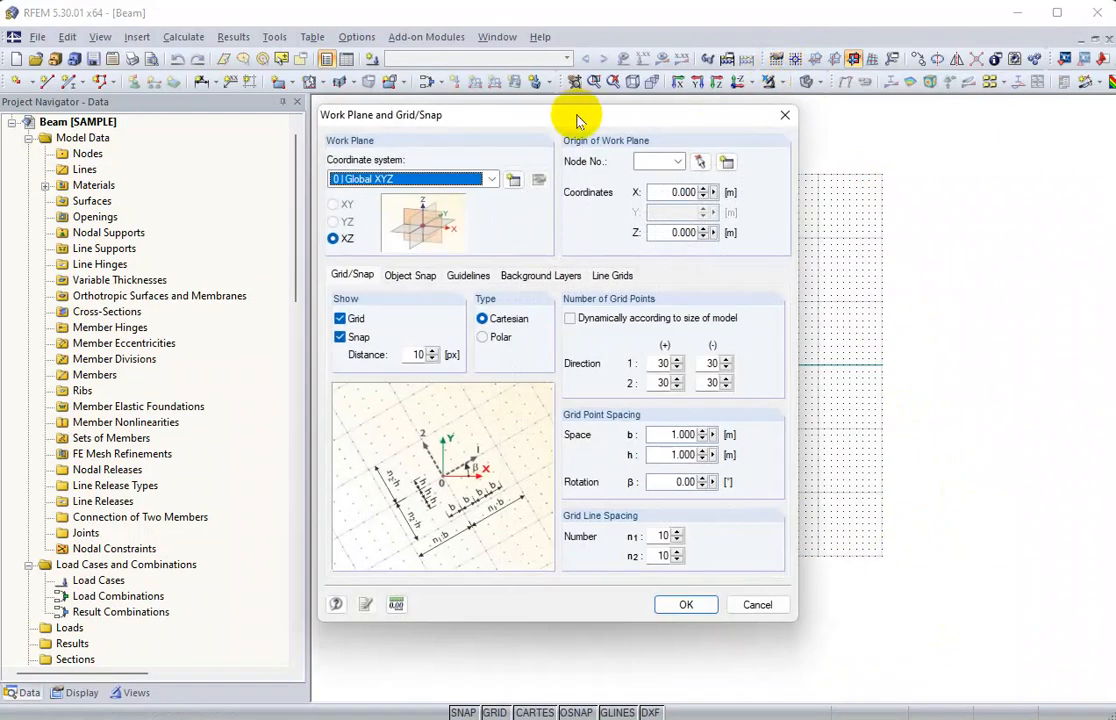
pyautogui.moveTo(577, 120); pyautogui.dragTo(267, 121)
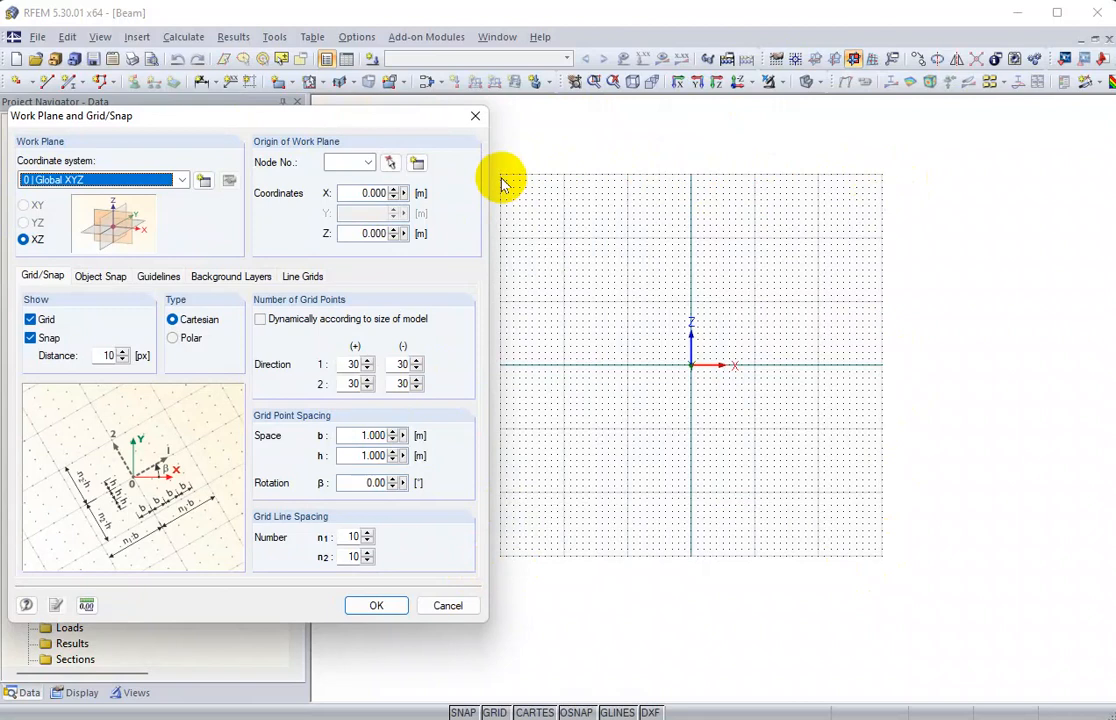
pyautogui.doubleClick(355, 364)
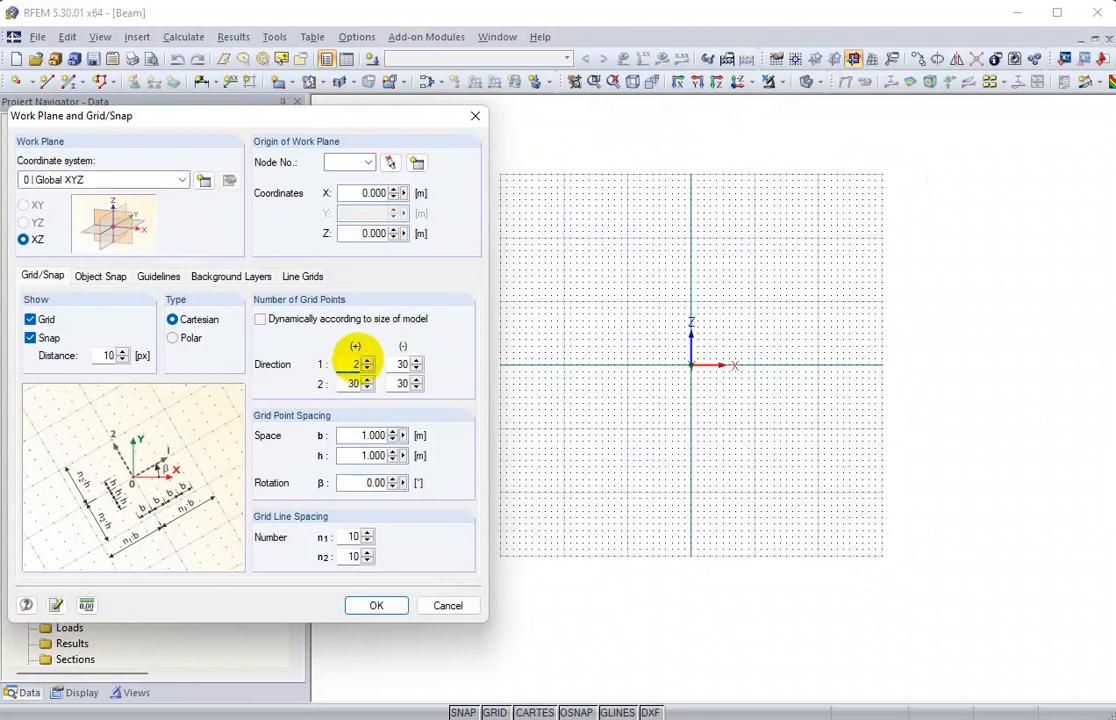
pyautogui.doubleClick(401, 364)
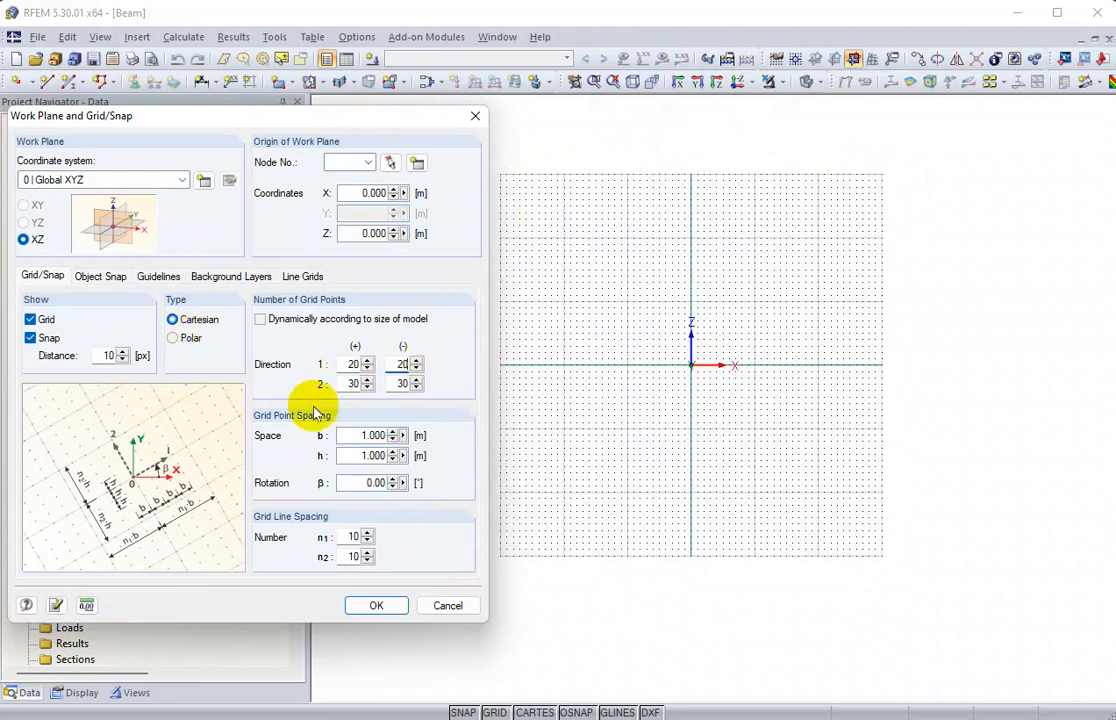
pyautogui.doubleClick(352, 383)
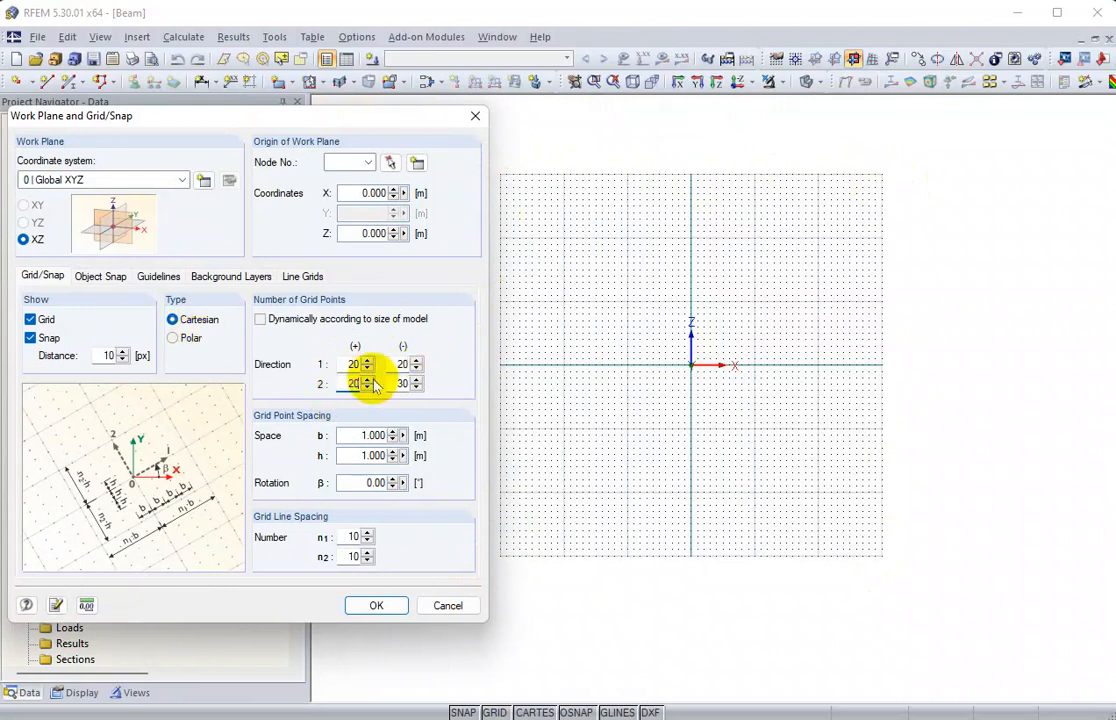
pyautogui.doubleClick(403, 385)
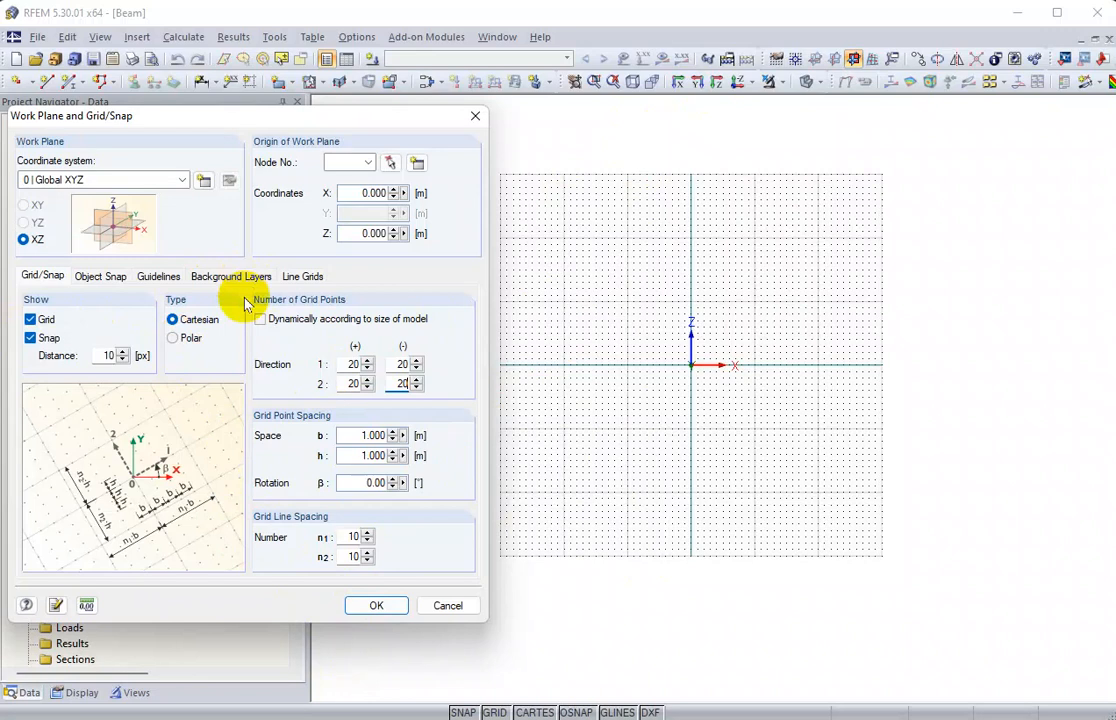
pyautogui.click(390, 609)
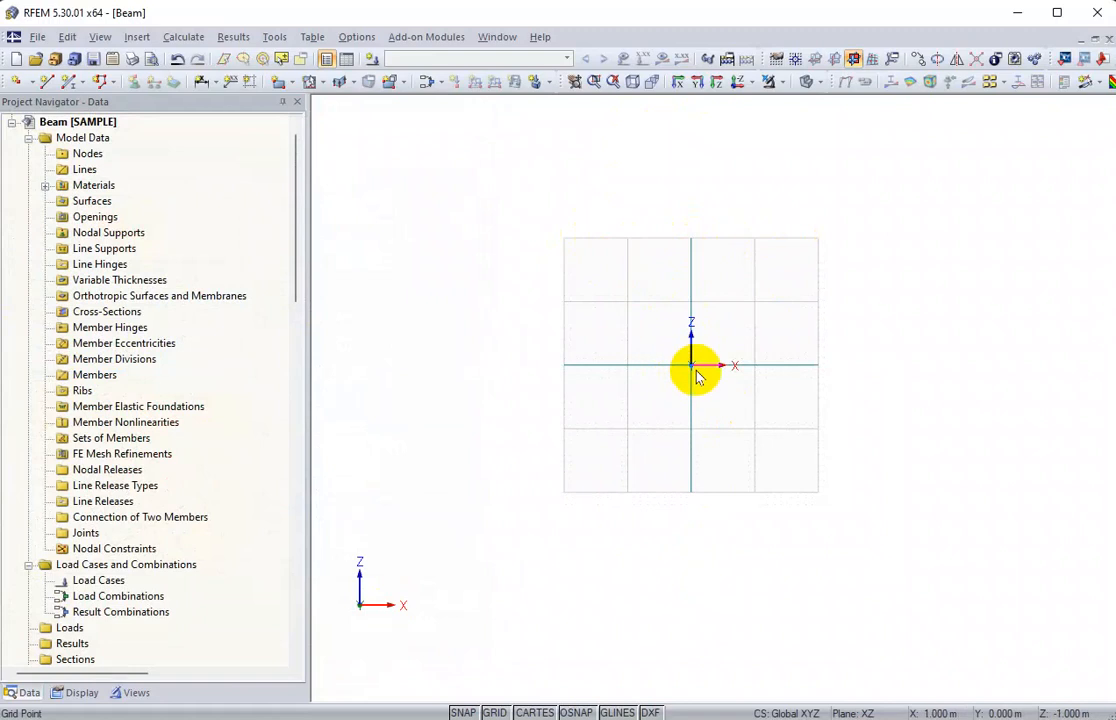
pyautogui.scroll(2, 697, 376)
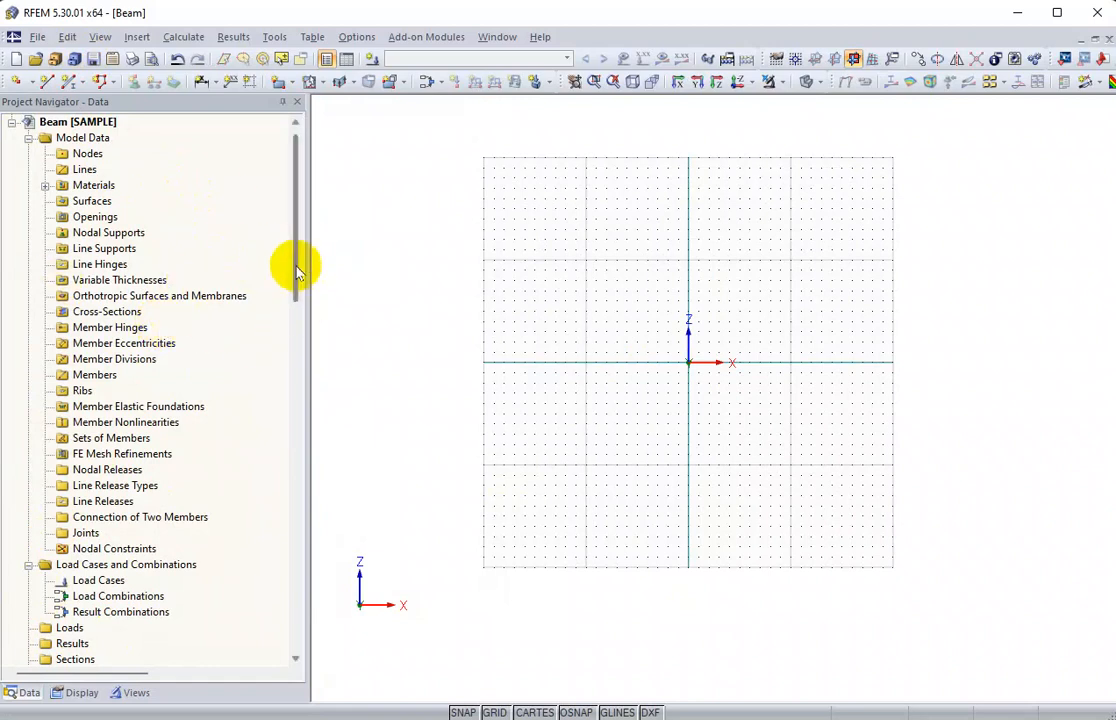
# Step: Collapse the Add-on Modules branch in the project tree and expand Materials to examine the defined materials
pyautogui.moveTo(294, 264); pyautogui.dragTo(299, 349)
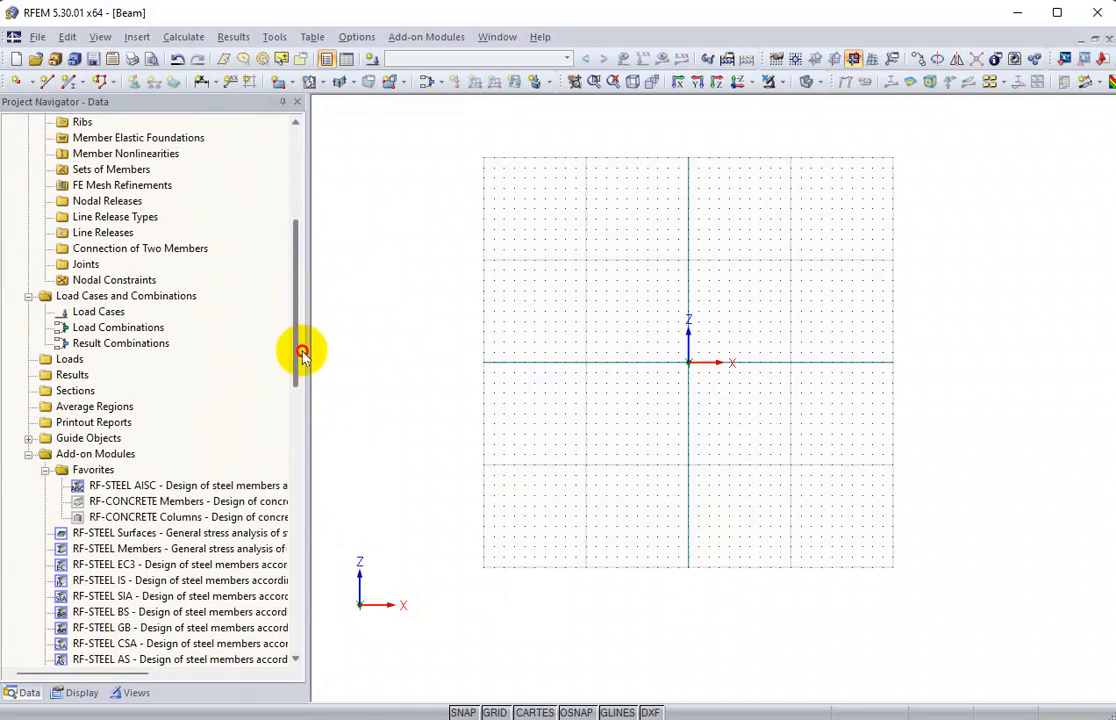
pyautogui.click(28, 454)
pyautogui.scroll(2, 185, 350)
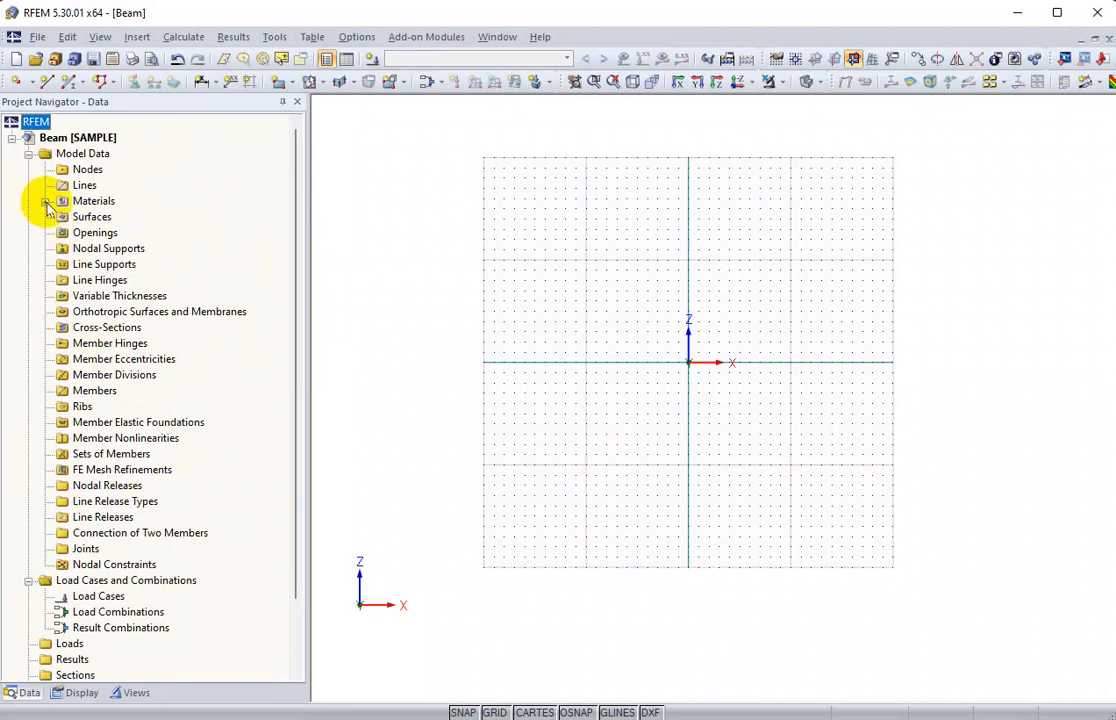
pyautogui.click(45, 202)
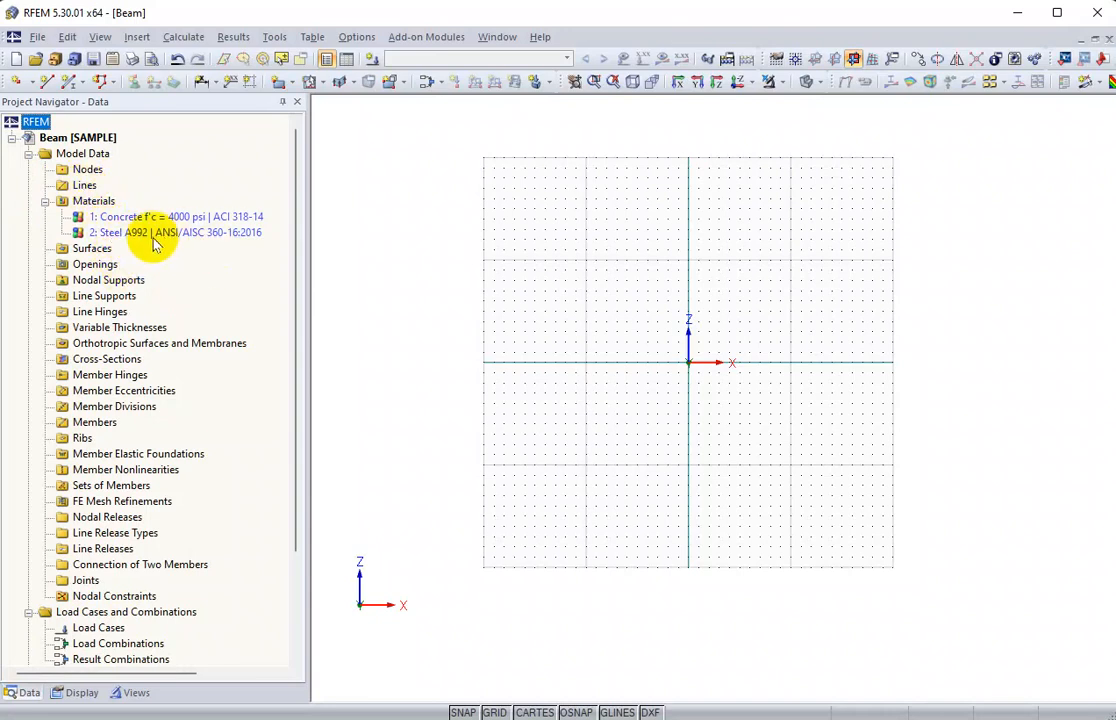
# Step: Start a new cross-section from the rolled I-section library, with AISC as the manufacturer/standard group
pyautogui.scroll(-1, 156, 259)
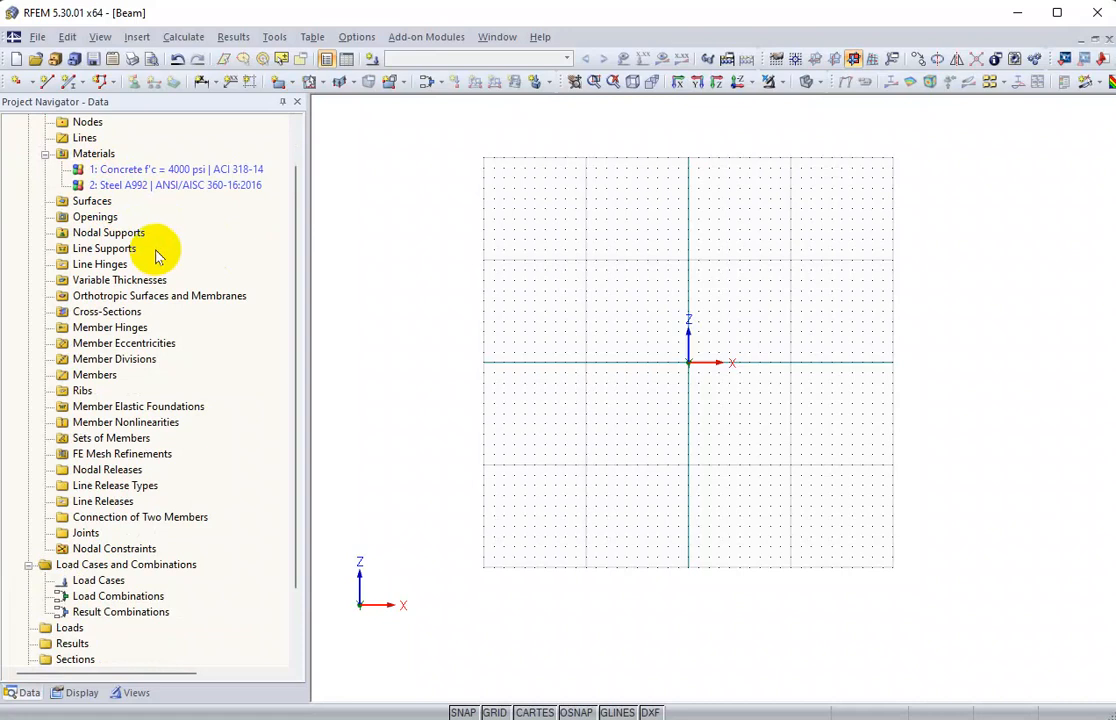
pyautogui.click(130, 311)
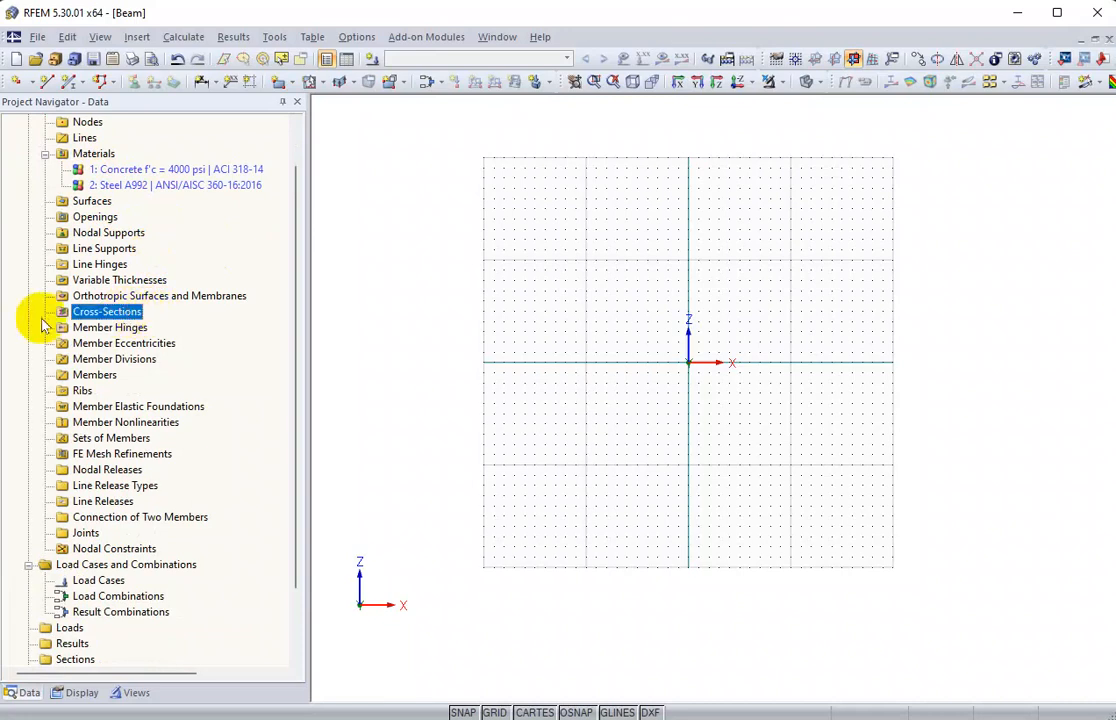
pyautogui.doubleClick(136, 311)
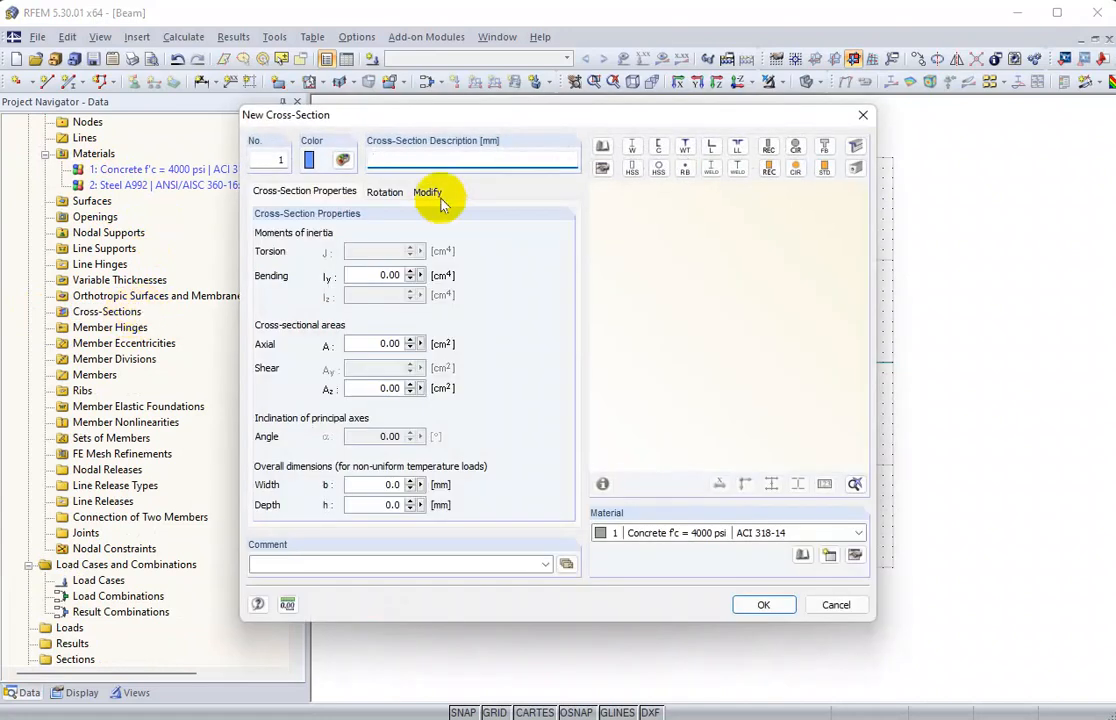
pyautogui.moveTo(497, 125); pyautogui.dragTo(369, 147)
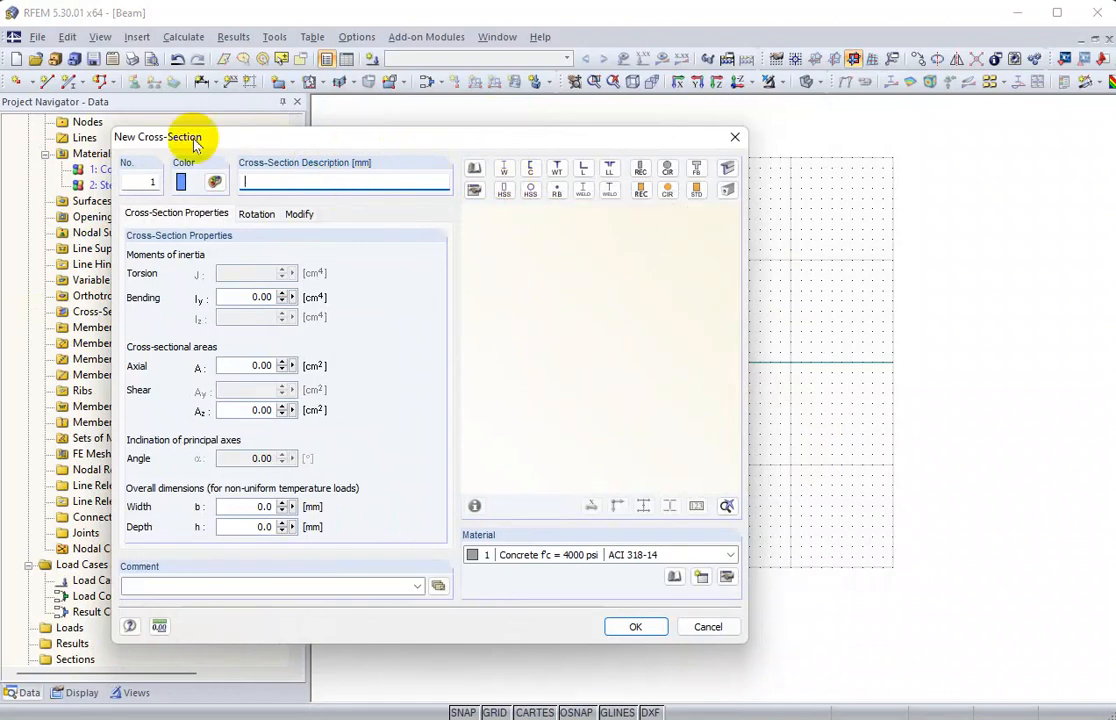
pyautogui.click(504, 172)
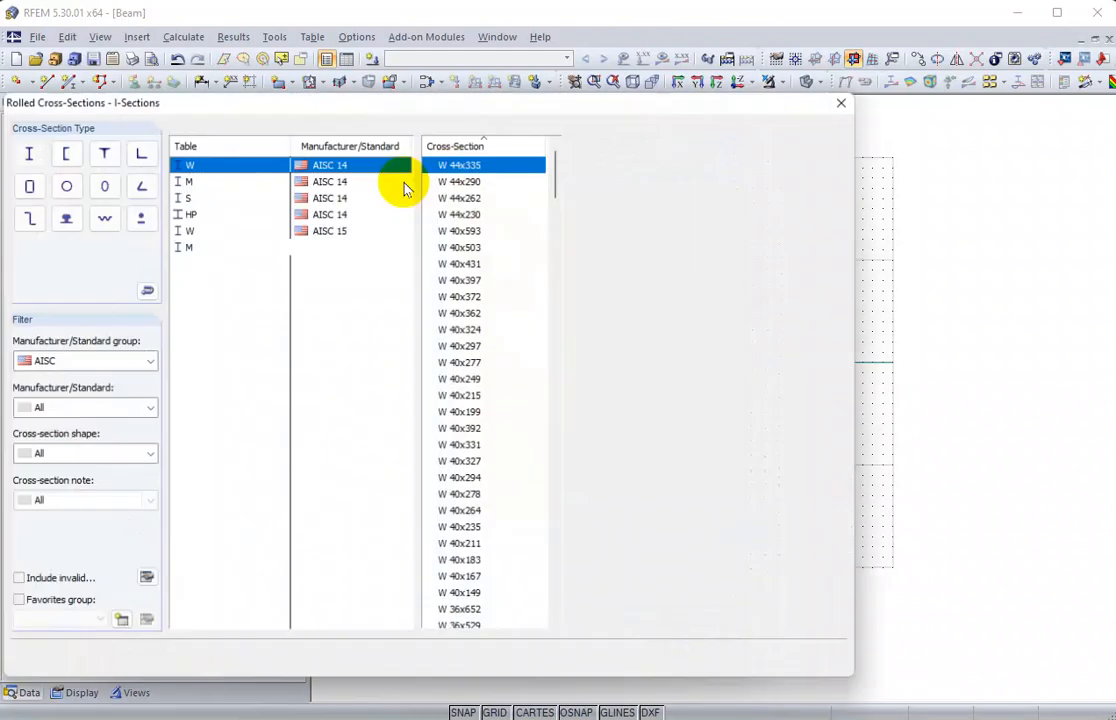
pyautogui.moveTo(438, 110); pyautogui.dragTo(521, 86)
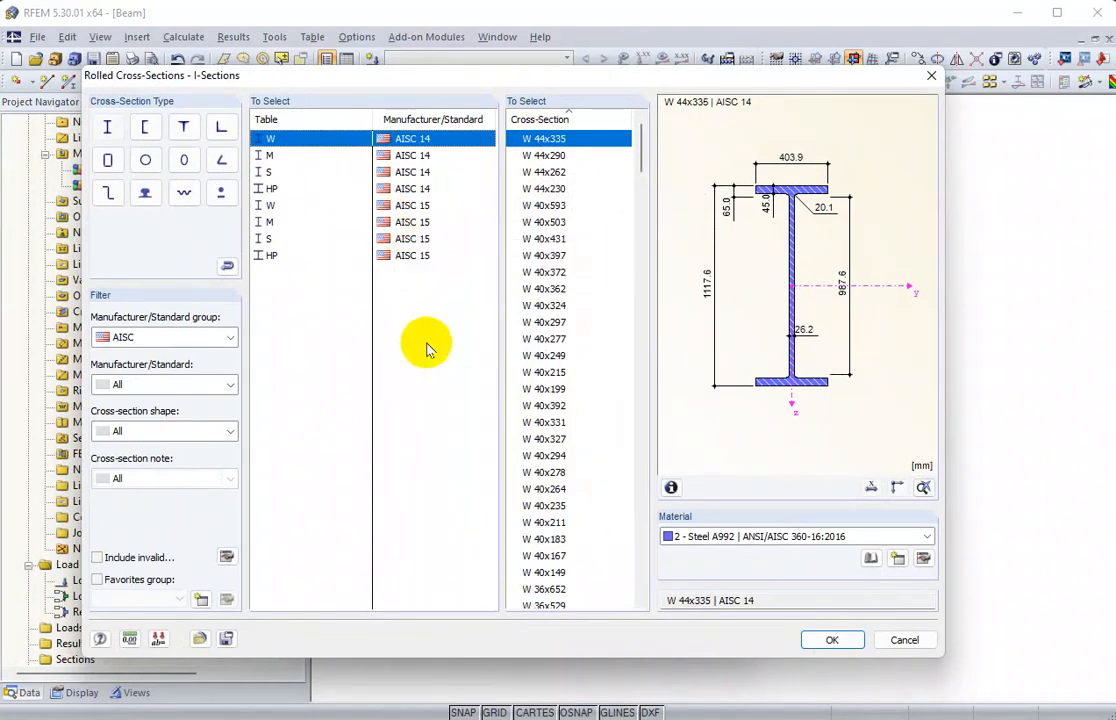
pyautogui.click(231, 341)
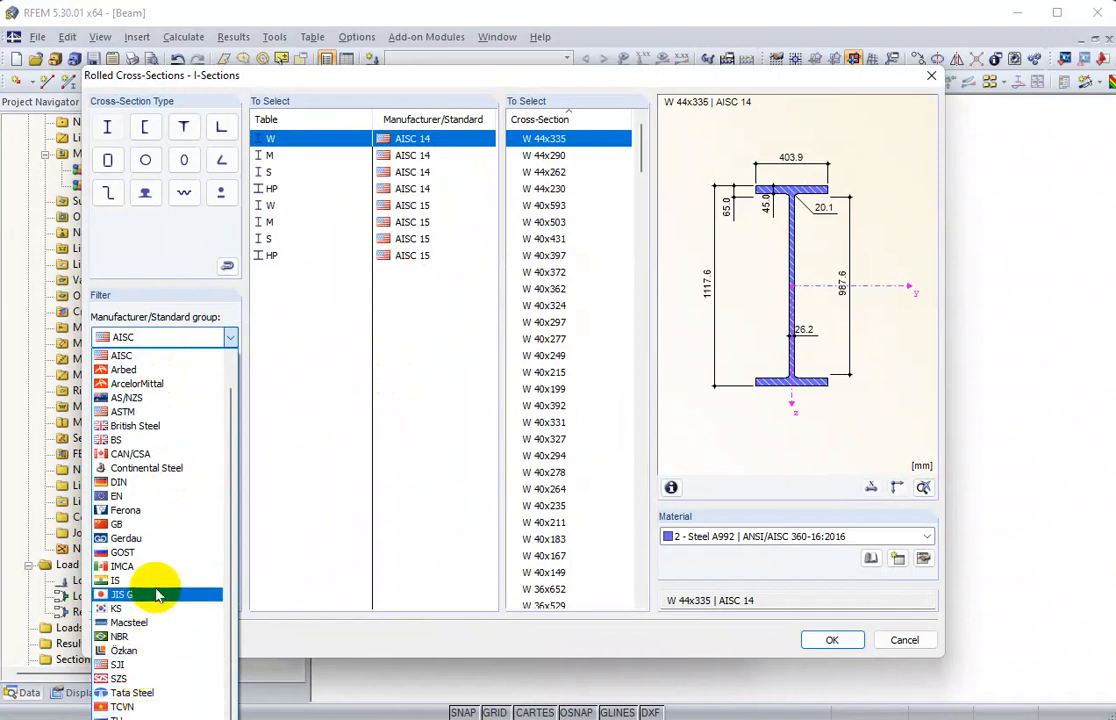
pyautogui.click(147, 356)
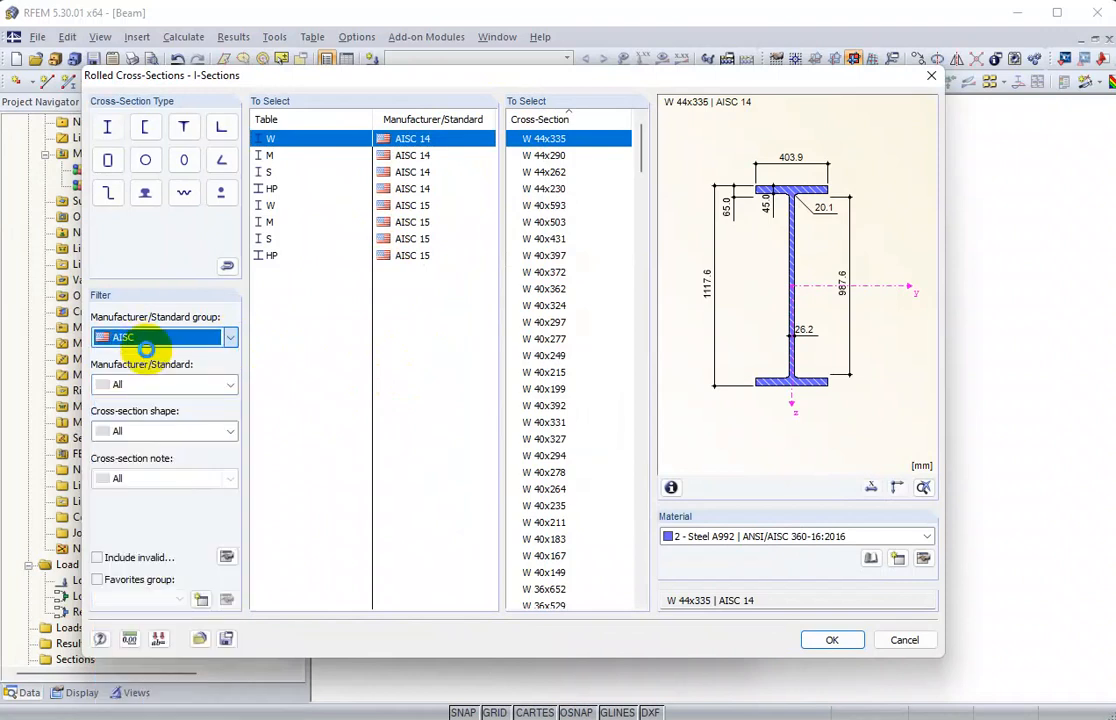
# Step: Browse the AISC channel, T-section and angle tables, and return to the I-sections
pyautogui.click(145, 127)
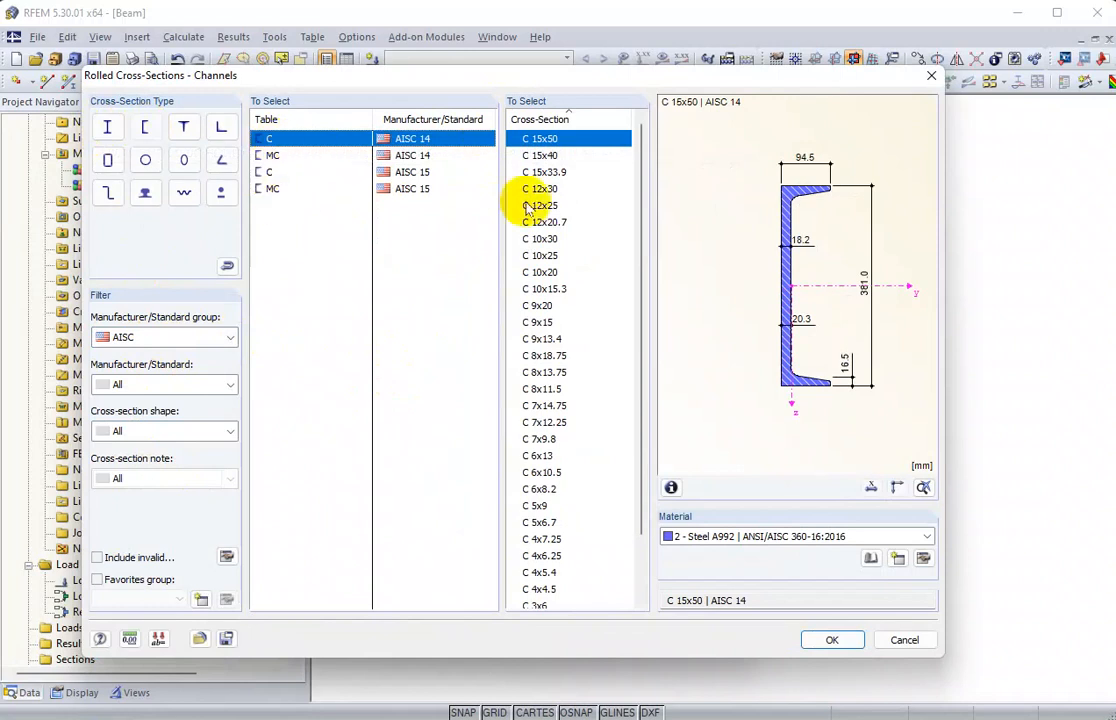
pyautogui.click(183, 128)
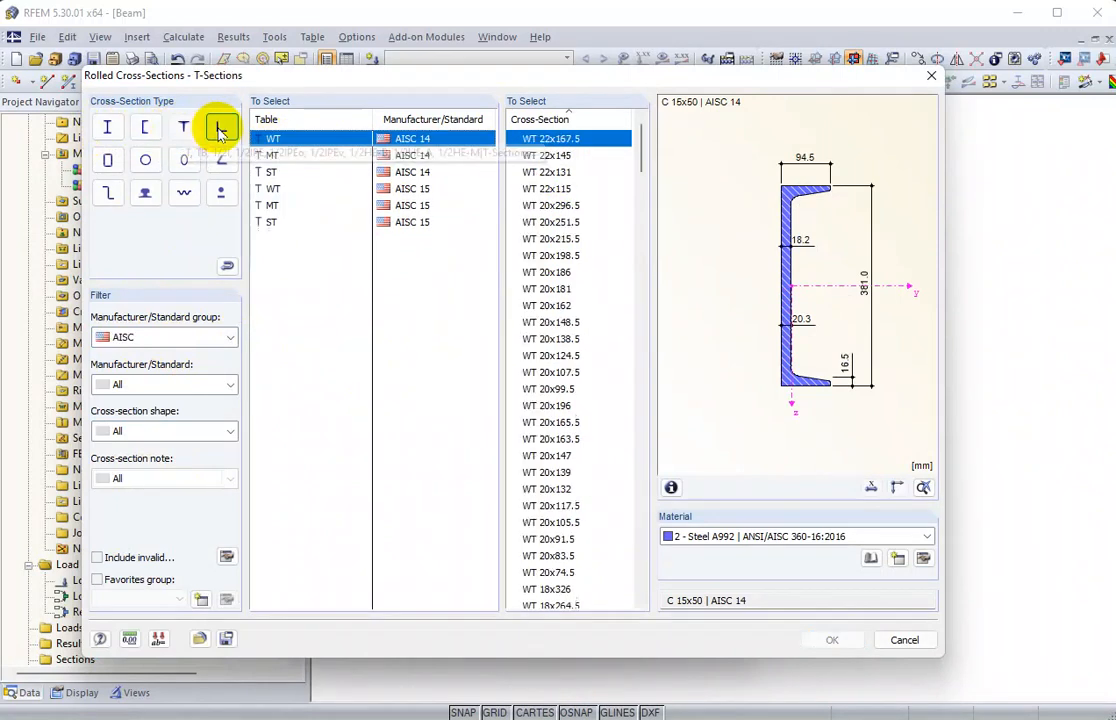
pyautogui.click(220, 127)
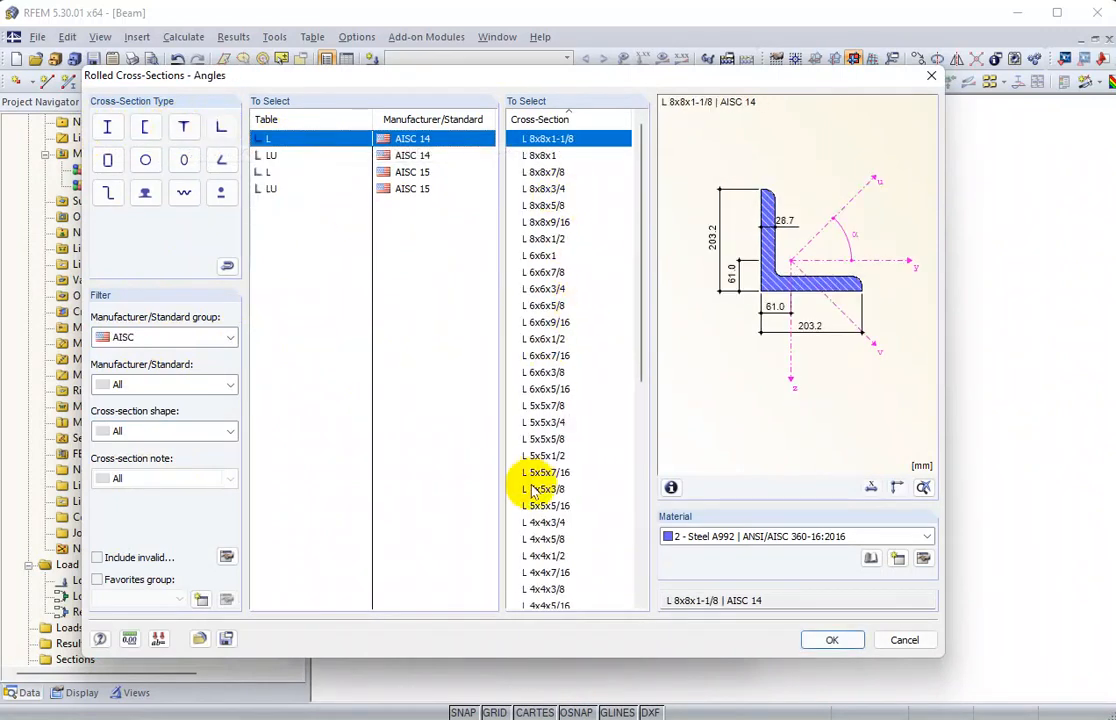
pyautogui.click(107, 127)
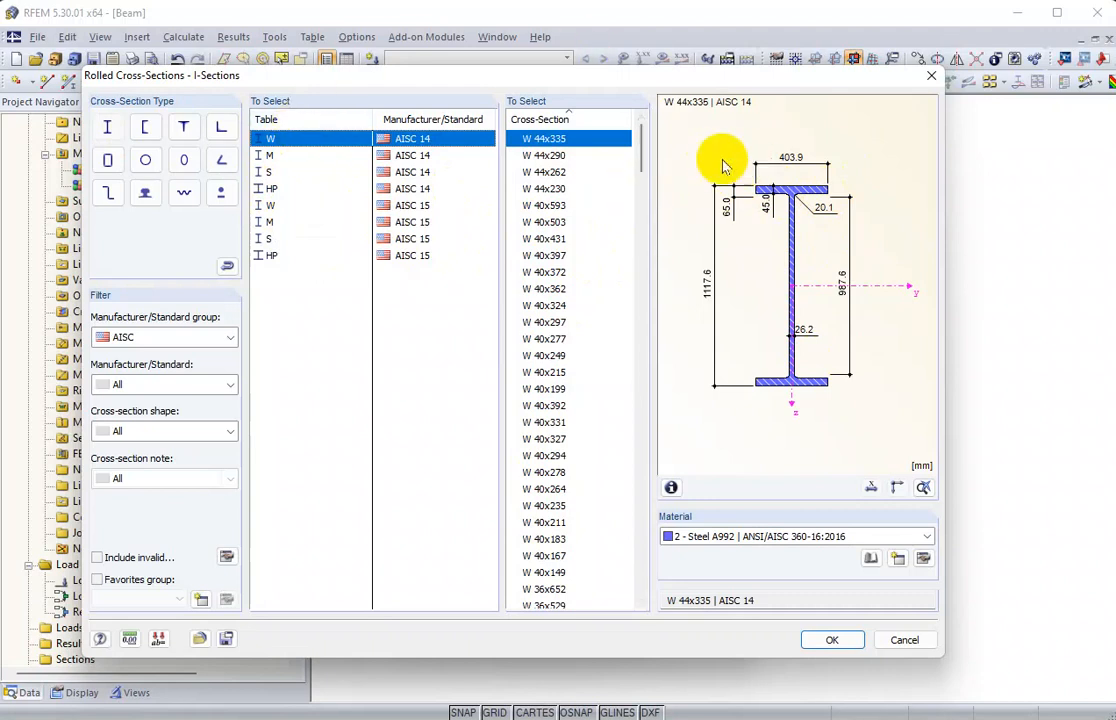
# Step: Define the cross-section as W 21x44 from AISC 14 with material Steel A992, and expand Cross-Sections in the project tree
pyautogui.moveTo(641, 158); pyautogui.dragTo(651, 356)
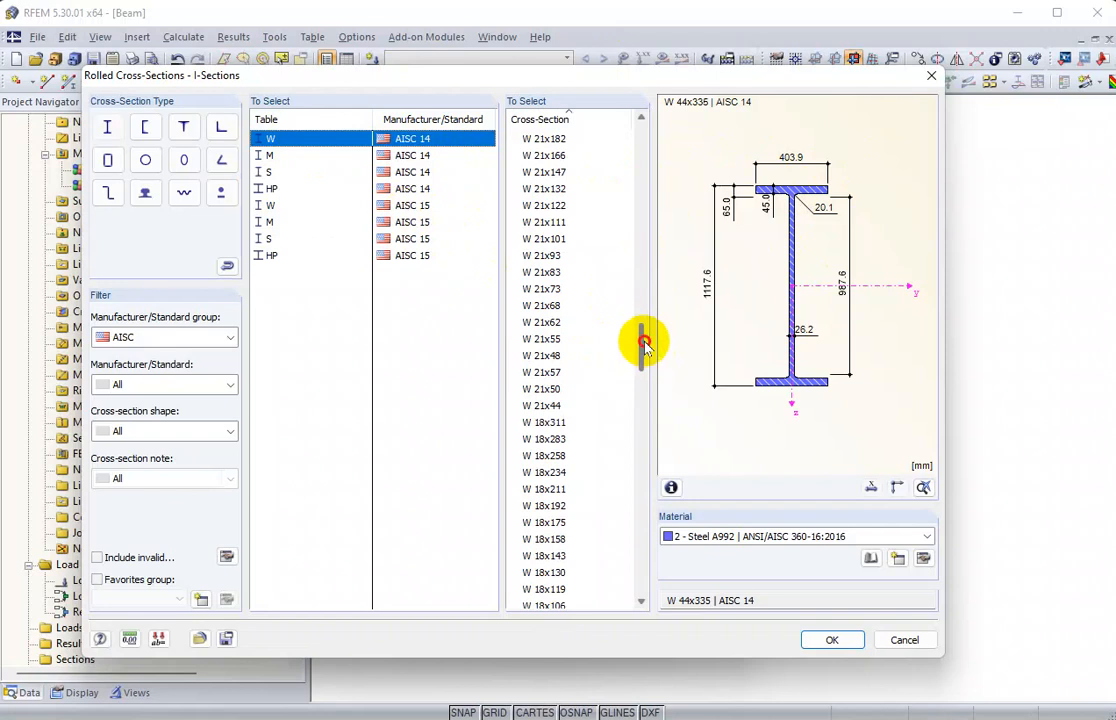
pyautogui.moveTo(645, 345); pyautogui.dragTo(647, 355)
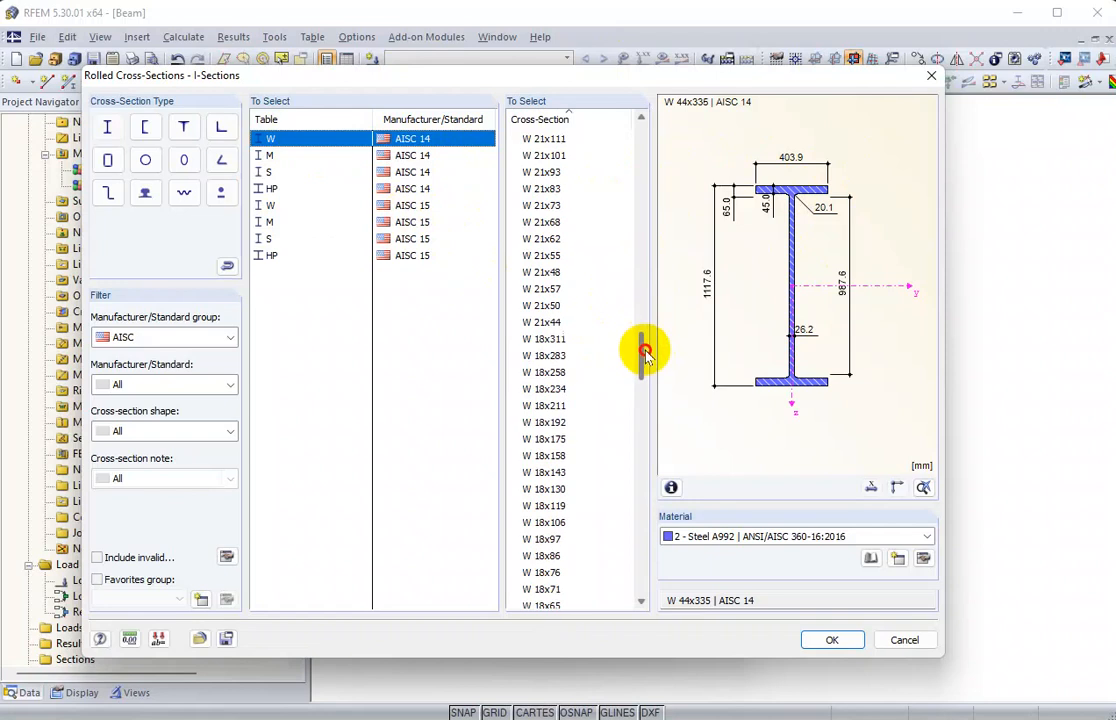
pyautogui.click(550, 323)
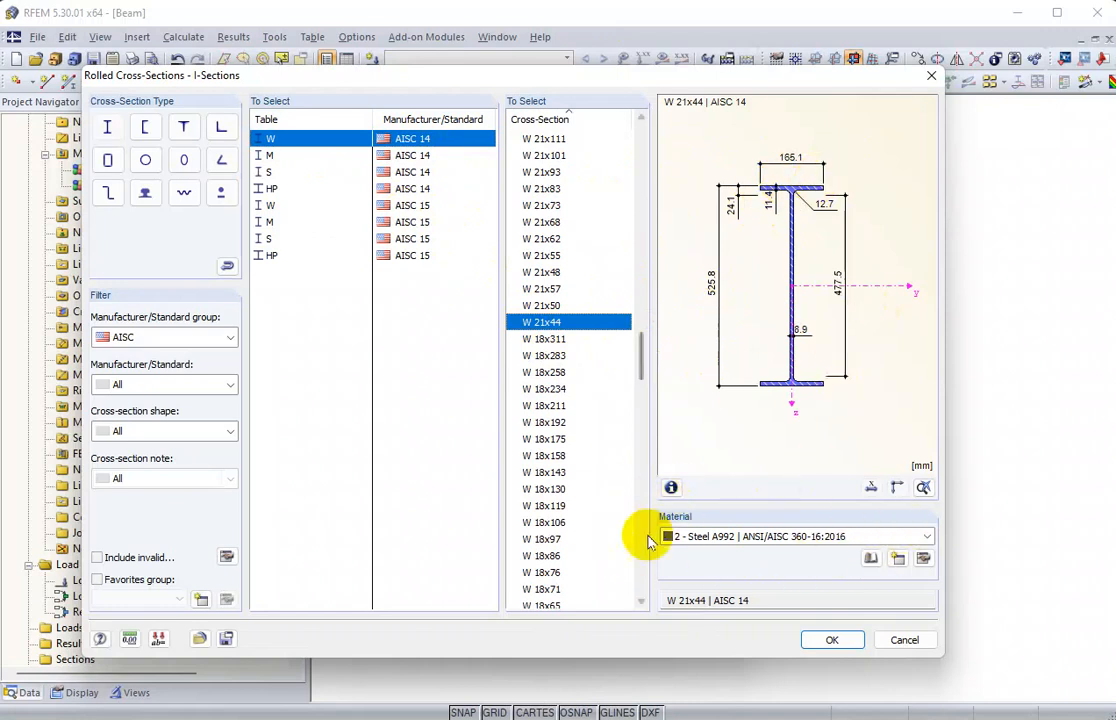
pyautogui.click(928, 538)
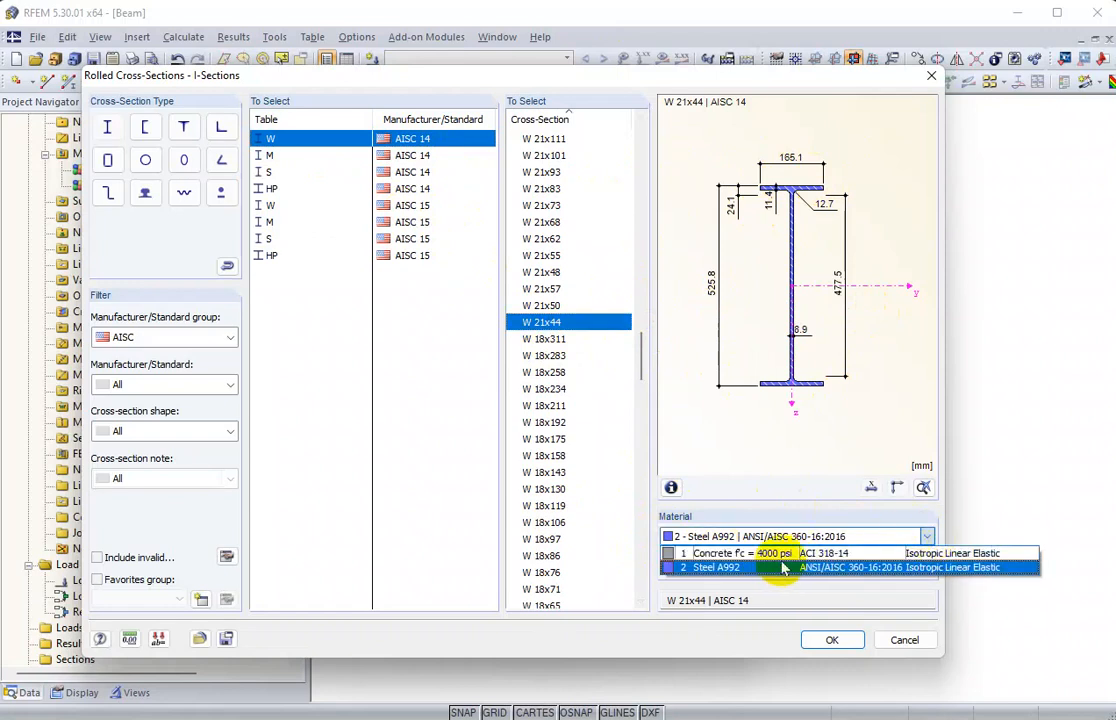
pyautogui.click(832, 77)
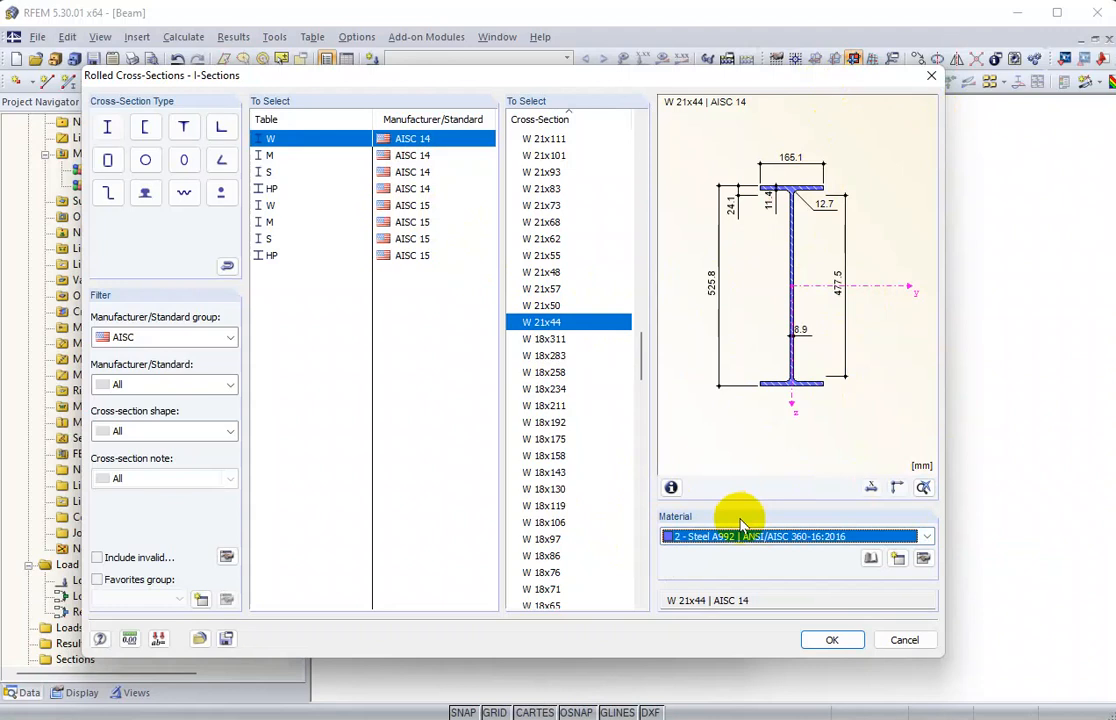
pyautogui.click(831, 640)
pyautogui.click(635, 626)
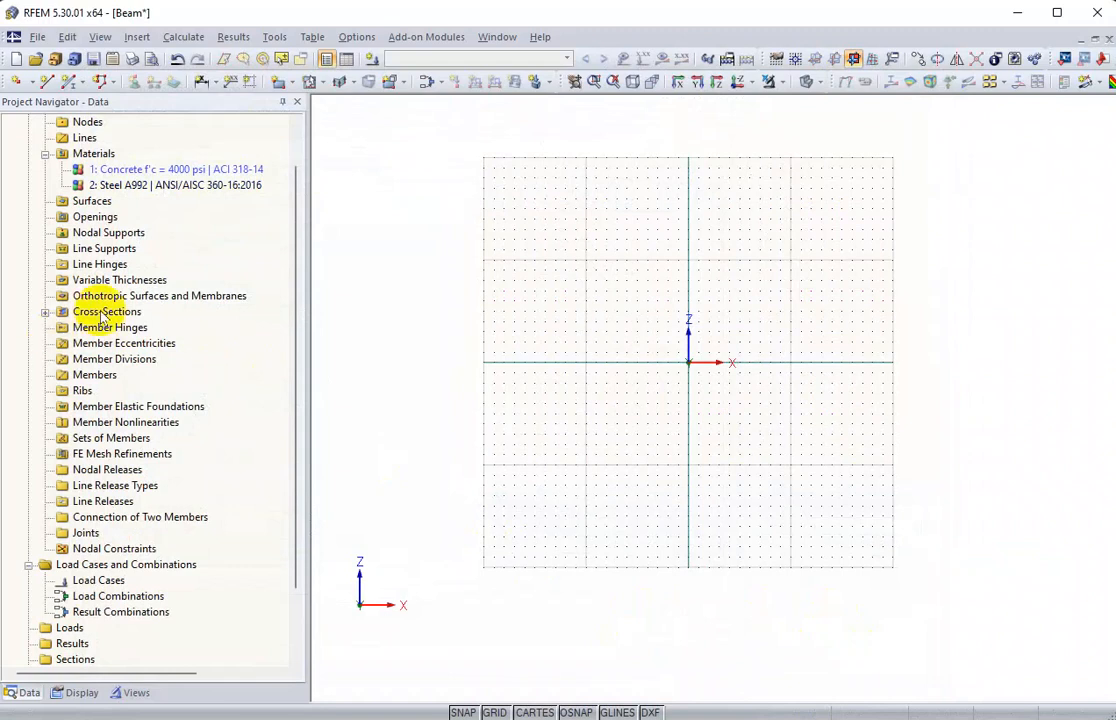
pyautogui.click(45, 312)
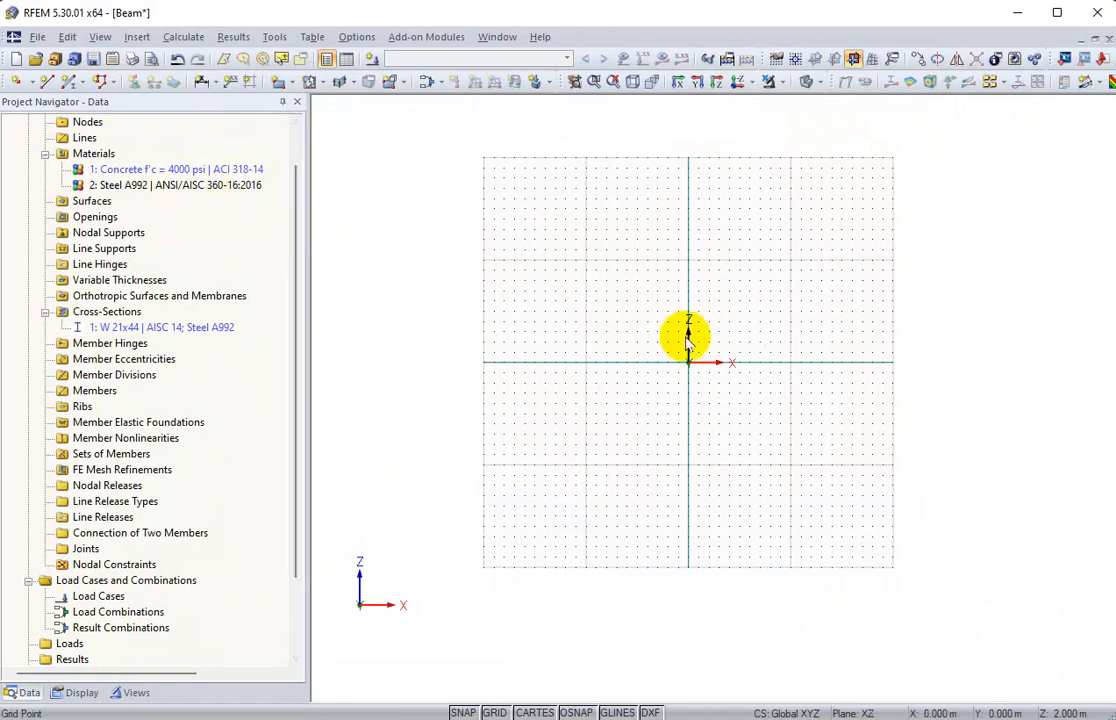
# Step: Set up a new single member of type Beam with the W 21x44 Steel A992 cross-section and no member hinges
pyautogui.scroll(2, 688, 340)
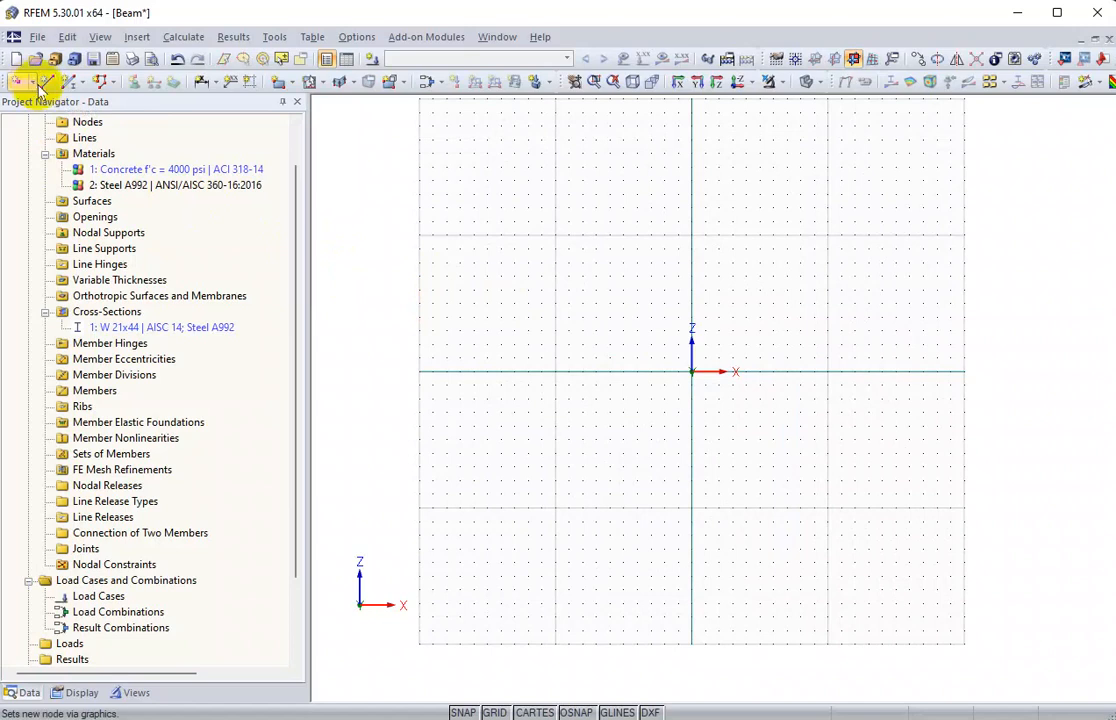
pyautogui.click(68, 84)
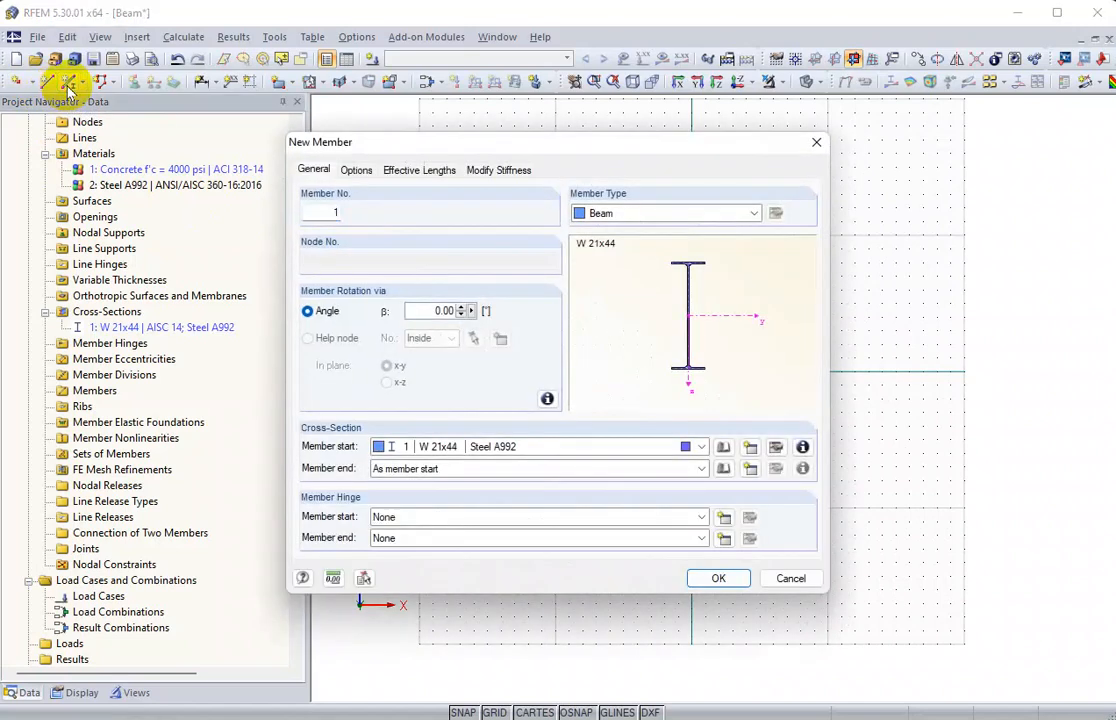
pyautogui.moveTo(565, 146); pyautogui.dragTo(466, 96)
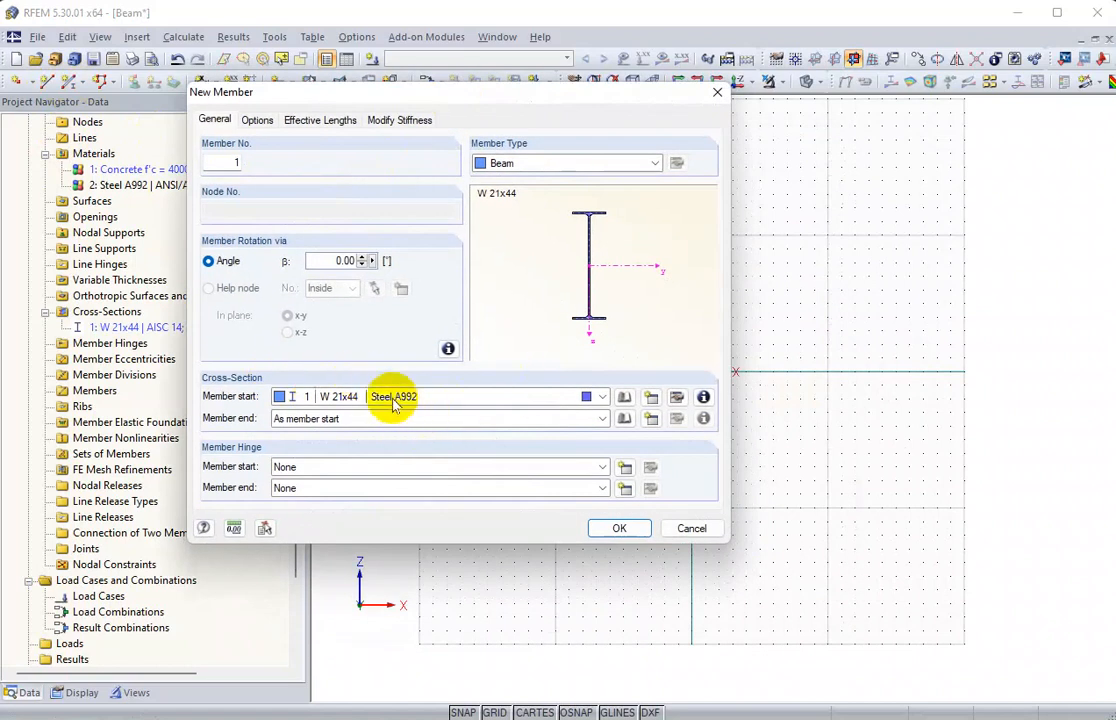
pyautogui.click(601, 397)
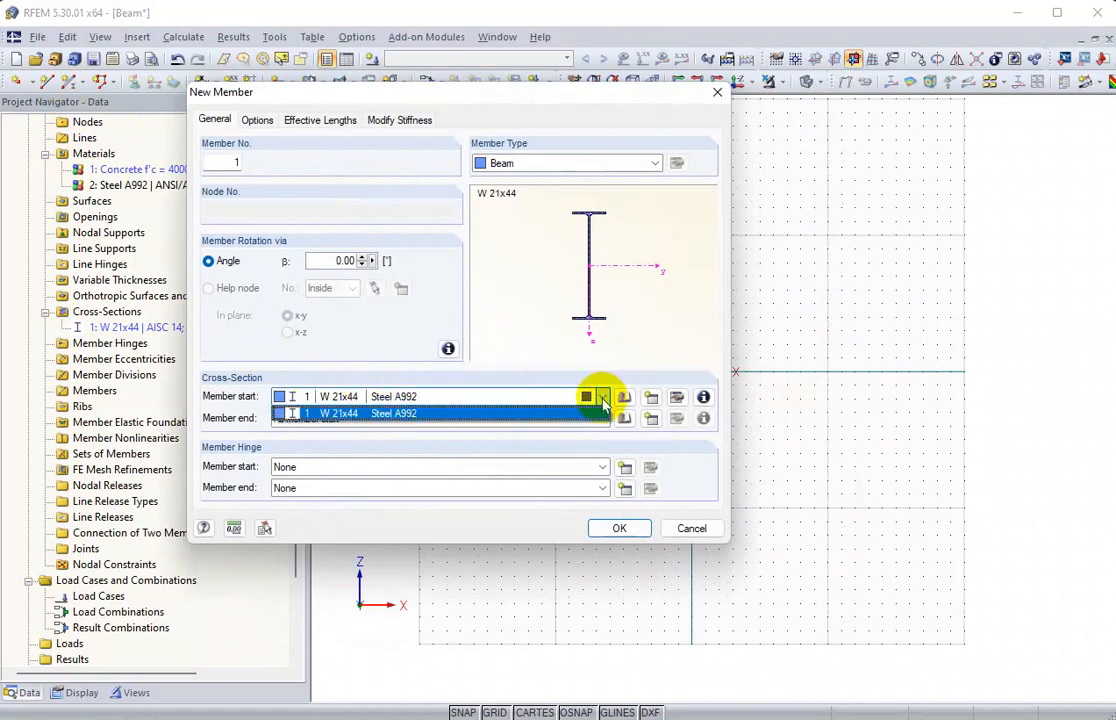
pyautogui.click(603, 402)
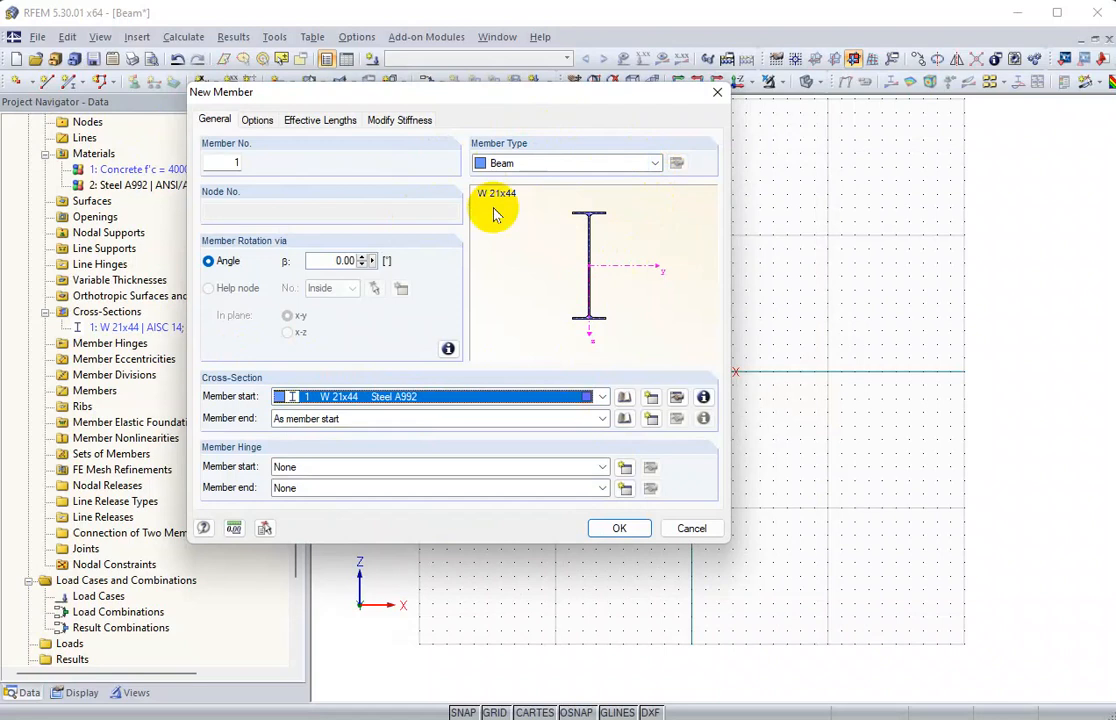
pyautogui.click(655, 163)
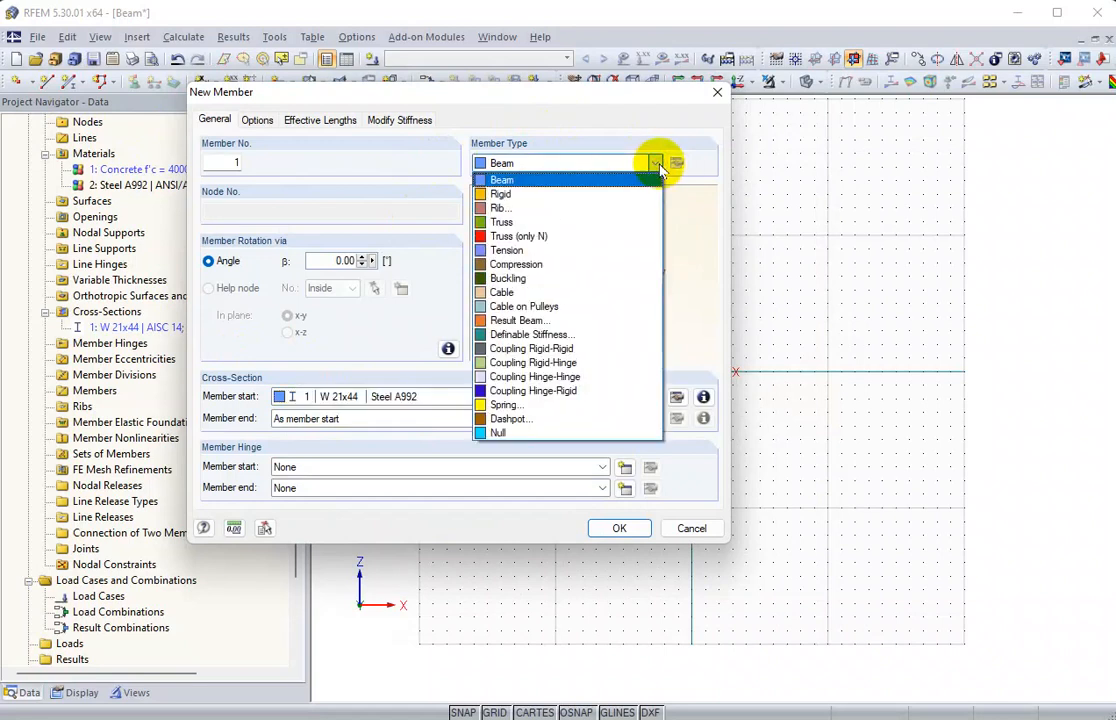
pyautogui.click(568, 125)
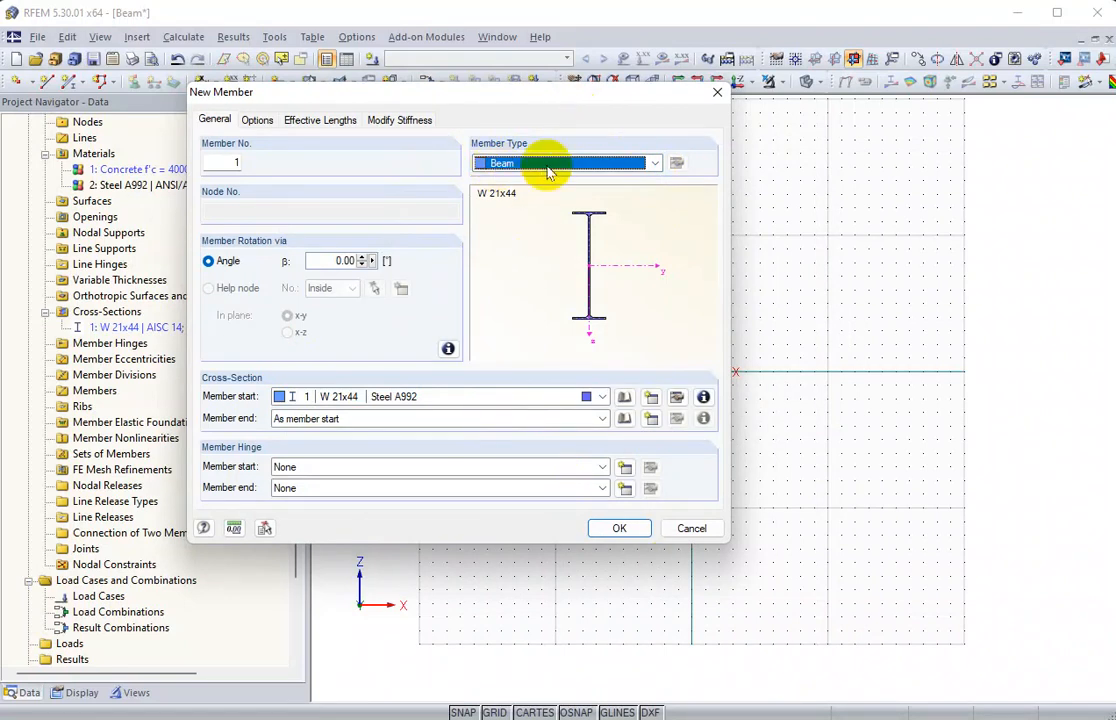
pyautogui.click(600, 530)
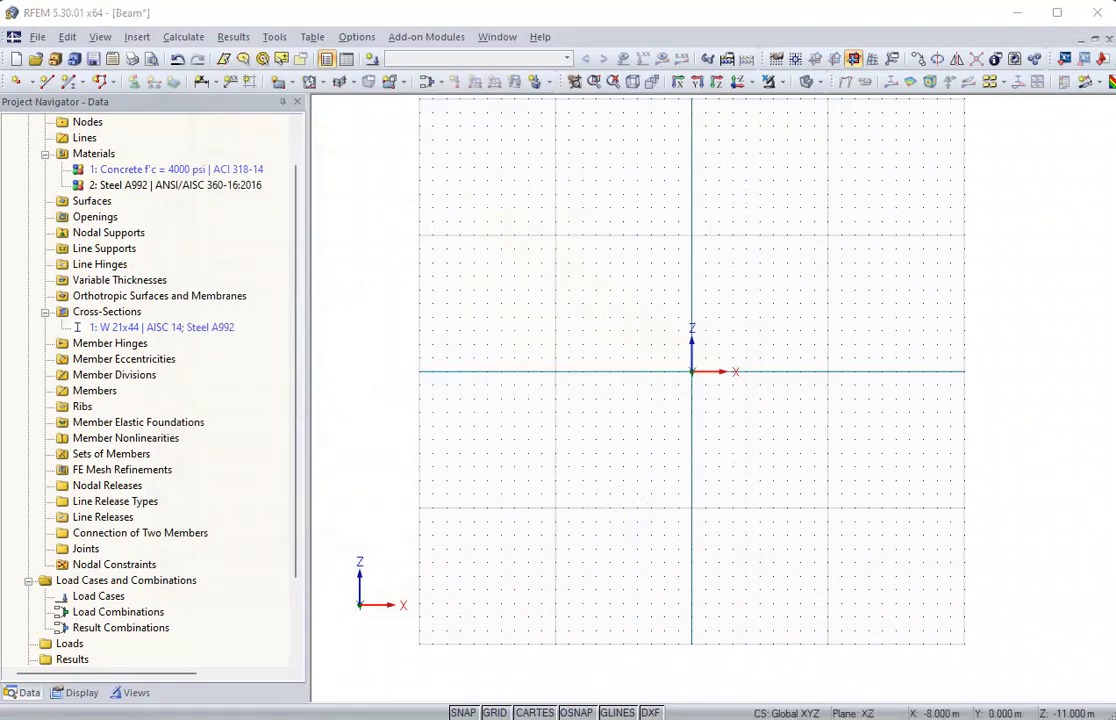
# Step: Draw the 10 m beam member along the X-axis from X = -5 m to X = 5 m at Z = 0
pyautogui.moveTo(169, 219); pyautogui.dragTo(187, 135)
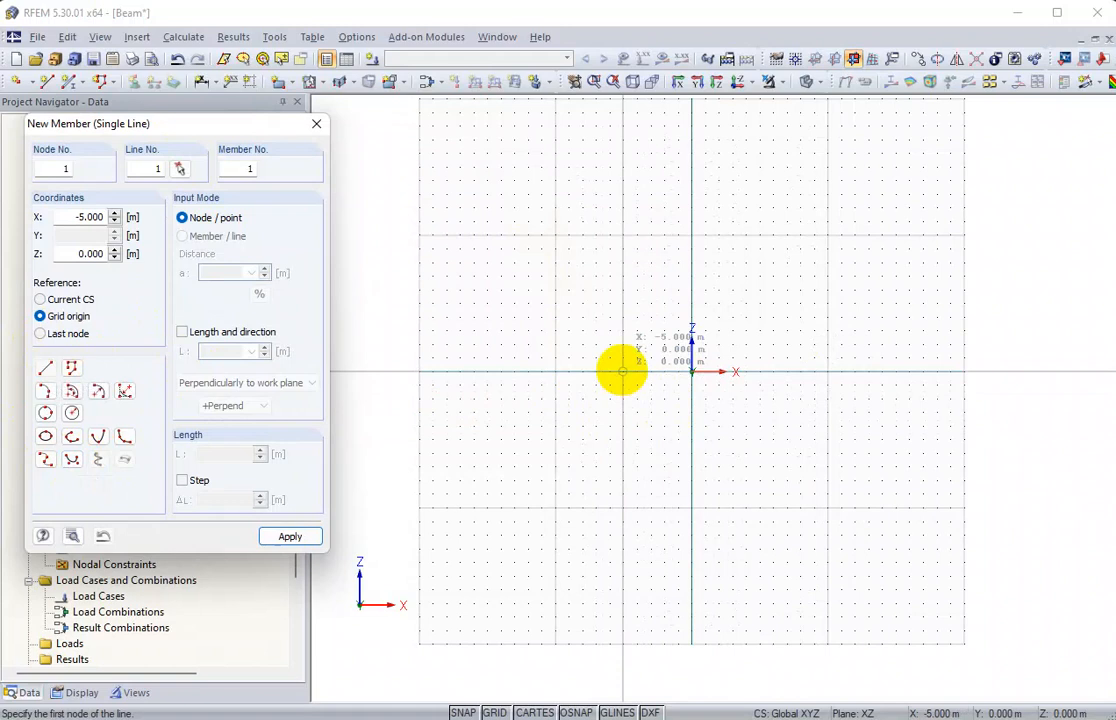
pyautogui.click(622, 372)
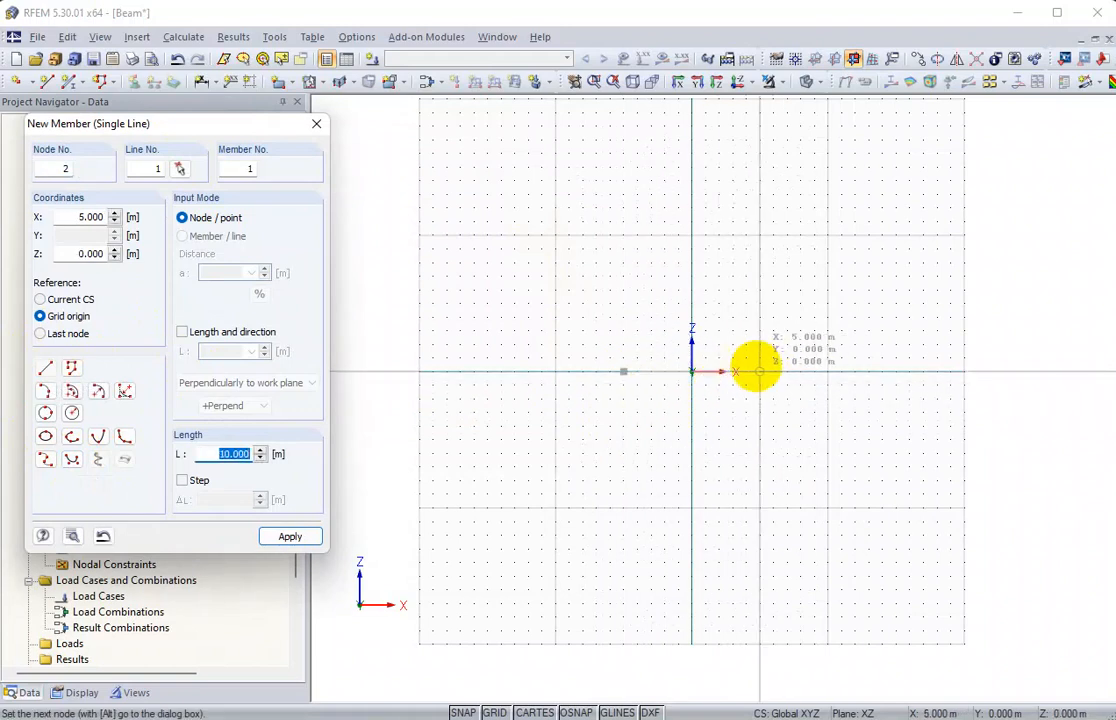
pyautogui.click(757, 368)
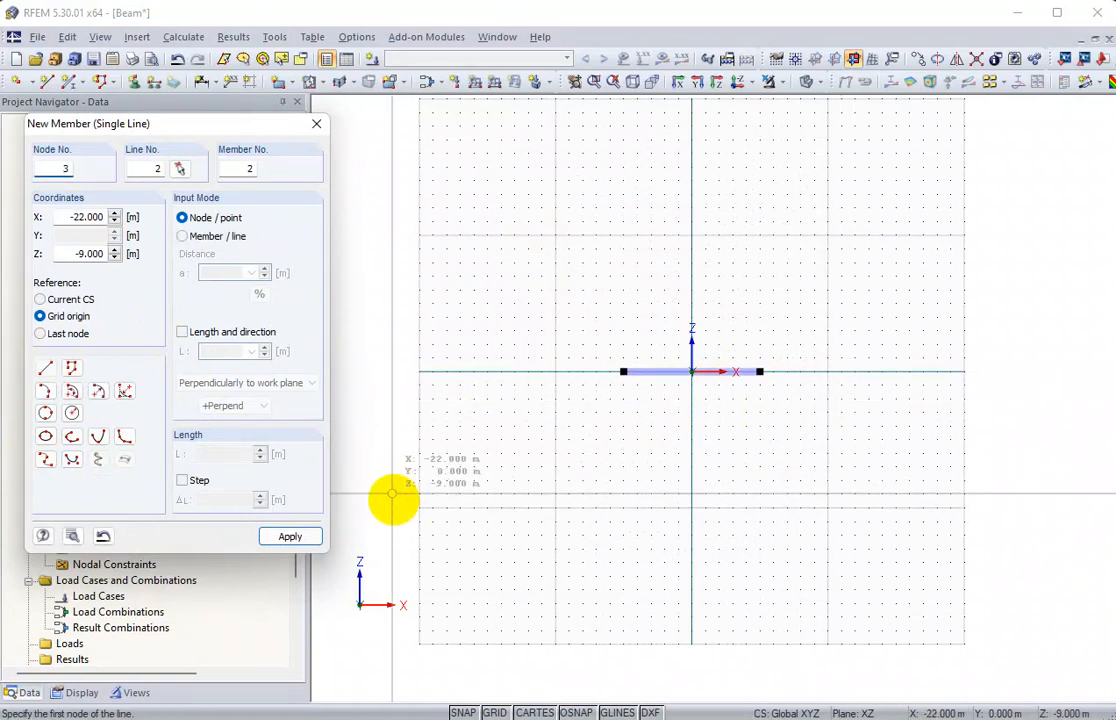
pyautogui.press('Escape')
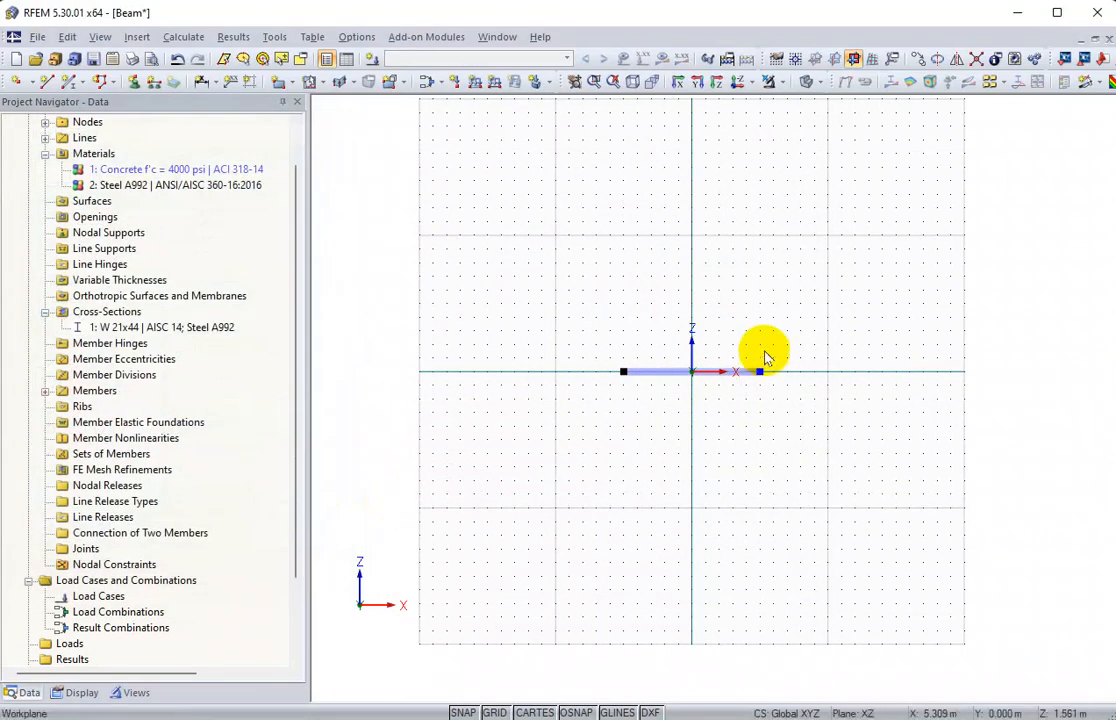
# Step: Turn off the work plane grid display and enlarge the view of the beam
pyautogui.scroll(3, 724, 328)
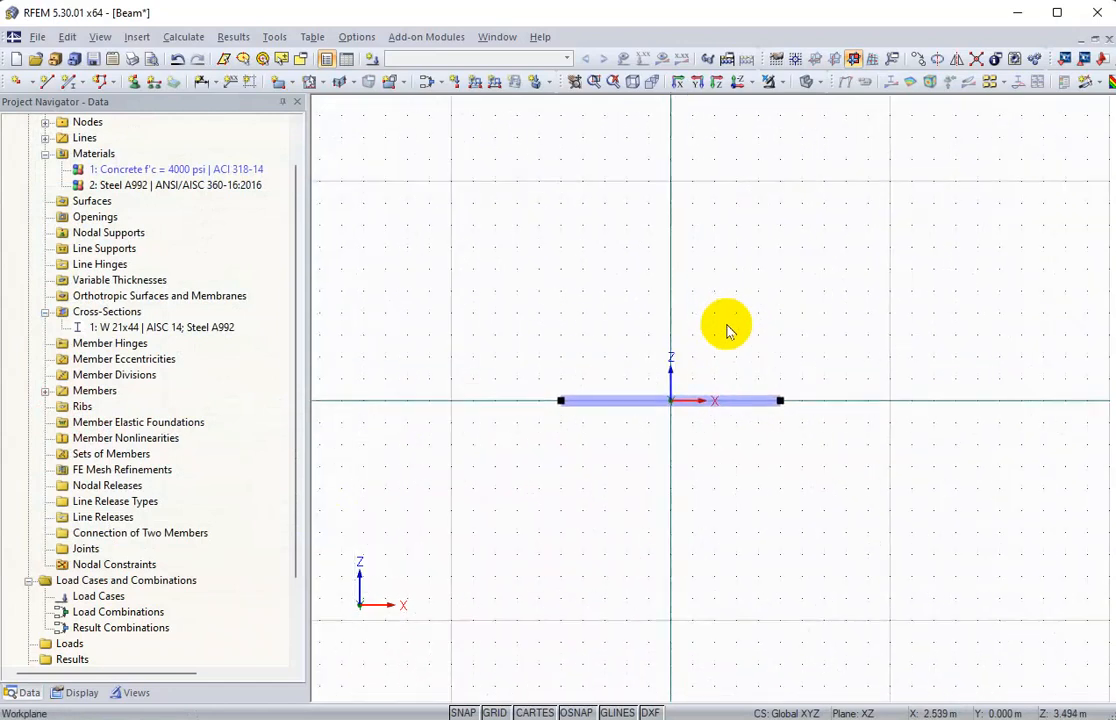
pyautogui.scroll(-3, 727, 331)
pyautogui.scroll(1, 727, 331)
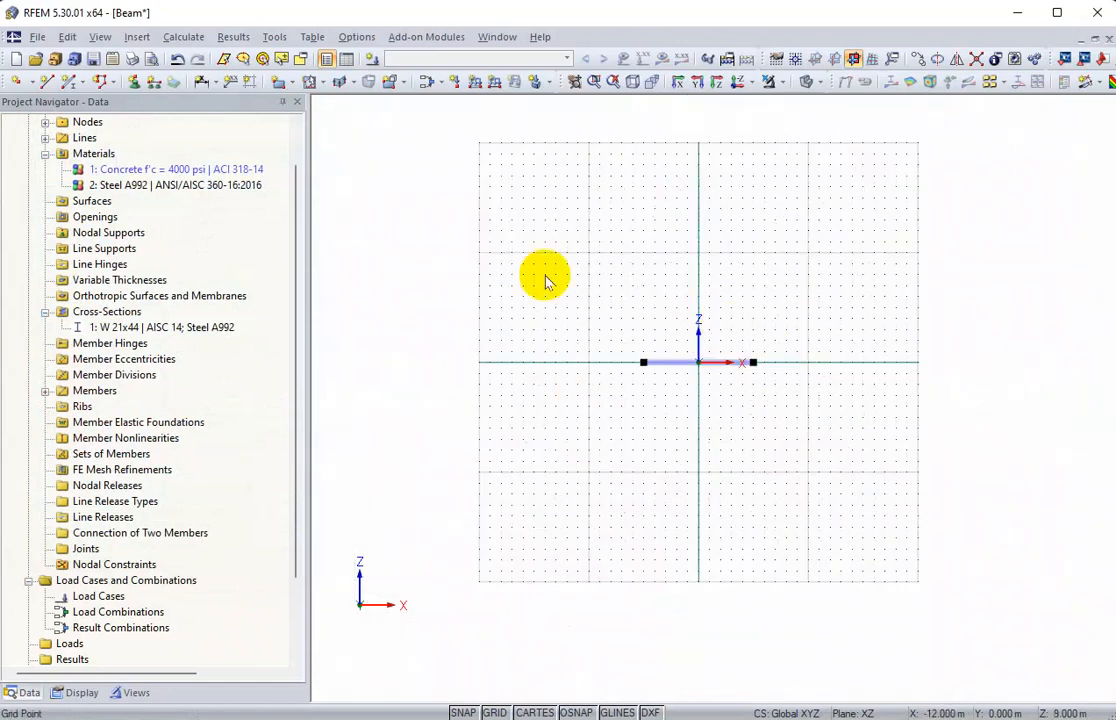
pyautogui.click(495, 711)
pyautogui.click(495, 711)
pyautogui.click(495, 711)
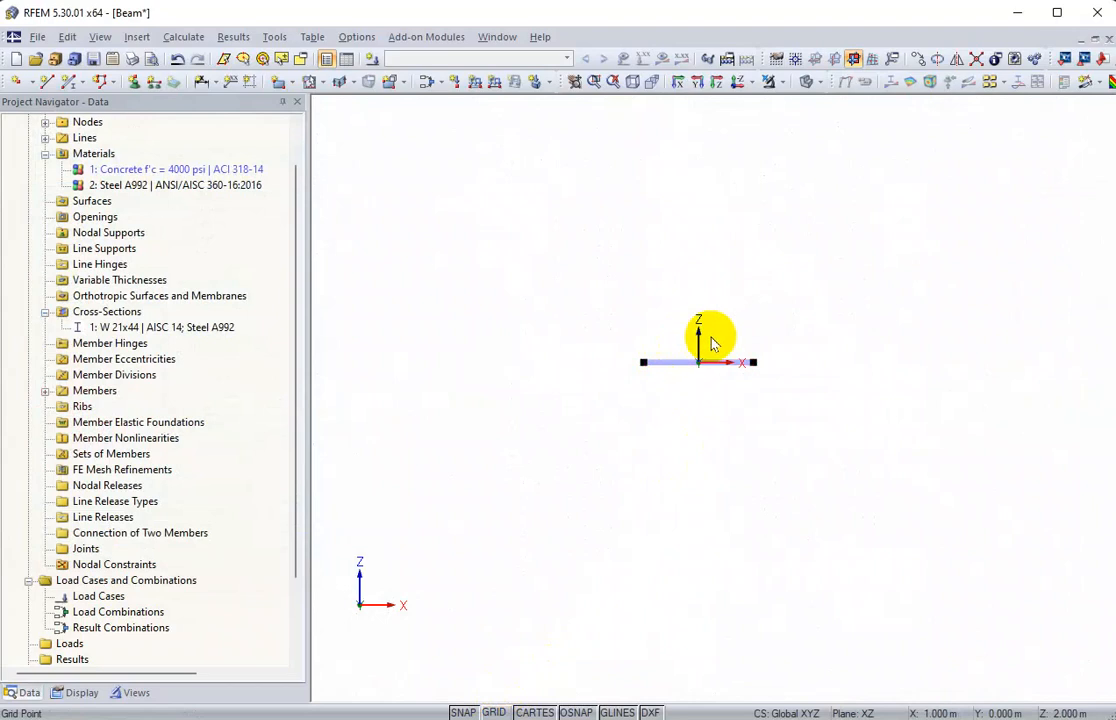
pyautogui.scroll(5, 712, 350)
pyautogui.scroll(-1, 712, 352)
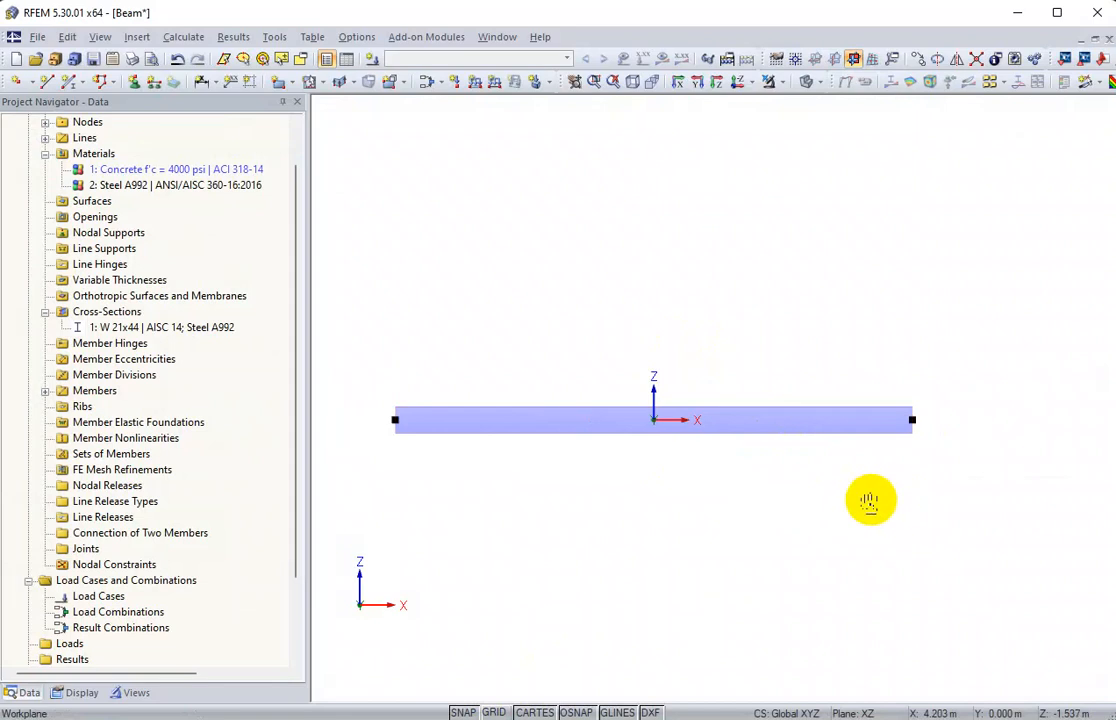
# Step: Examine the beam's W 21x44 section shape in a rotated 3D view, and return to the XZ front view
pyautogui.keyDown('ctrl'); pyautogui.moveTo(870, 500); pyautogui.dragTo(538, 516, button='middle'); pyautogui.keyUp('ctrl')
pyautogui.scroll(3, 762, 434)
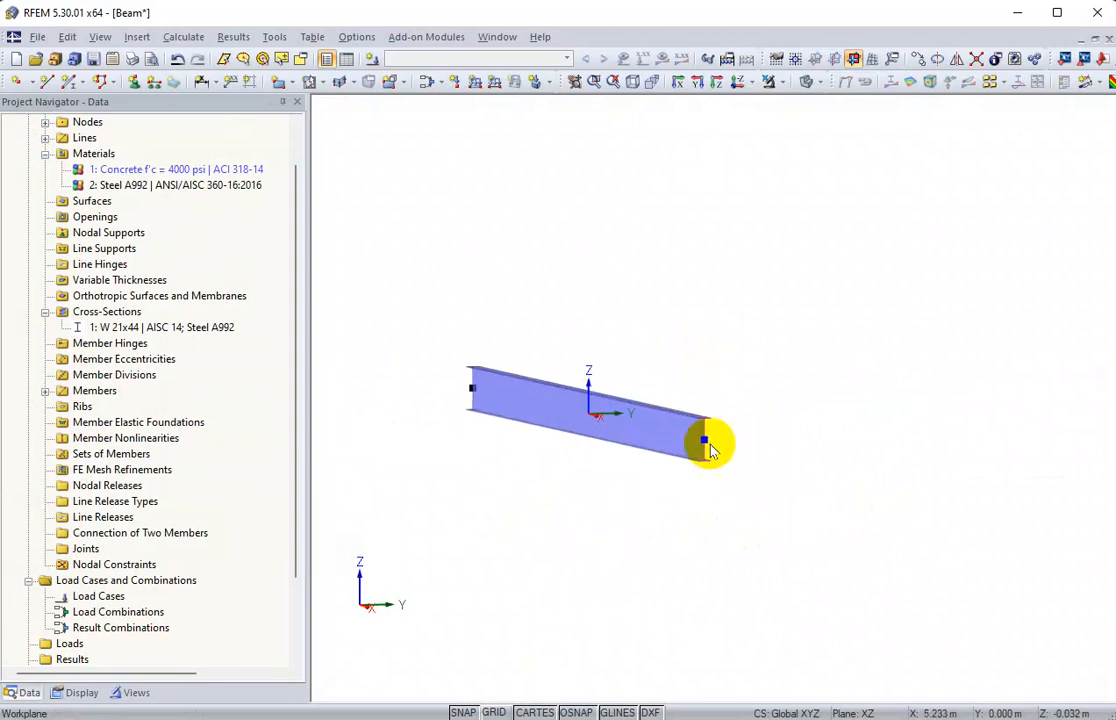
pyautogui.scroll(2, 710, 450)
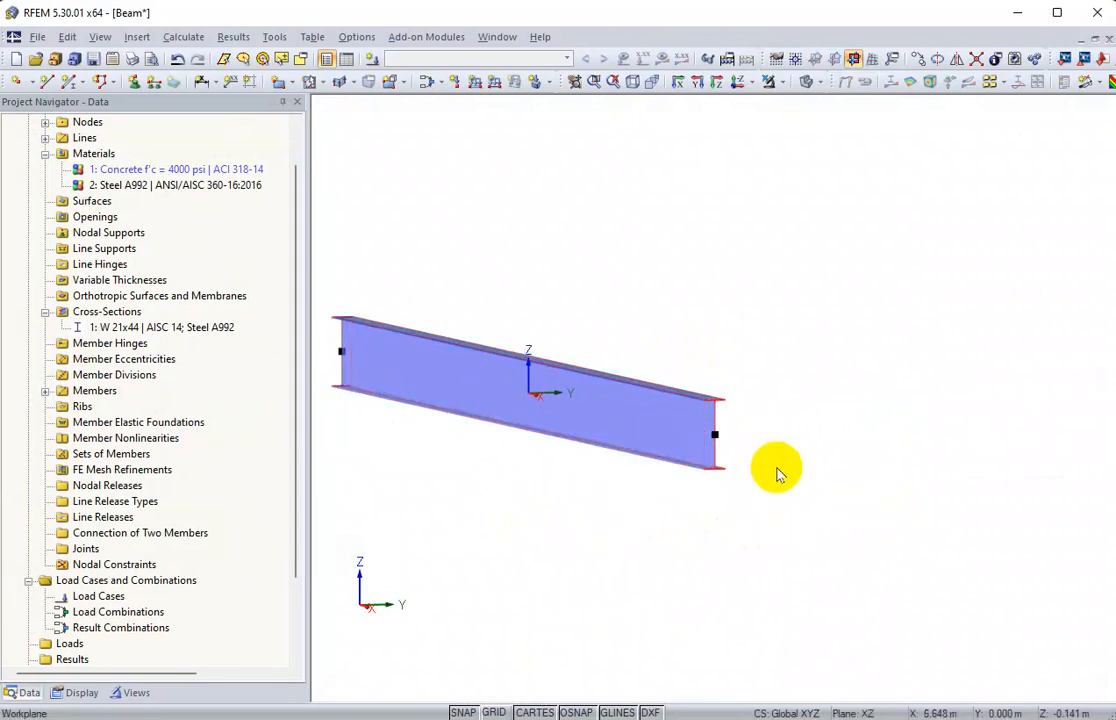
pyautogui.scroll(-1, 778, 474)
pyautogui.keyDown('ctrl'); pyautogui.moveTo(481, 494); pyautogui.dragTo(541, 511, button='middle'); pyautogui.keyUp('ctrl')
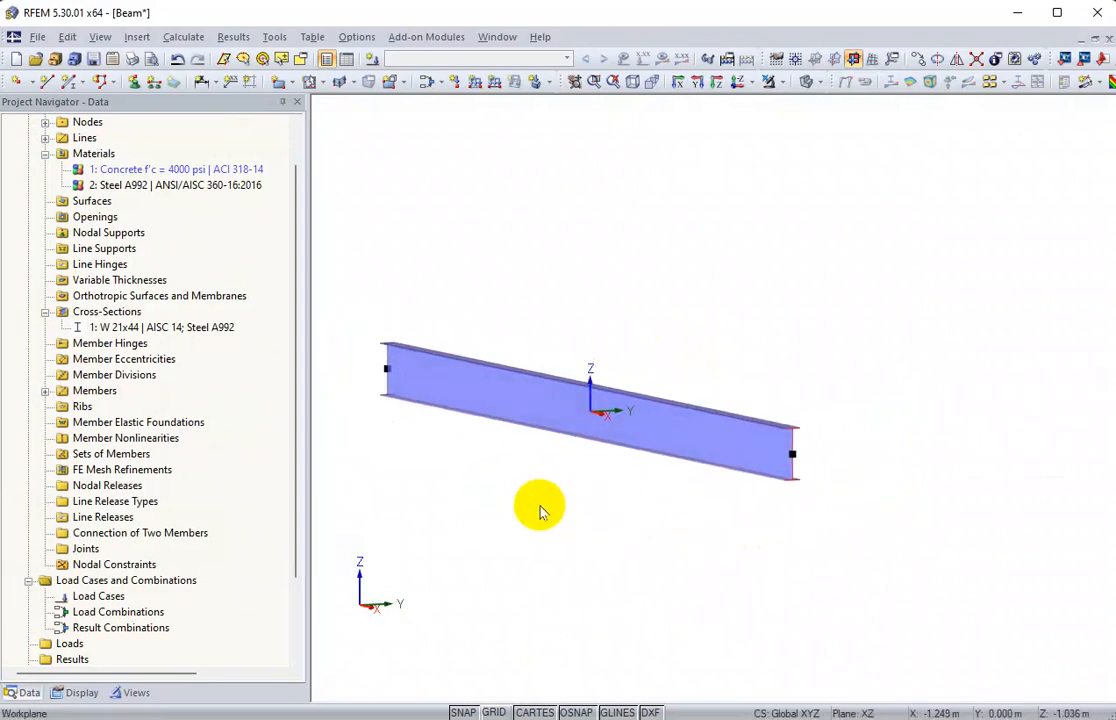
pyautogui.click(699, 83)
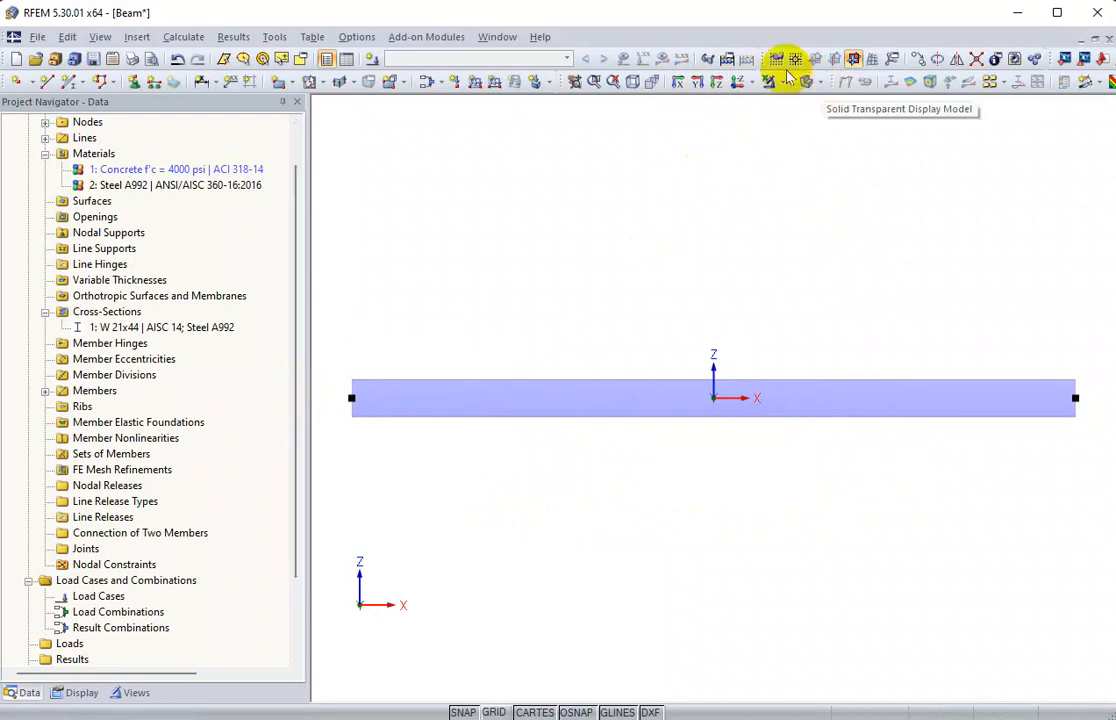
# Step: Switch the beam model to wireframe display and narrow the project navigator to give the model more room
pyautogui.click(818, 84)
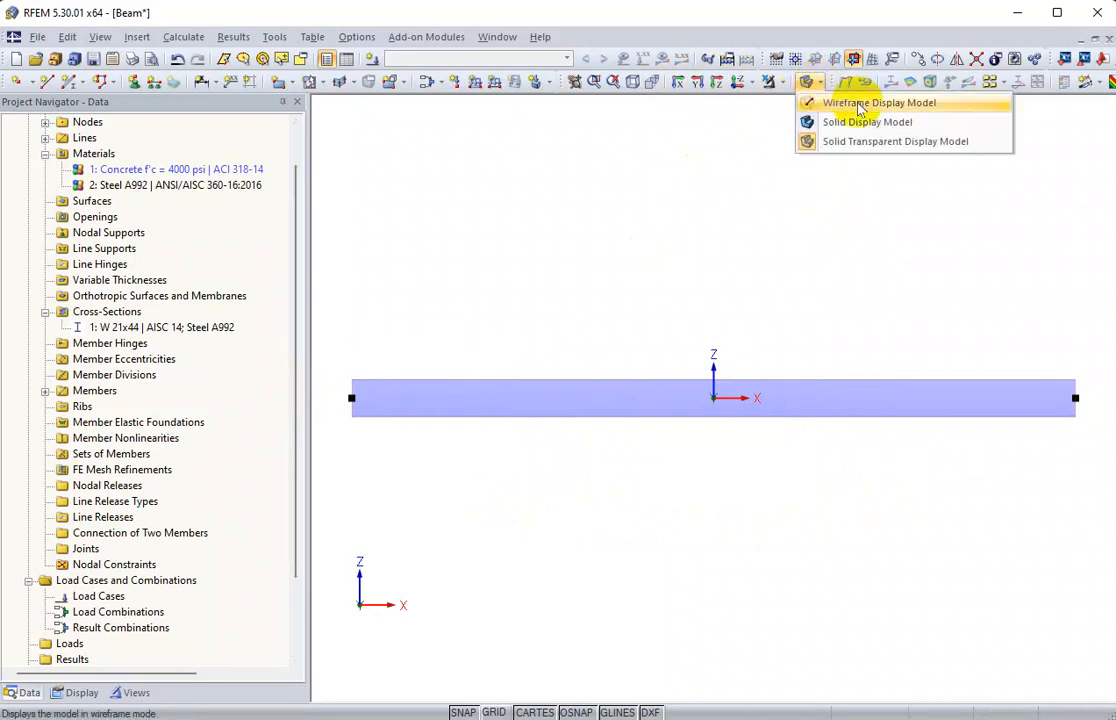
pyautogui.click(858, 105)
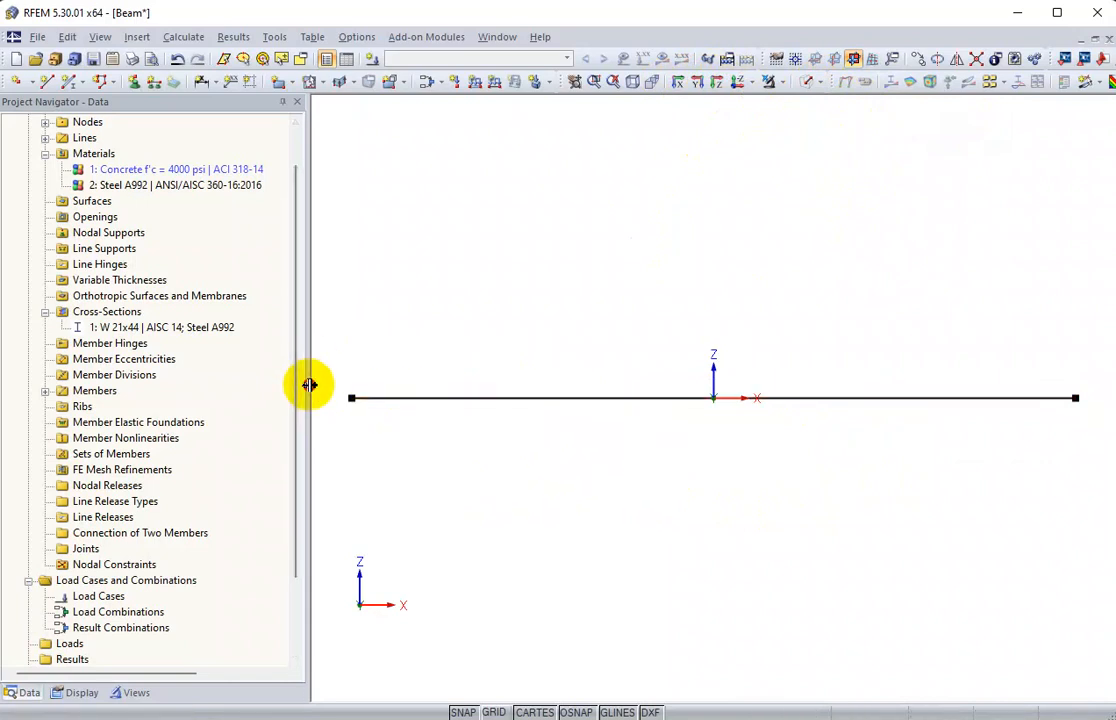
pyautogui.moveTo(309, 384); pyautogui.dragTo(254, 378)
pyautogui.moveTo(635, 441); pyautogui.dragTo(652, 411, button='middle')
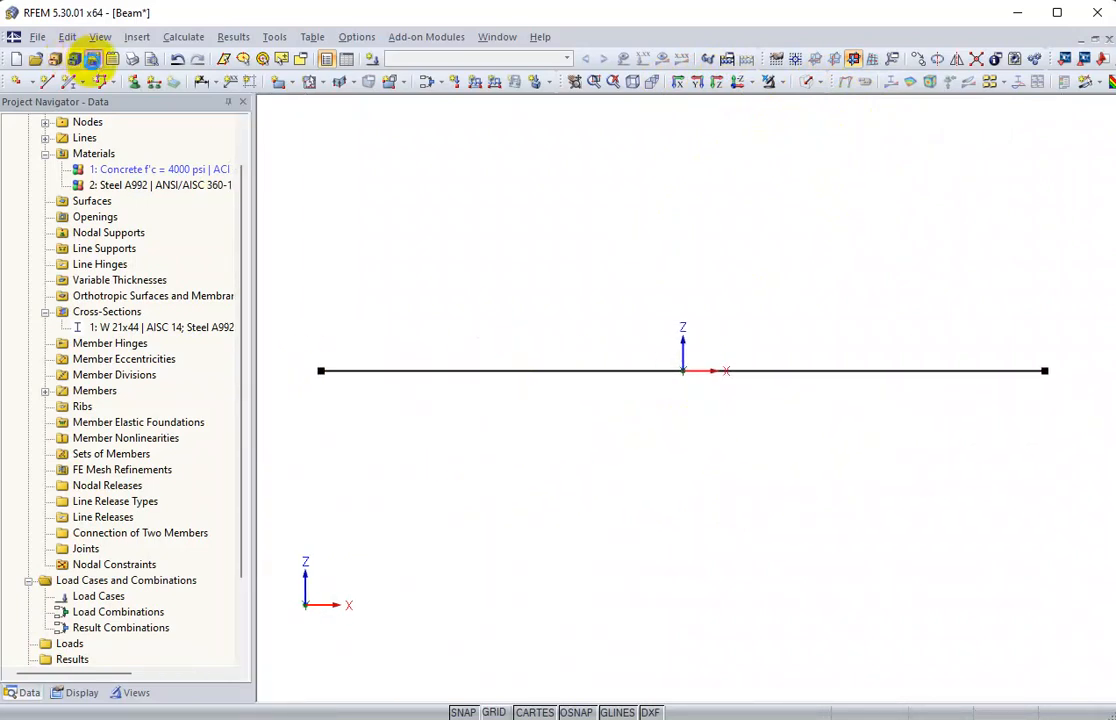
# Step: Save the Beam model and collapse Model Data in the project tree
pyautogui.click(531, 370)
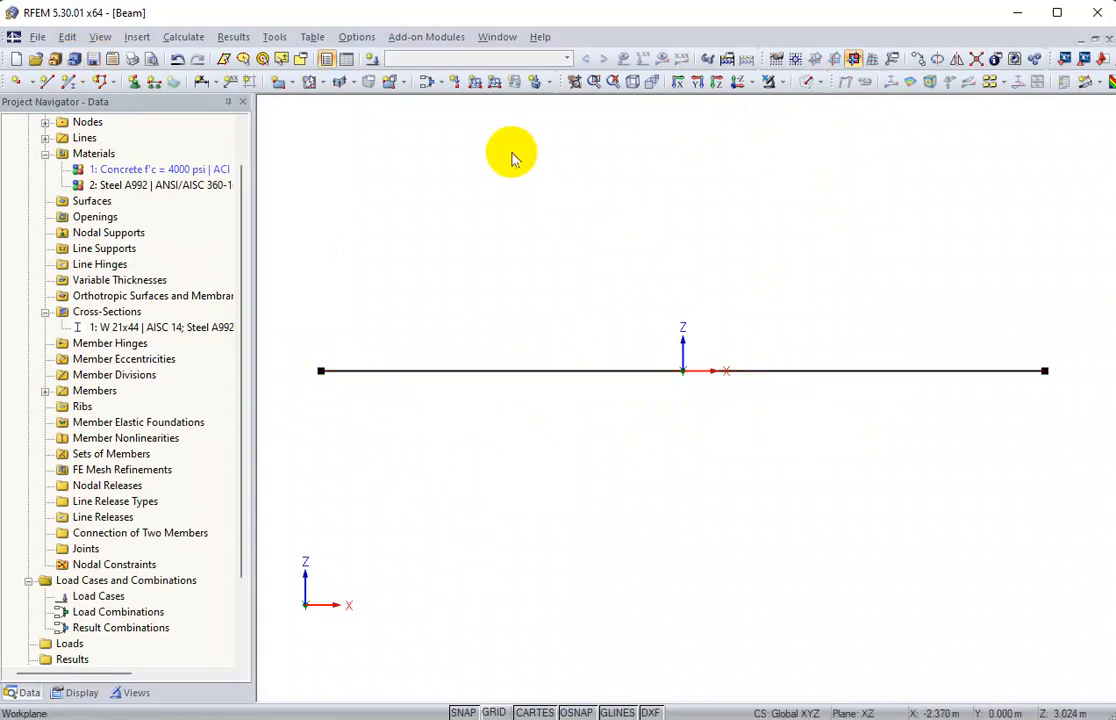
pyautogui.scroll(1, 230, 250)
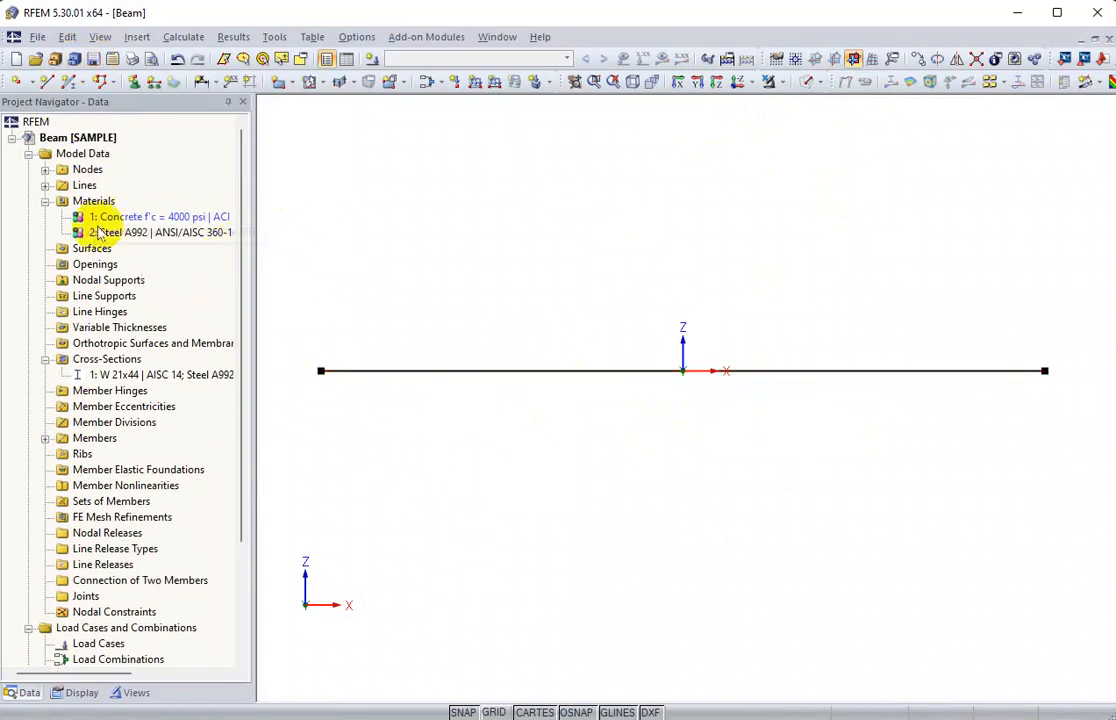
pyautogui.click(28, 153)
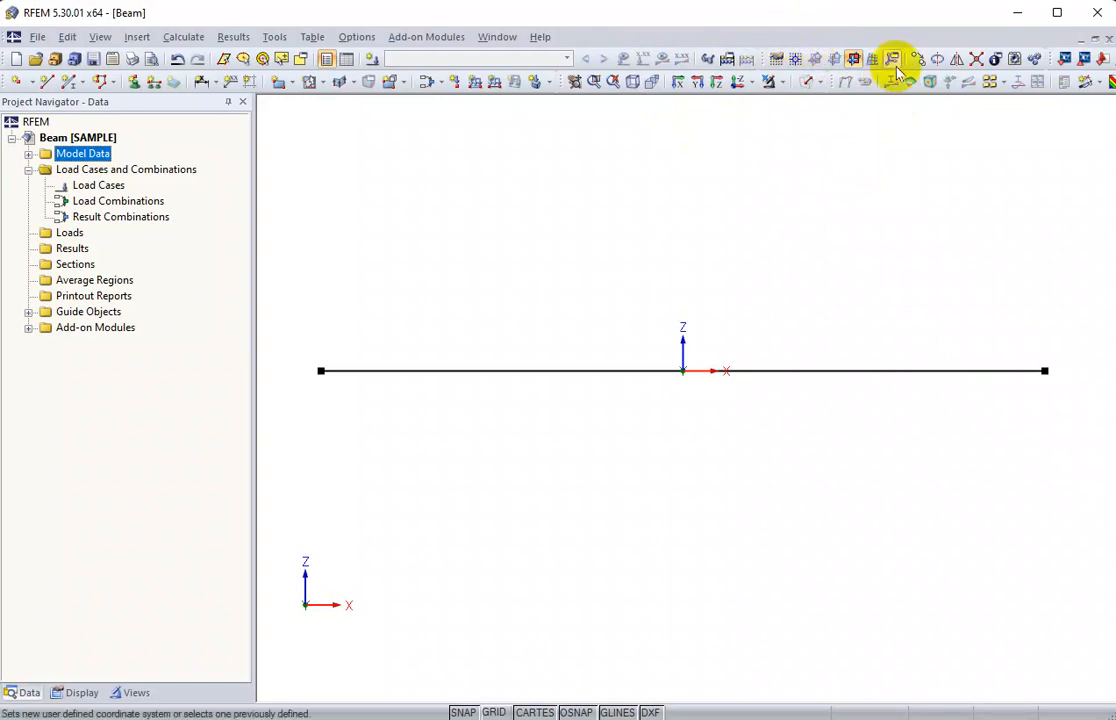
pyautogui.click(955, 60)
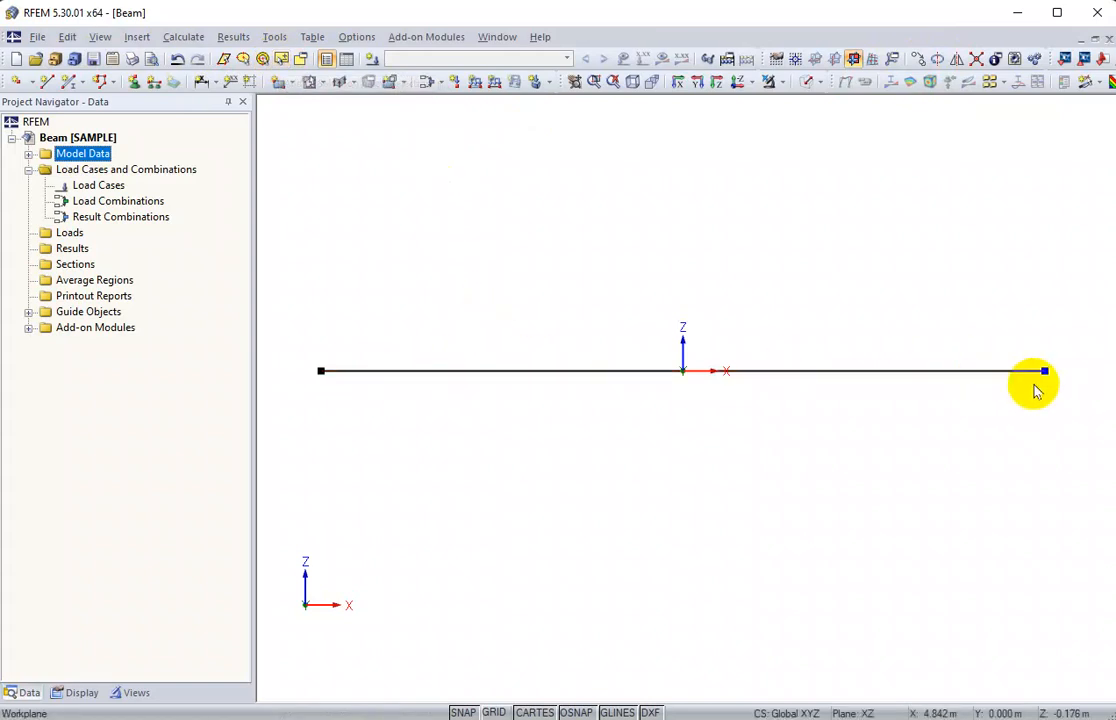
# Step: Place a Hinged nodal support at the beam's left end node
pyautogui.click(134, 84)
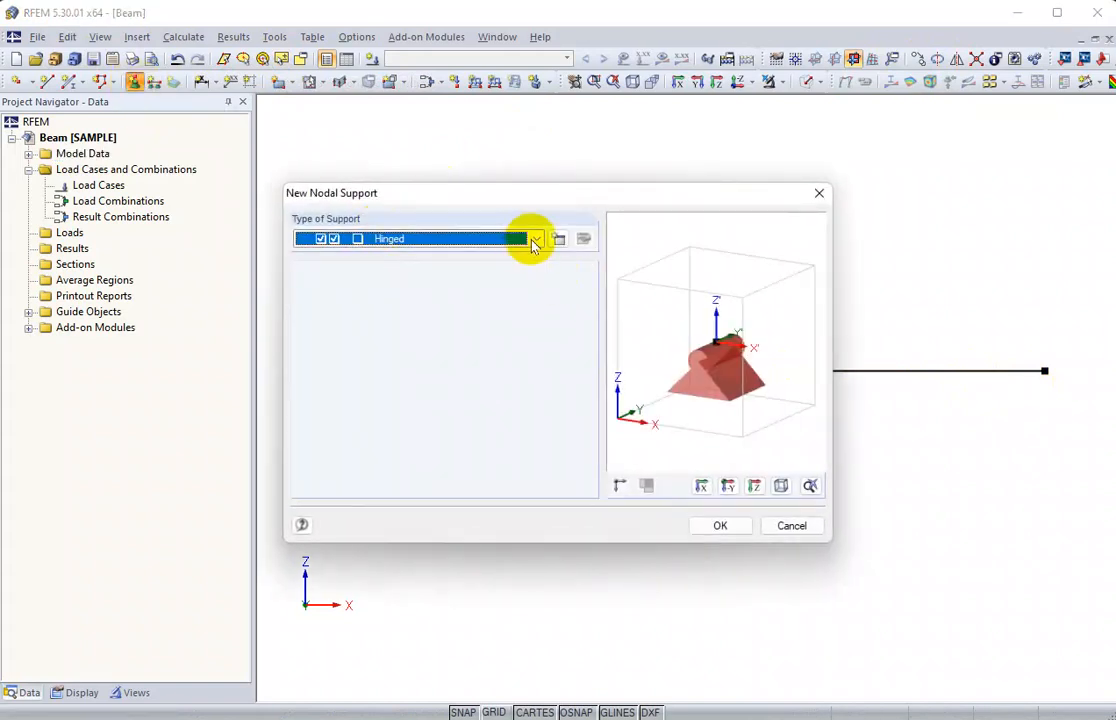
pyautogui.click(721, 526)
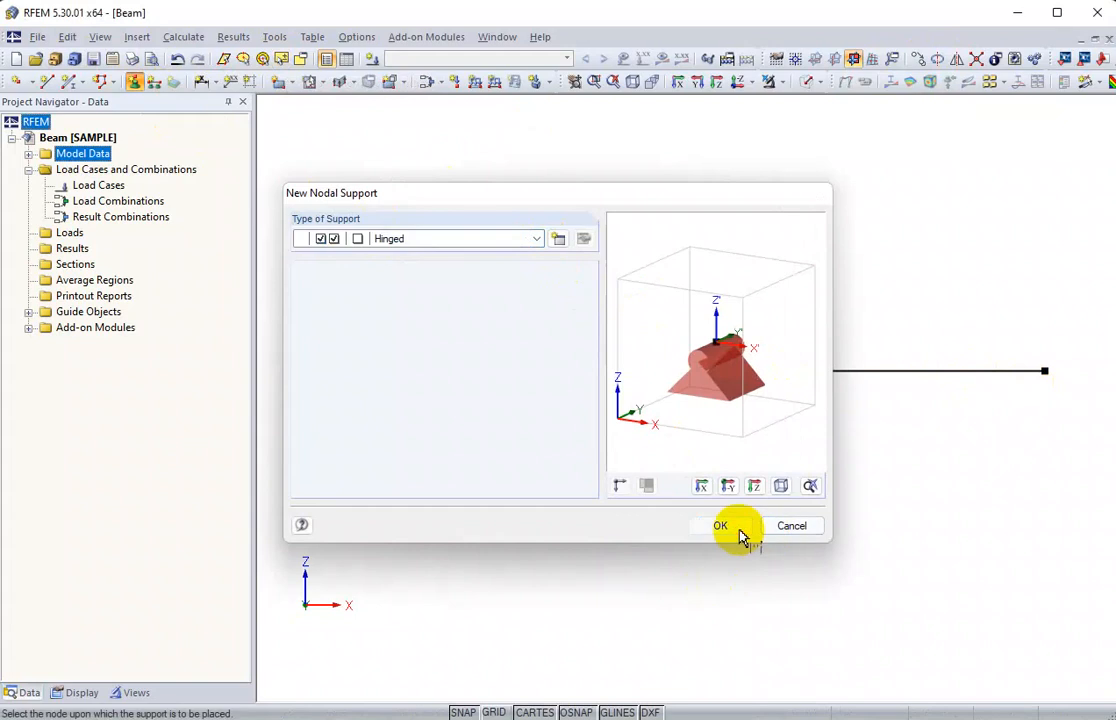
pyautogui.click(320, 371)
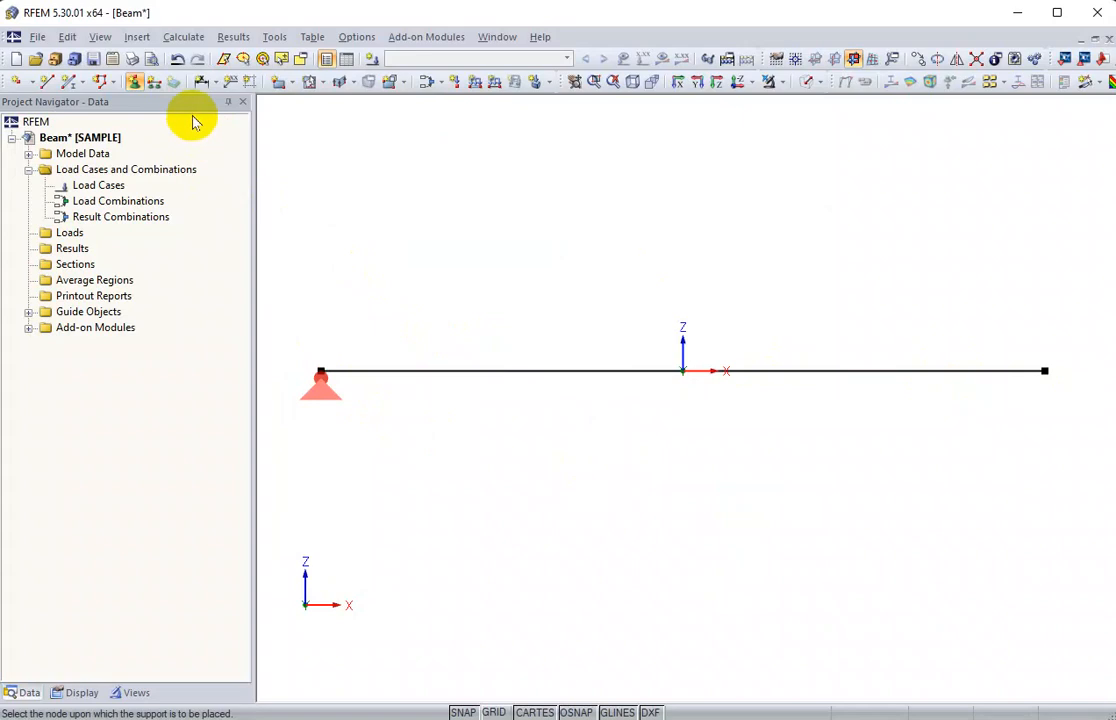
# Step: Place a Sliding in X' nodal support at the beam's right end node and save the model
pyautogui.click(133, 82)
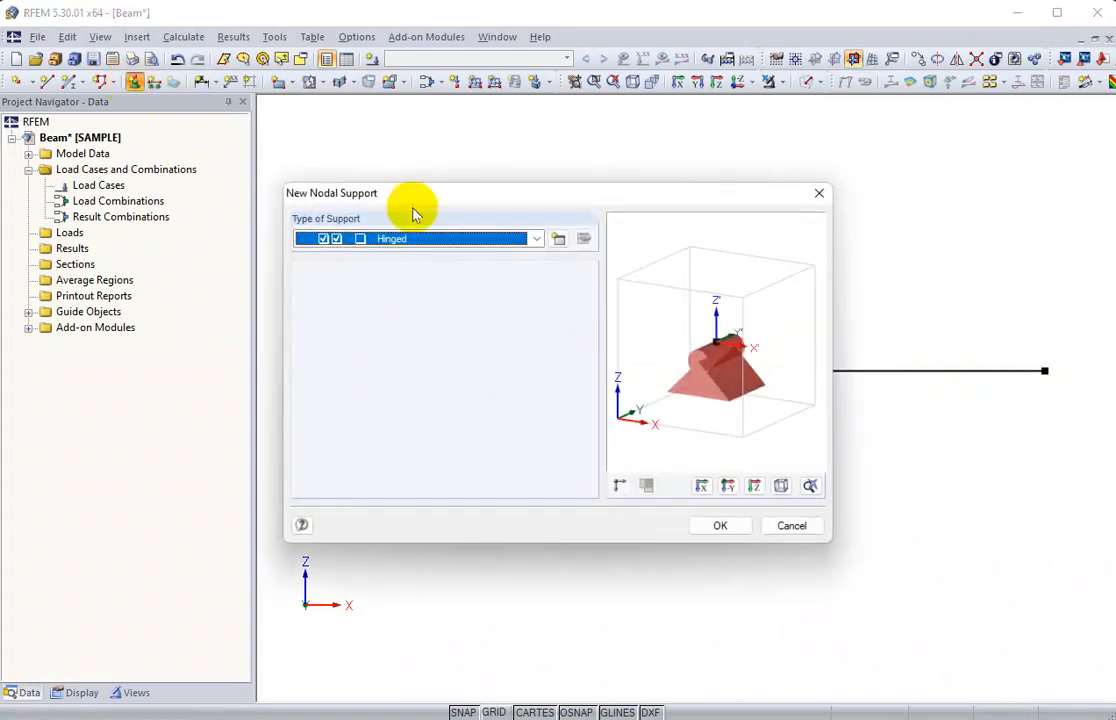
pyautogui.click(536, 238)
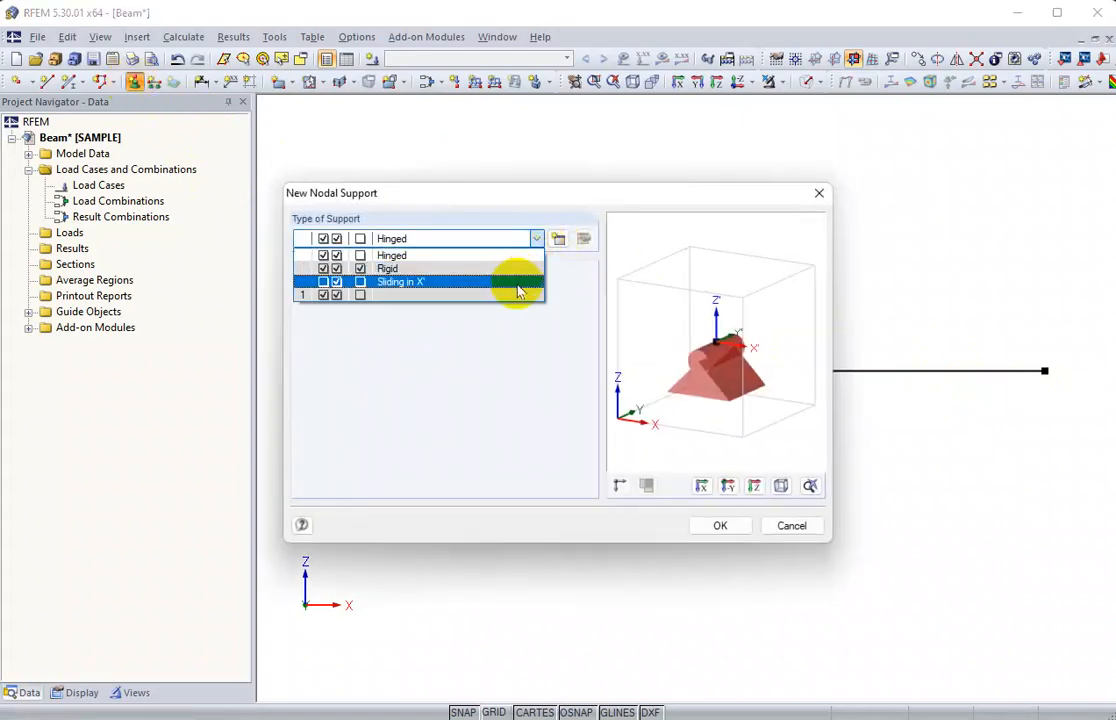
pyautogui.click(516, 282)
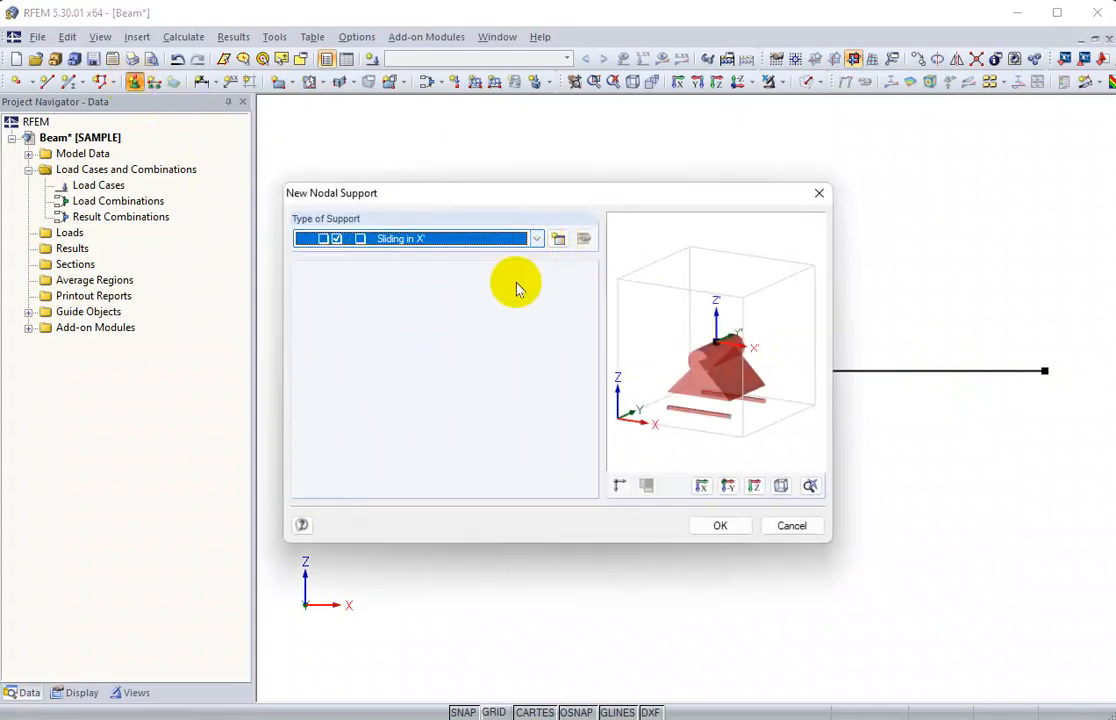
pyautogui.click(720, 525)
pyautogui.click(1043, 371)
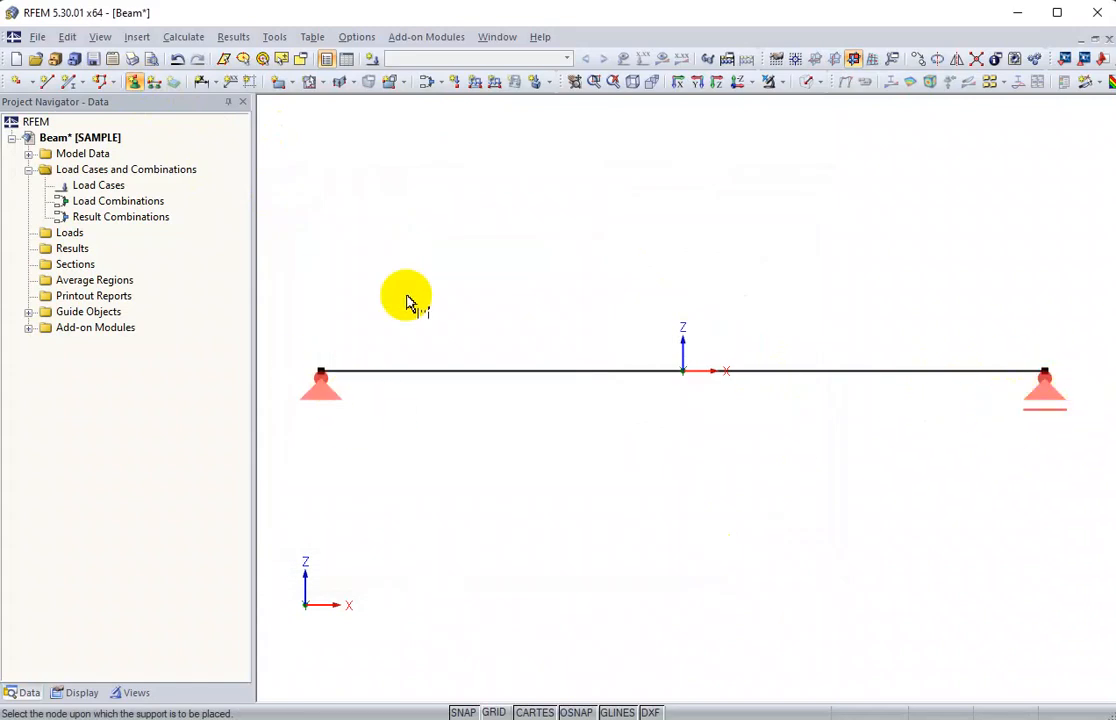
pyautogui.press('Escape')
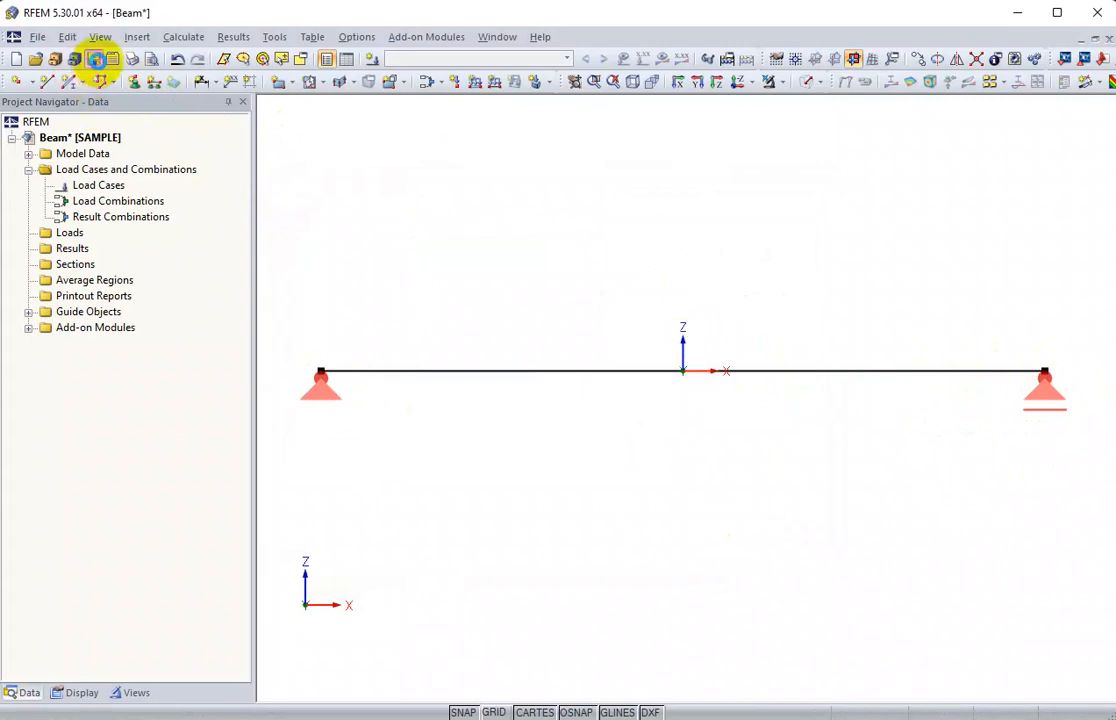
pyautogui.click(95, 59)
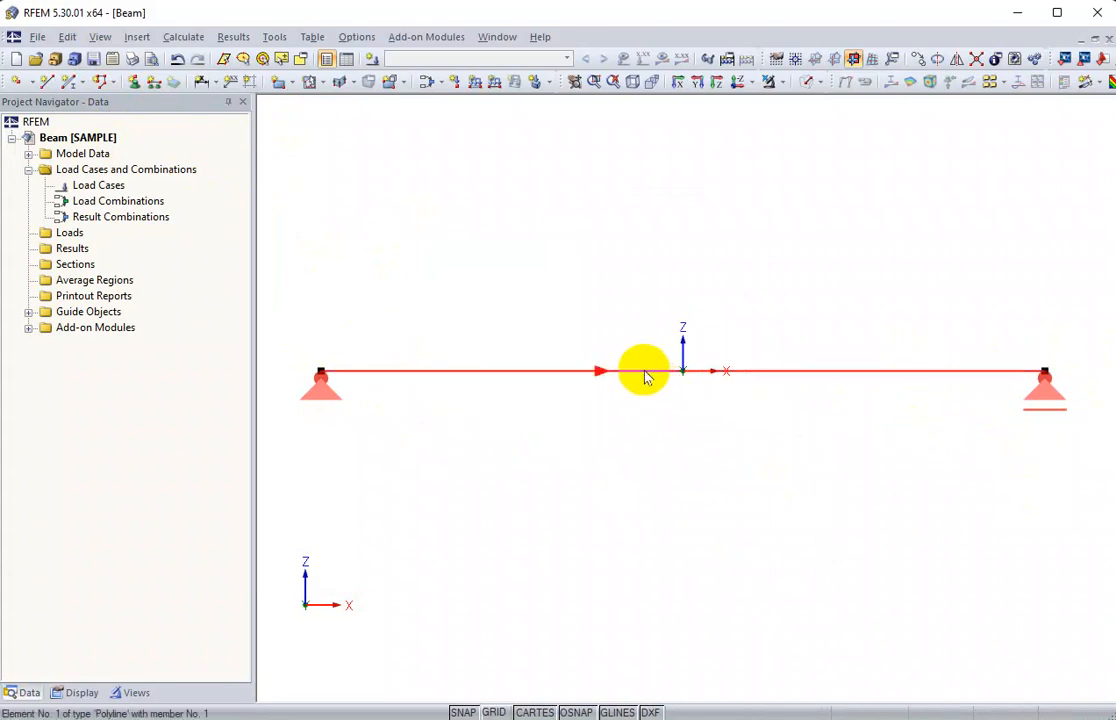
# Step: Set up load case LC1 with description DL, and check the load type in the problem statement in My Notes Keeper
pyautogui.click(372, 60)
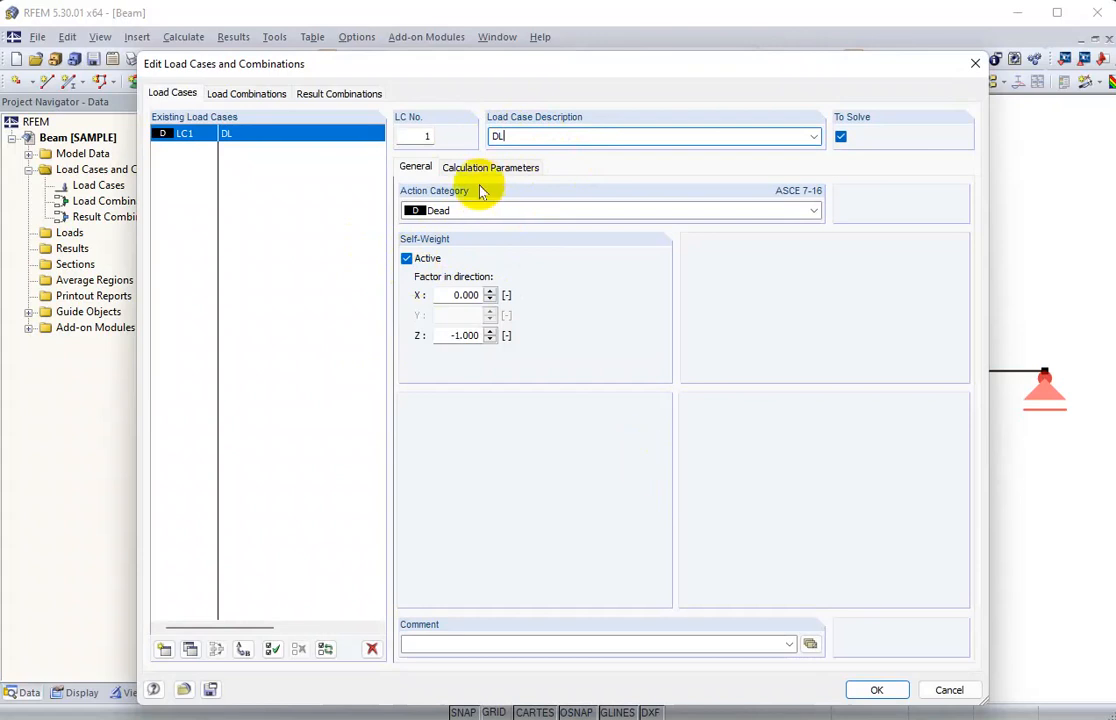
pyautogui.hotkey('alt', 'Tab')
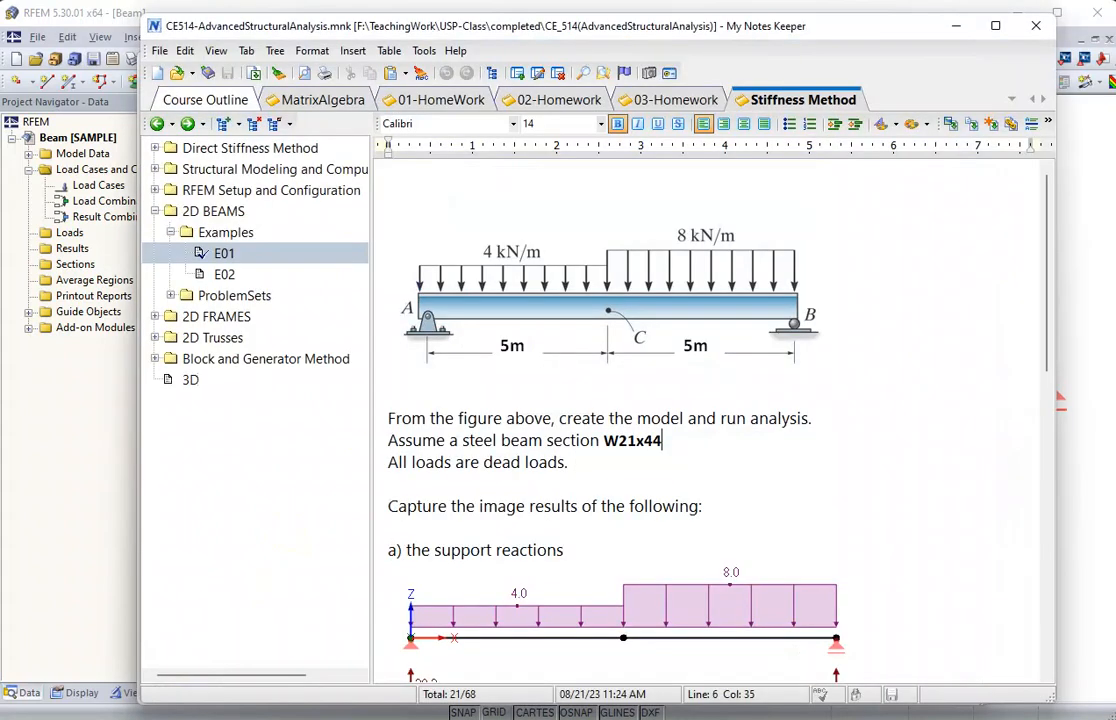
pyautogui.moveTo(389, 462); pyautogui.dragTo(566, 462)
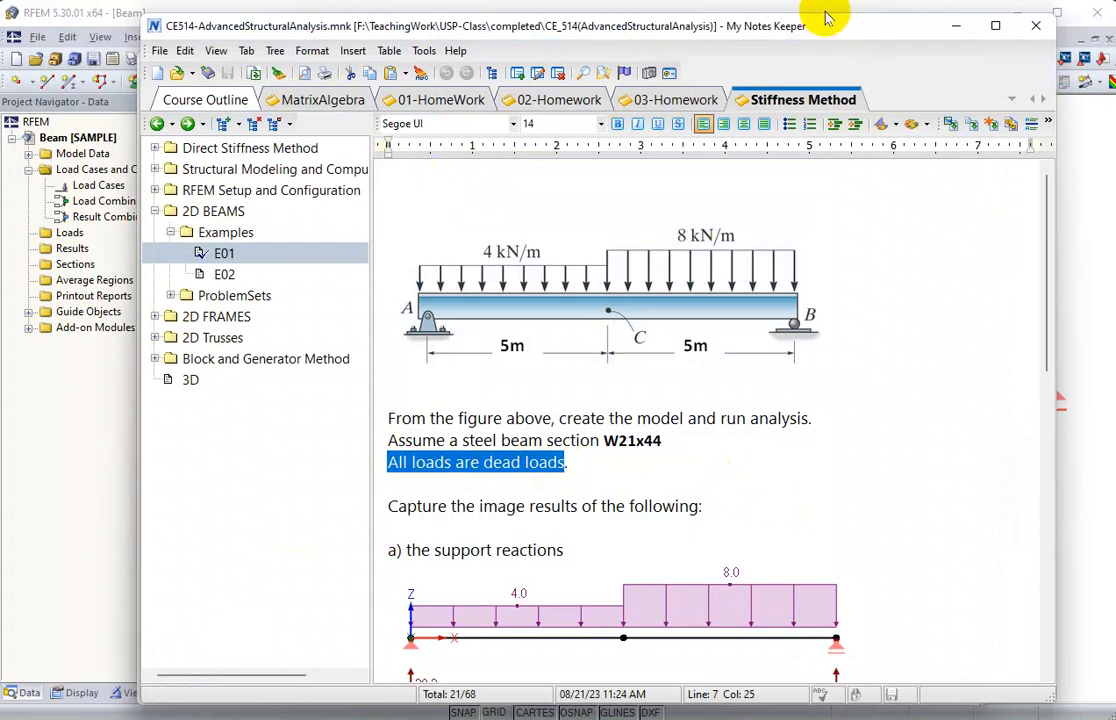
pyautogui.hotkey('alt', 'Tab')
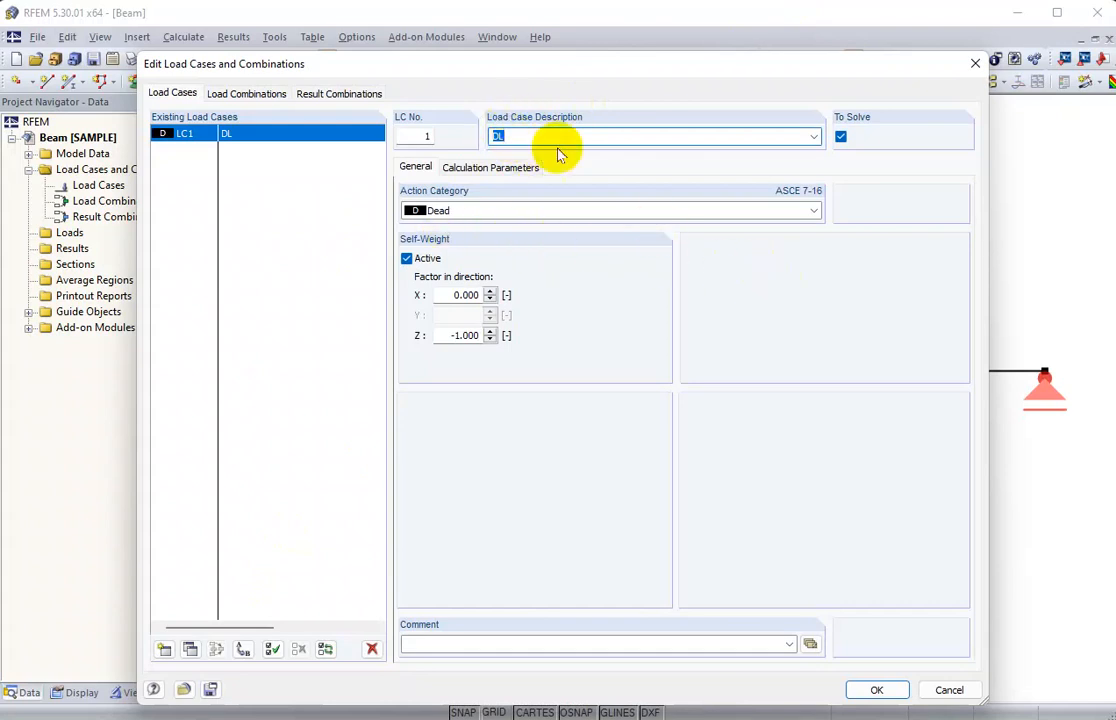
# Step: Keep the DL load case in the Dead action category with self-weight active at Z factor -1.000, and save the model
pyautogui.click(814, 212)
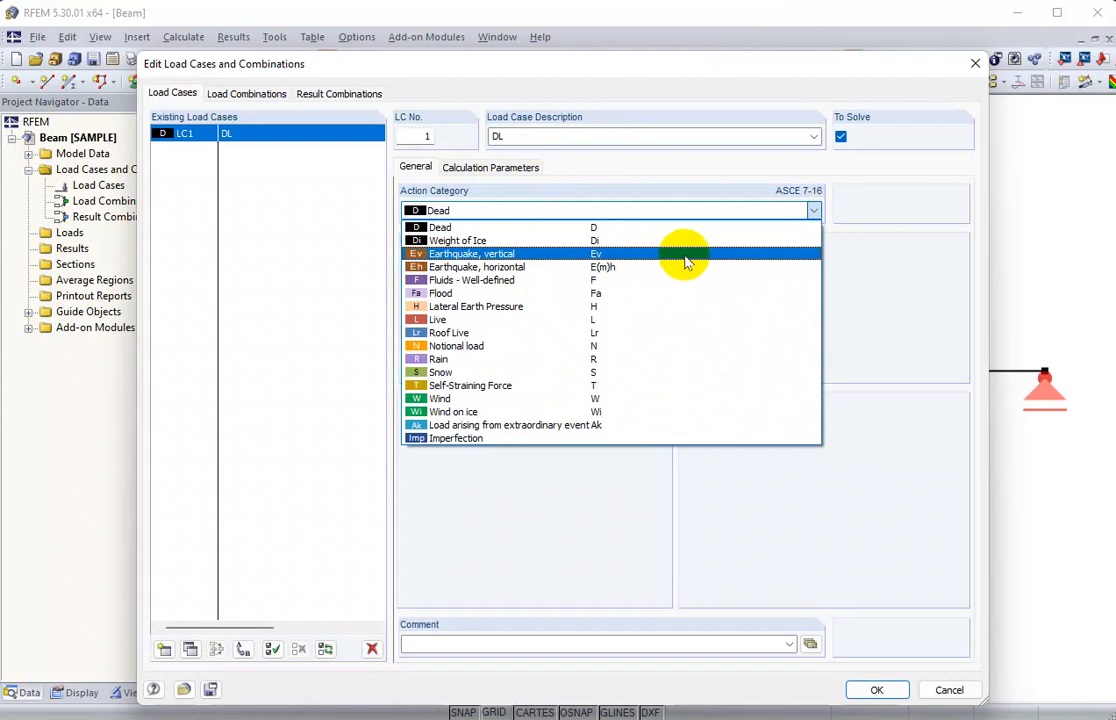
pyautogui.click(742, 95)
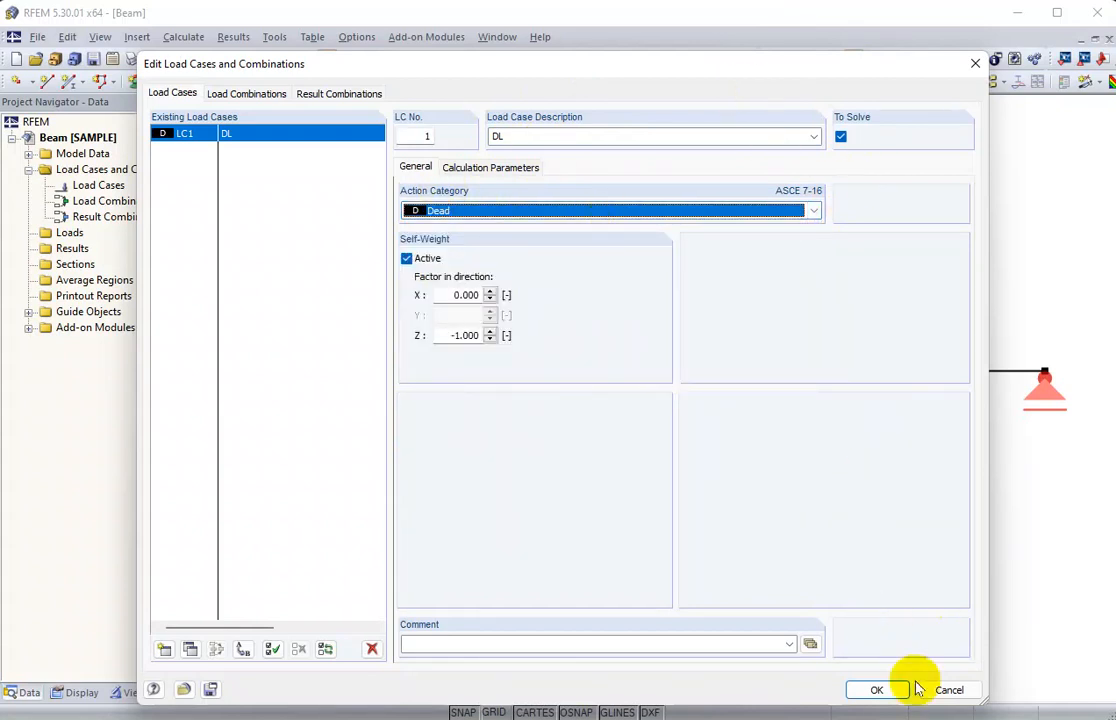
pyautogui.click(877, 689)
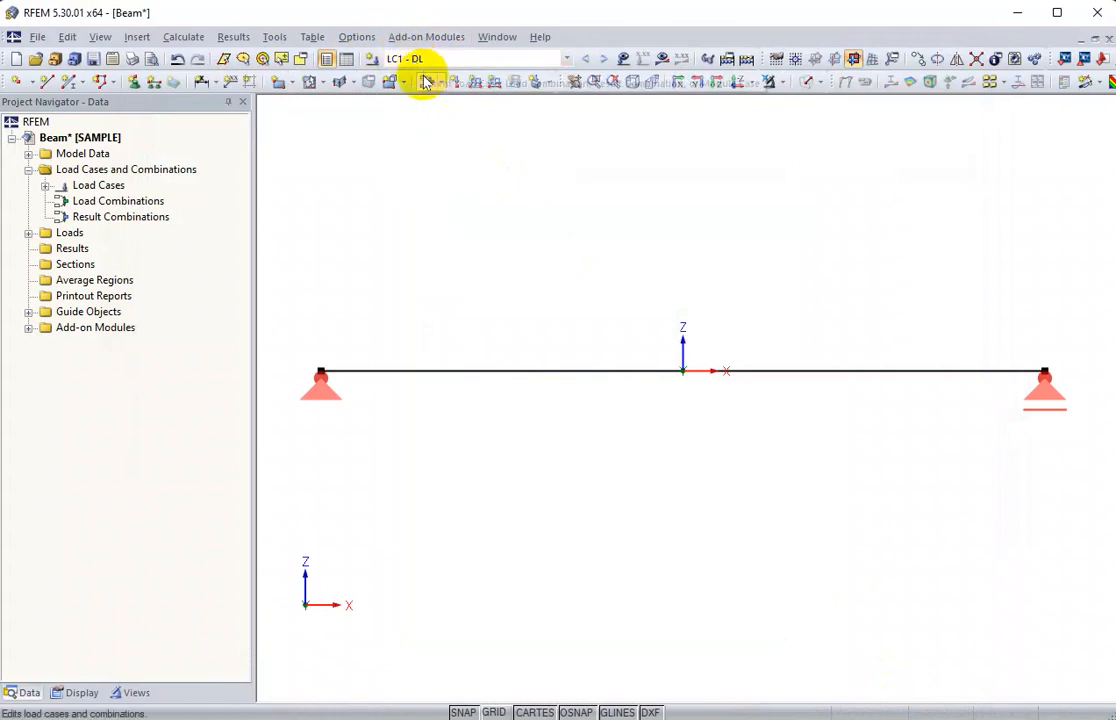
pyautogui.click(95, 62)
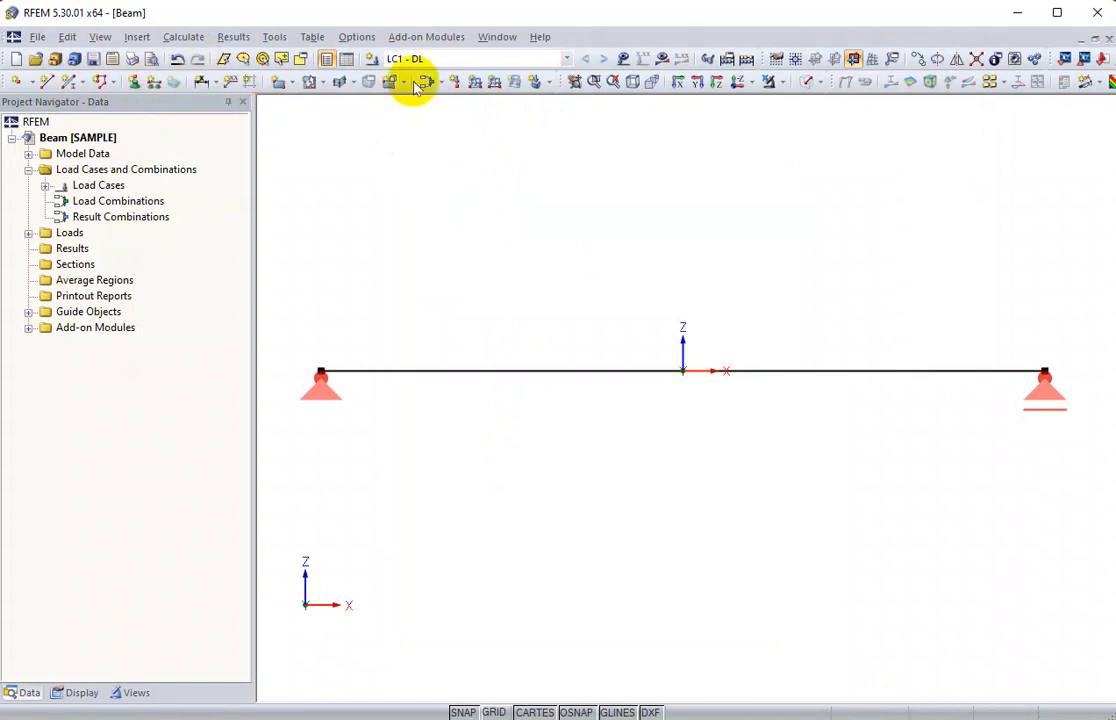
# Step: Start a new member load as a trapezoidal force in global ZL, with loading over the total member length turned off
pyautogui.click(476, 86)
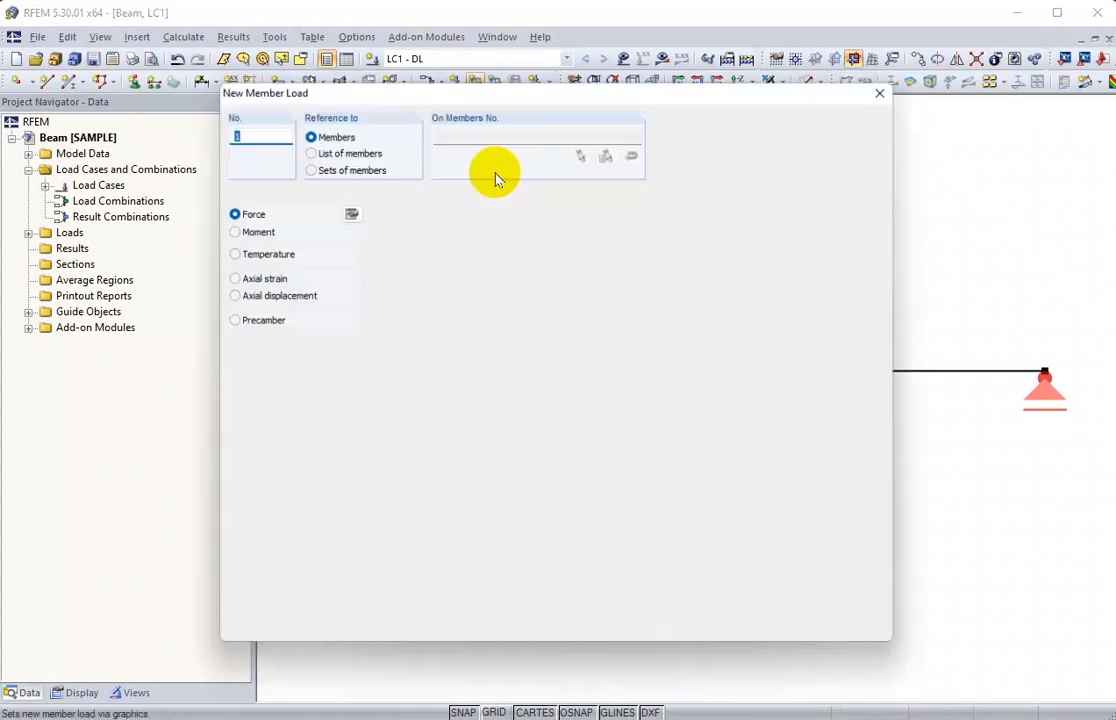
pyautogui.moveTo(493, 90); pyautogui.dragTo(592, 90)
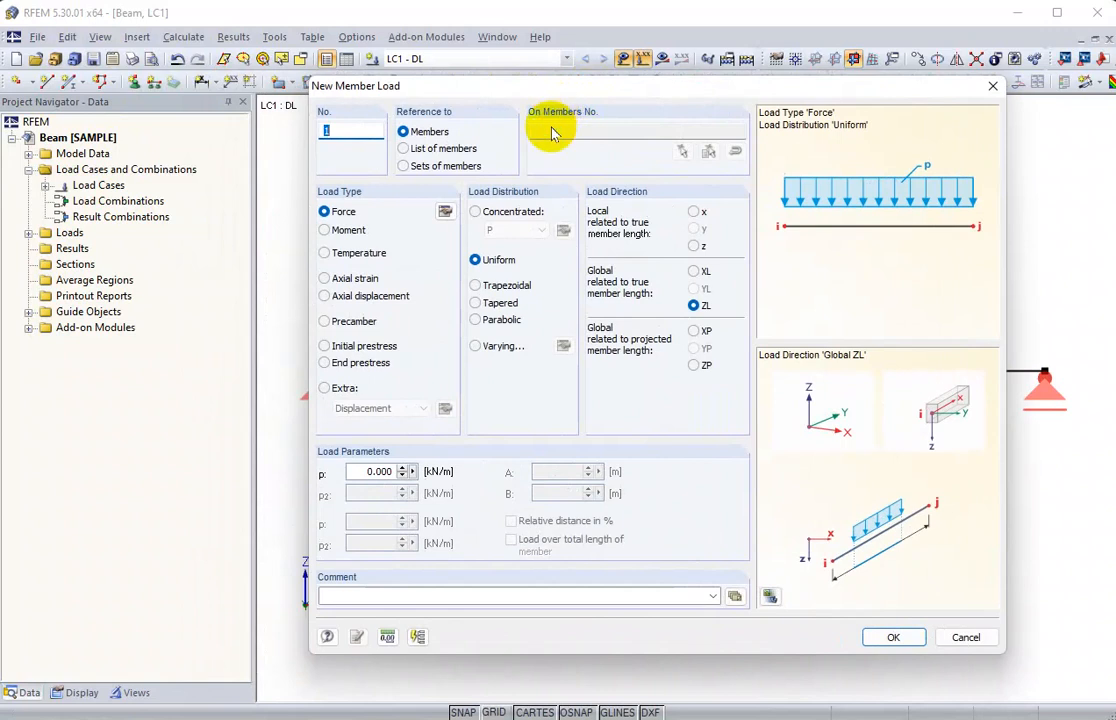
pyautogui.moveTo(608, 95); pyautogui.dragTo(680, 433)
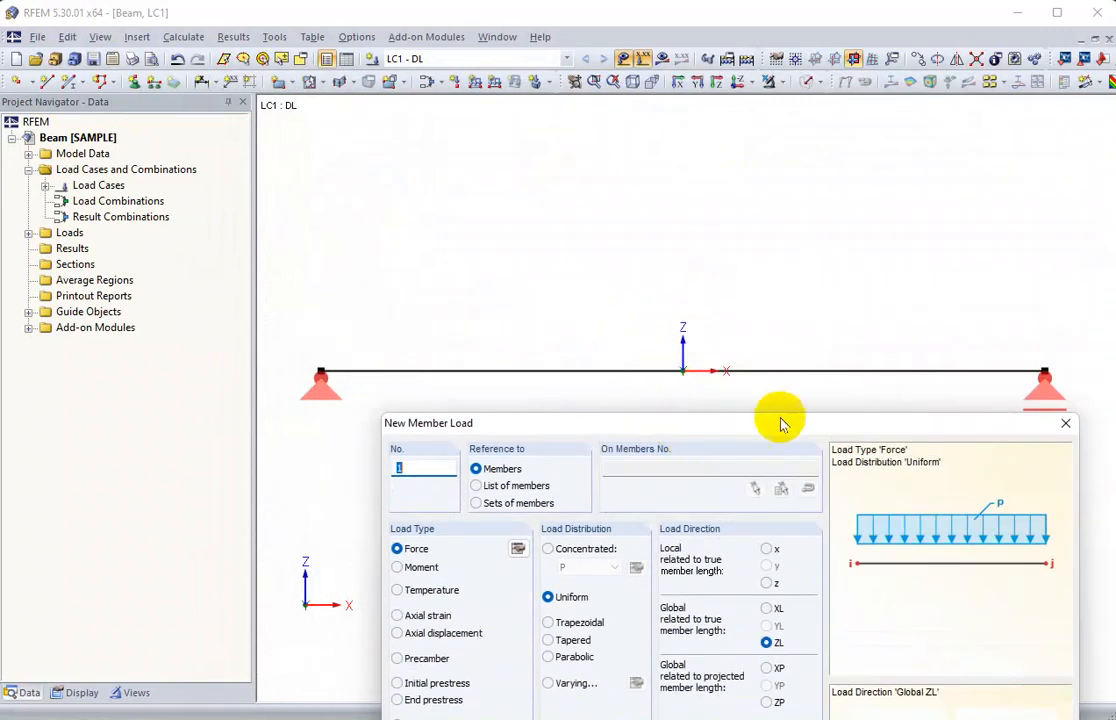
pyautogui.moveTo(777, 420); pyautogui.dragTo(714, 120)
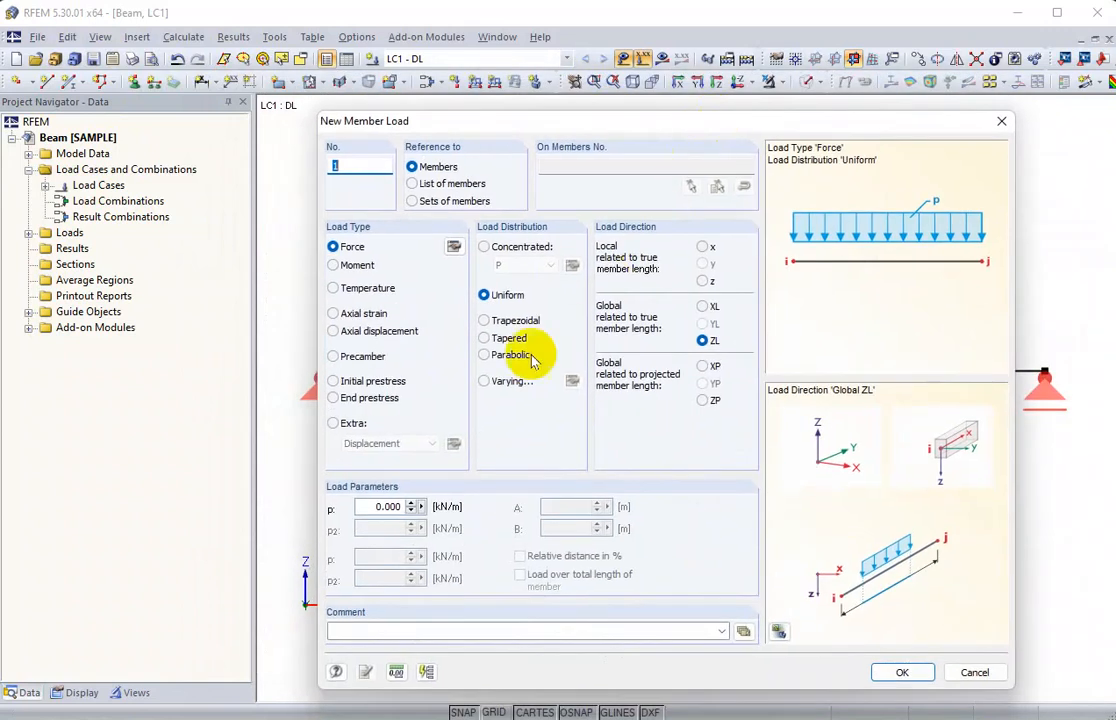
pyautogui.click(485, 321)
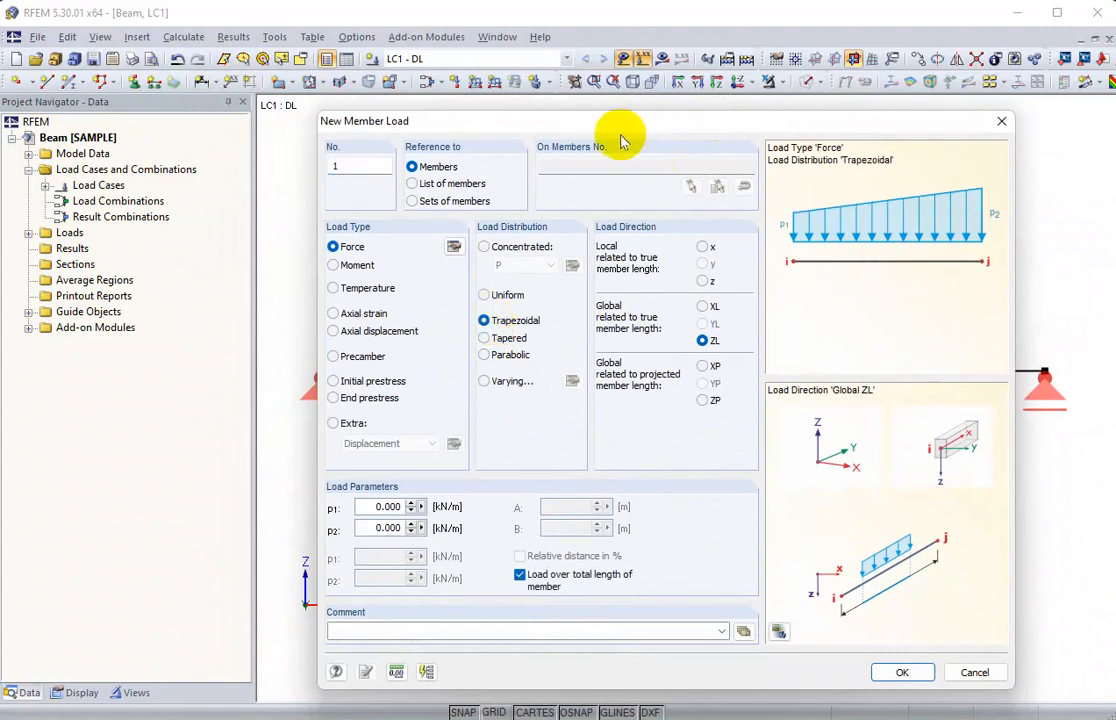
pyautogui.moveTo(620, 122); pyautogui.dragTo(549, 19)
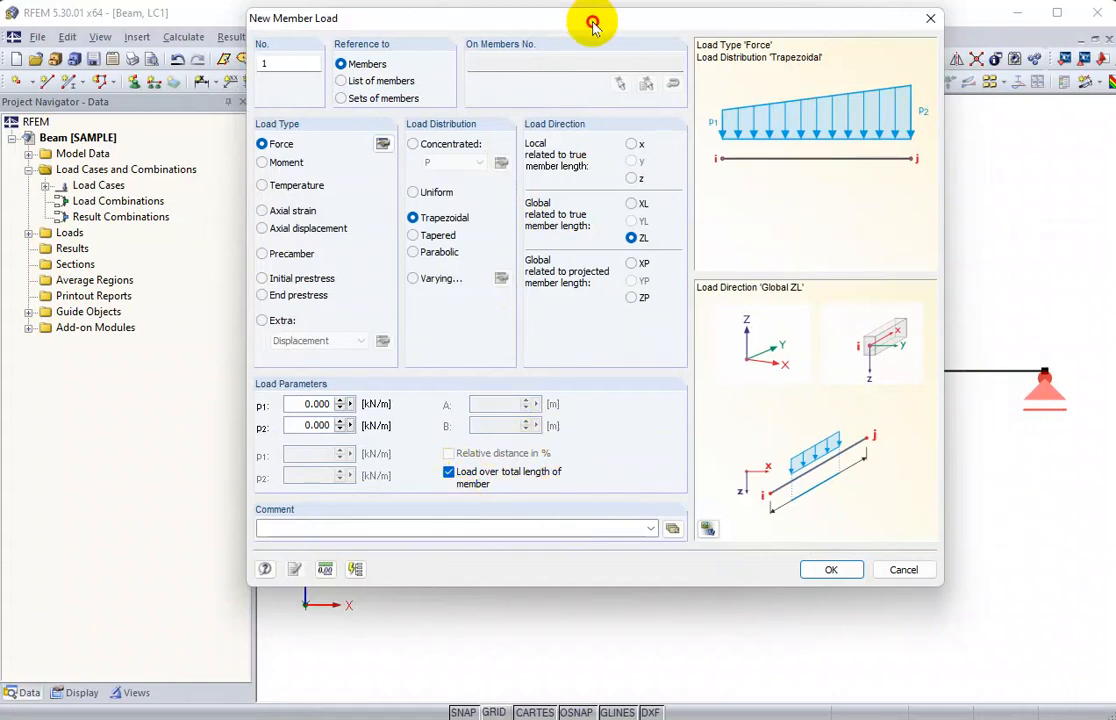
pyautogui.moveTo(592, 22); pyautogui.dragTo(730, 432)
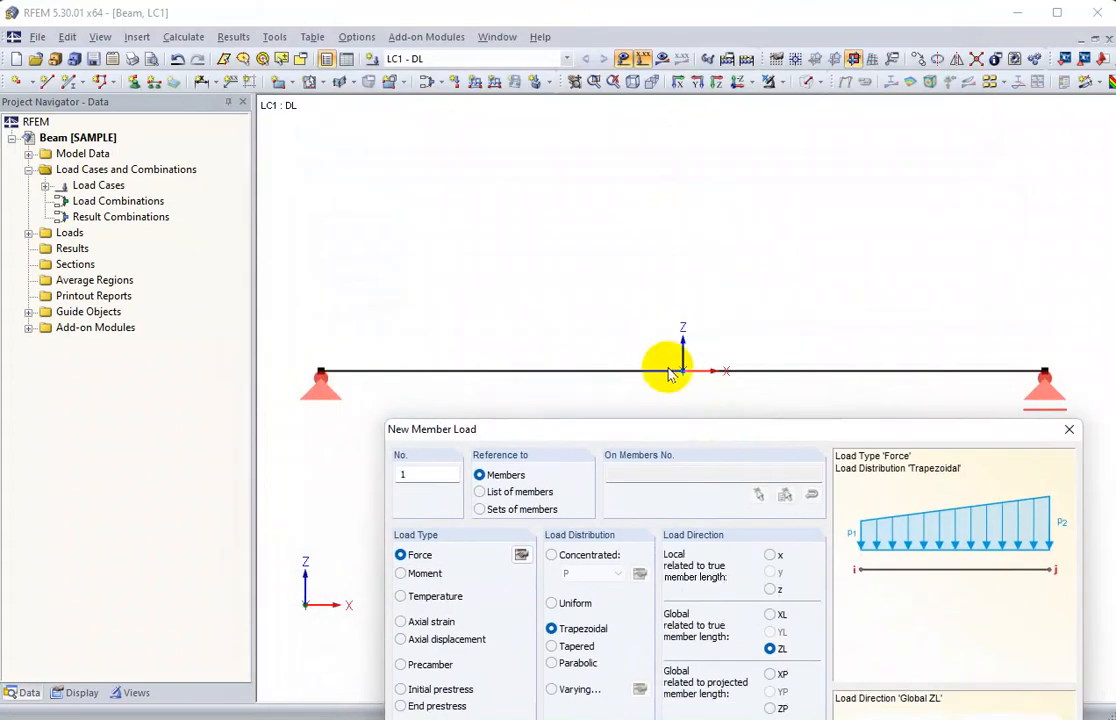
pyautogui.moveTo(822, 432); pyautogui.dragTo(703, 45)
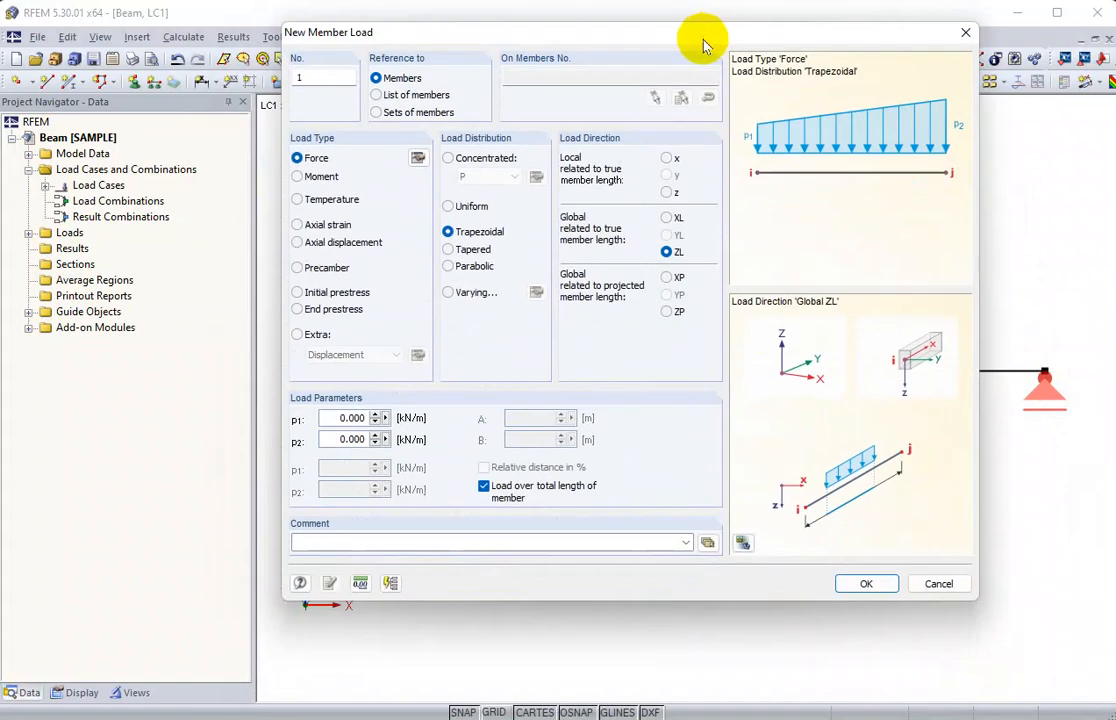
pyautogui.click(484, 487)
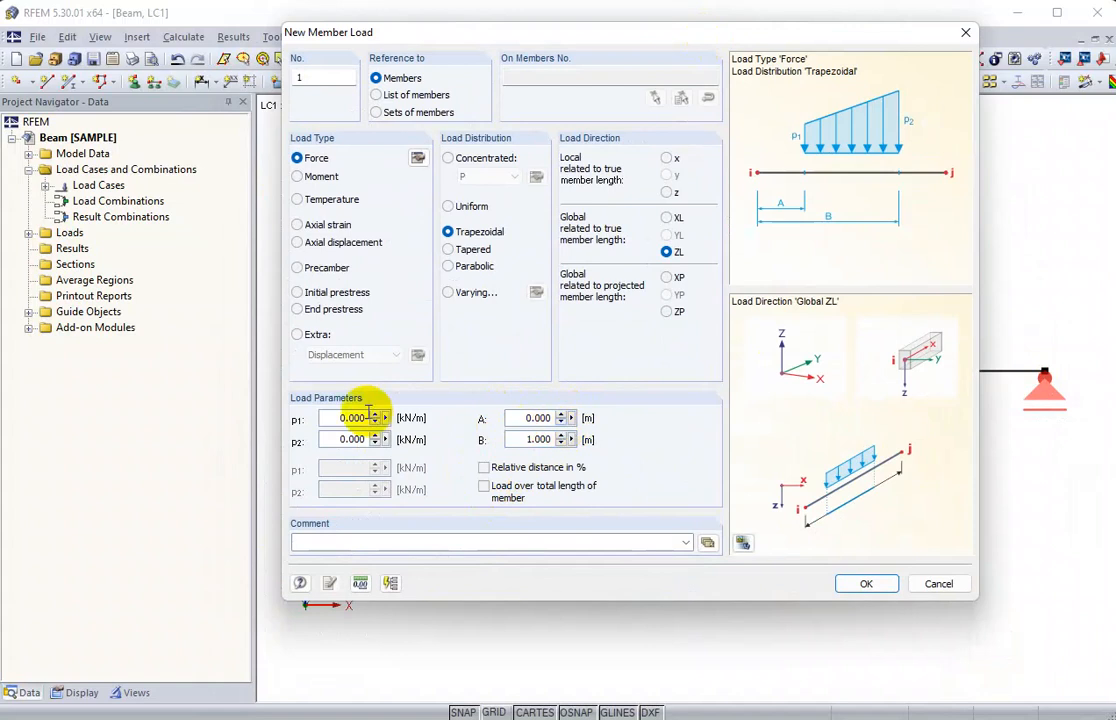
# Step: Set p1 and p2 to -4 kN/m with B at 5 m, and apply the load to the beam
pyautogui.moveTo(322, 418); pyautogui.dragTo(410, 418)
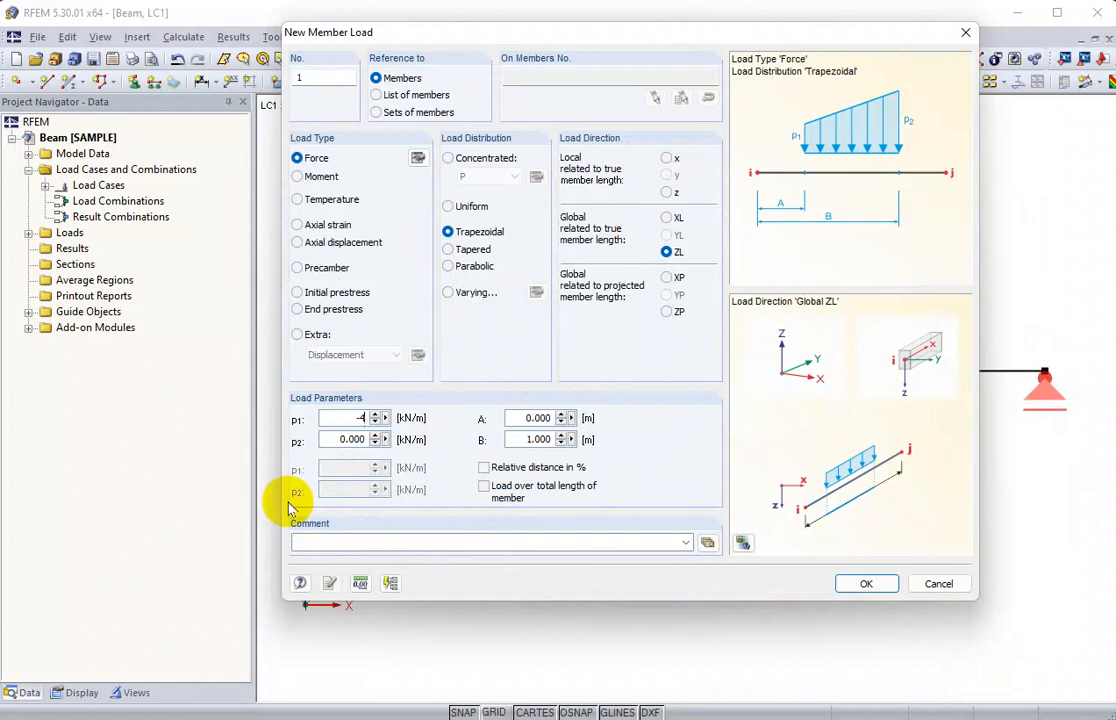
pyautogui.press('Tab')
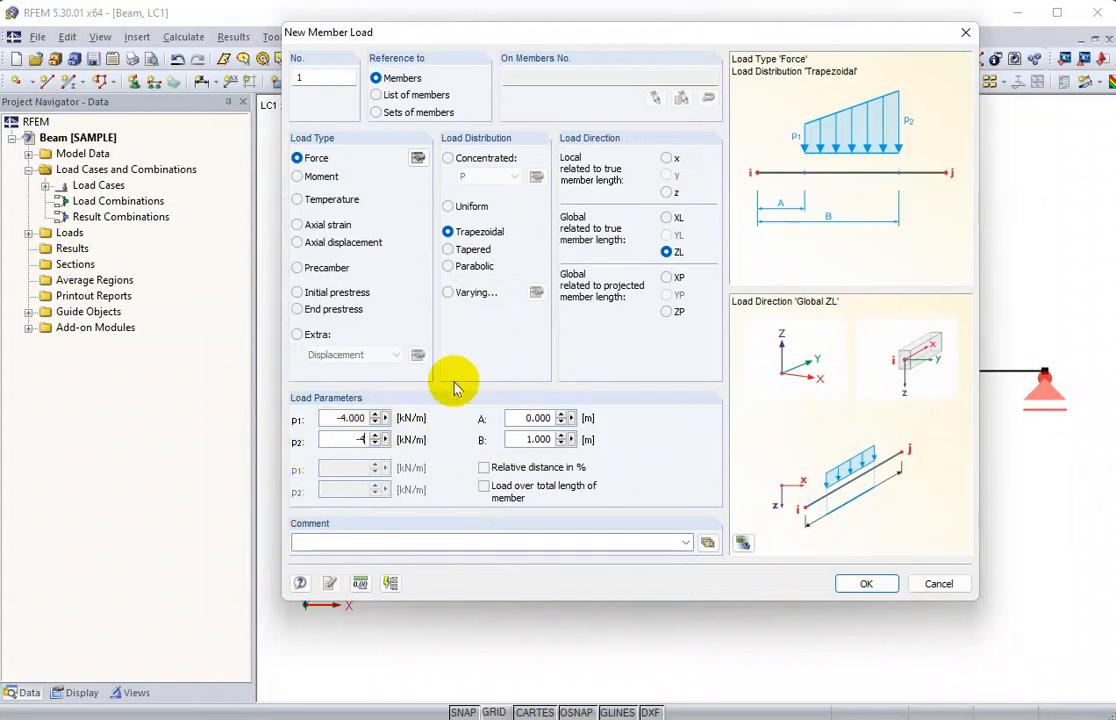
pyautogui.moveTo(521, 438); pyautogui.dragTo(606, 434)
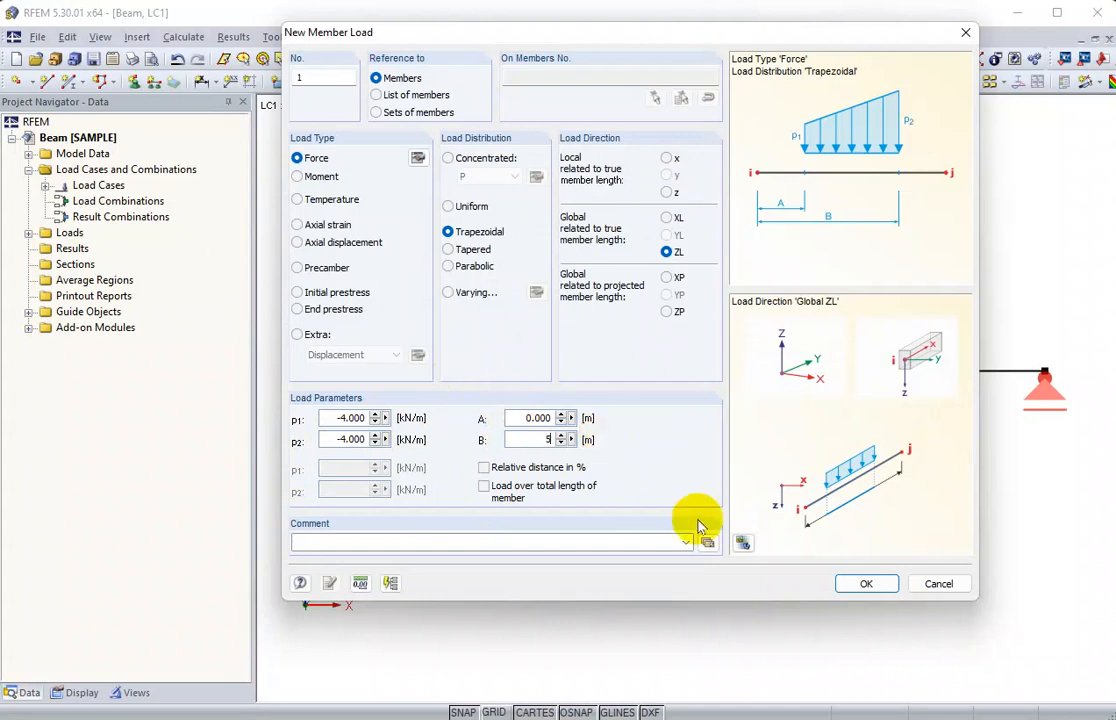
pyautogui.write('5')
pyautogui.click(864, 585)
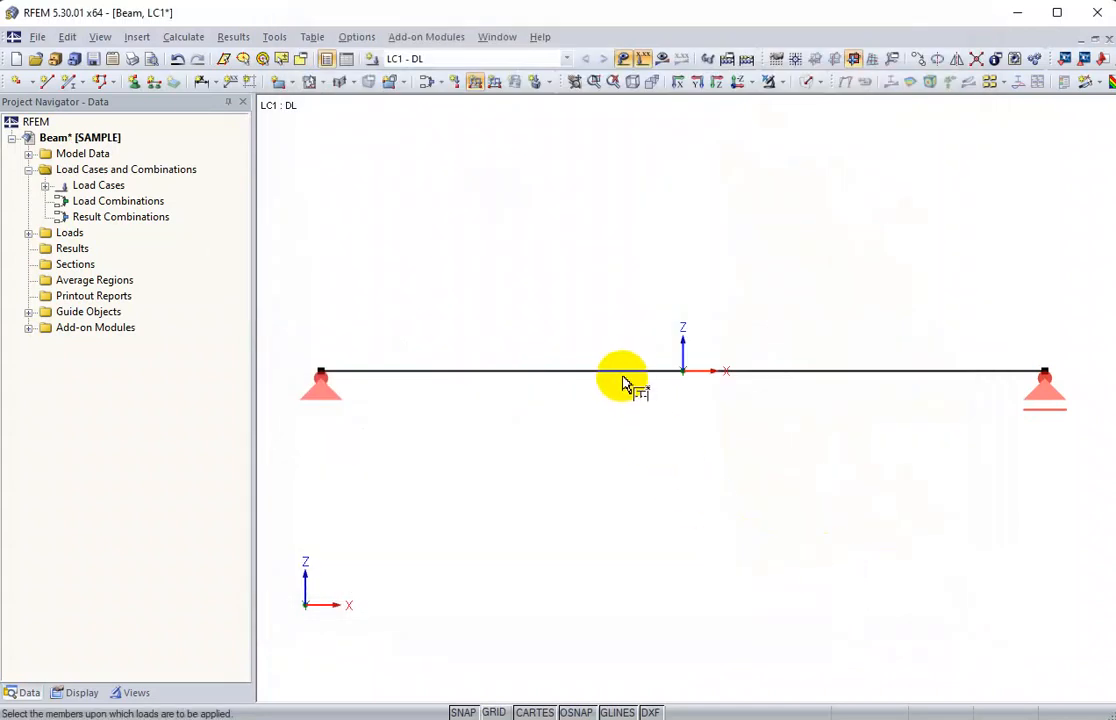
pyautogui.click(621, 373)
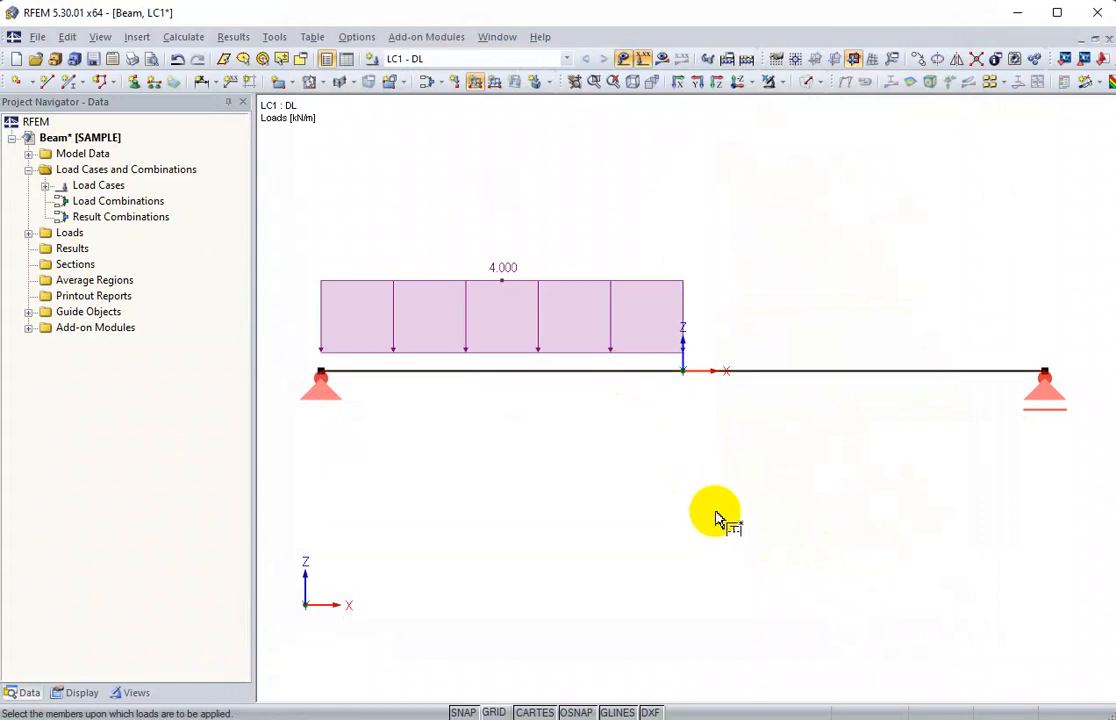
# Step: Add a second trapezoidal member load of -8 kN/m at p1 and p2 on the beam, with A at 5 m and B at 10 m
pyautogui.click(475, 84)
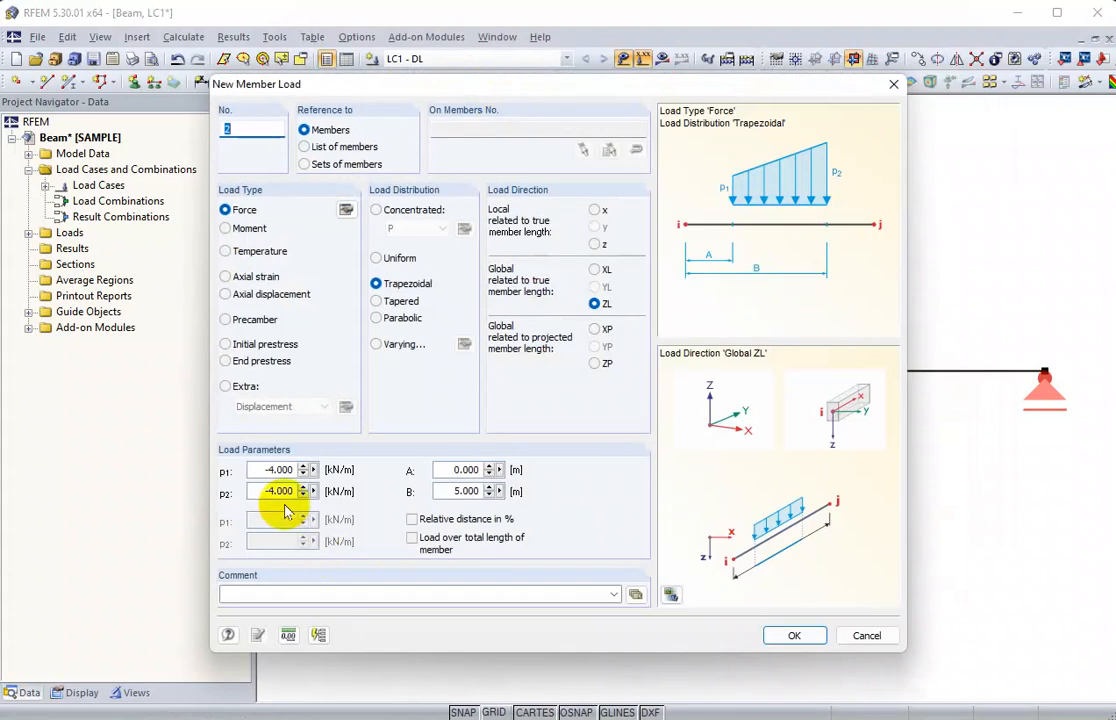
pyautogui.moveTo(254, 475); pyautogui.dragTo(348, 467)
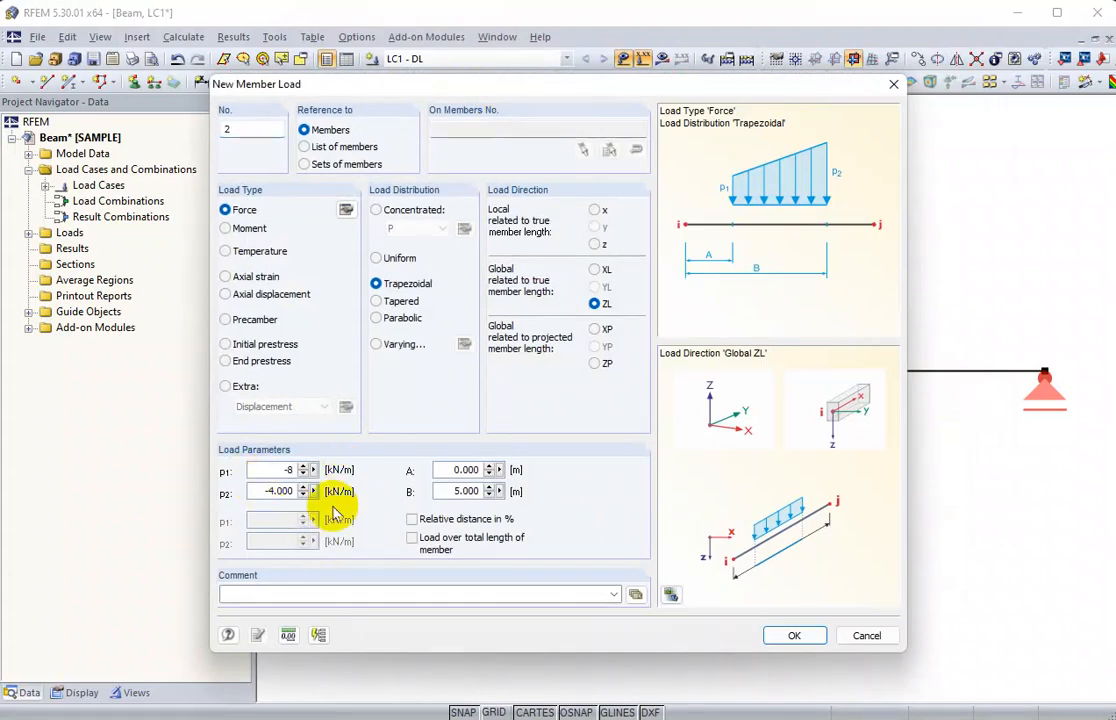
pyautogui.moveTo(256, 491); pyautogui.dragTo(338, 500)
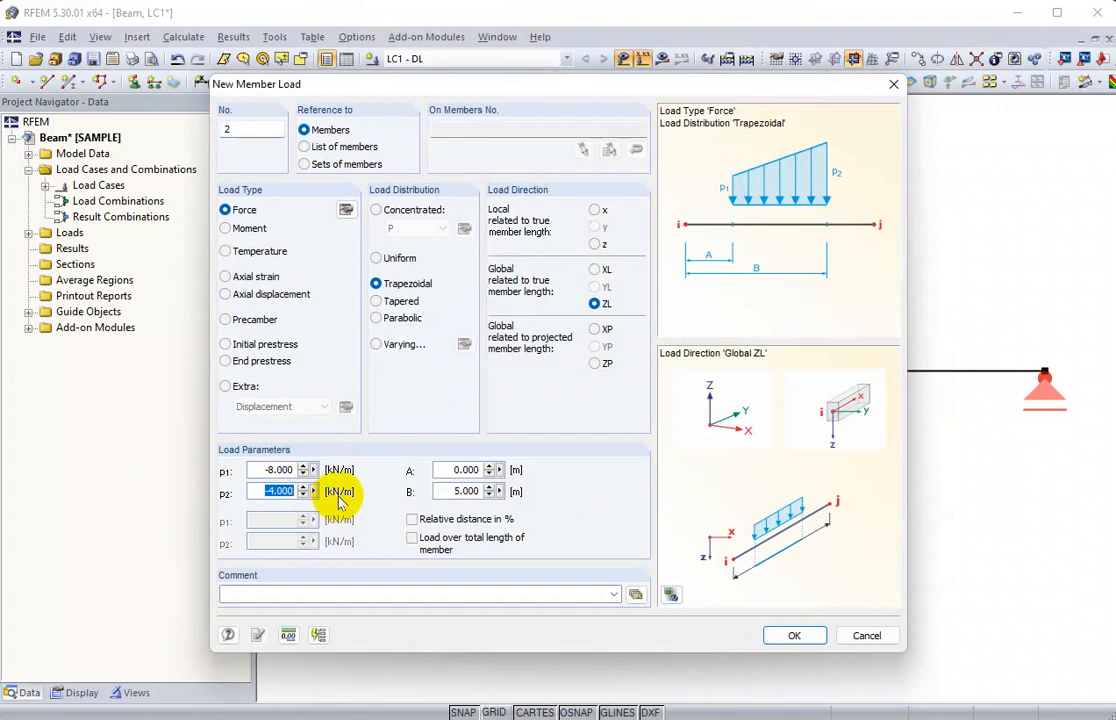
pyautogui.write('-8')
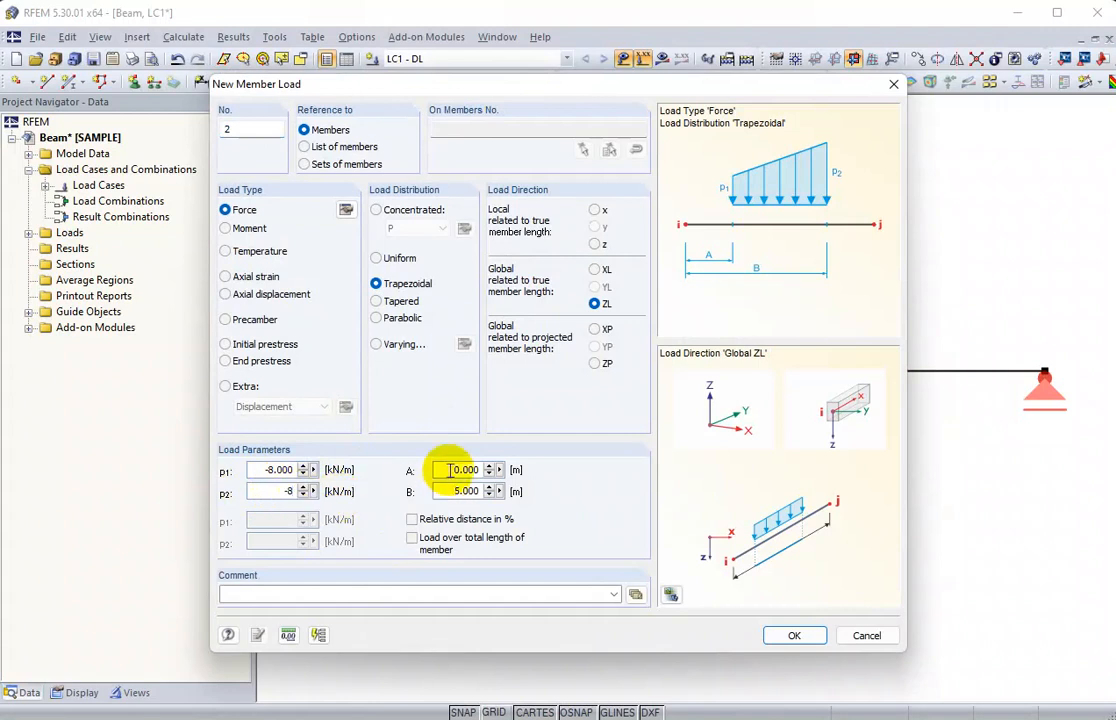
pyautogui.moveTo(438, 470); pyautogui.dragTo(521, 479)
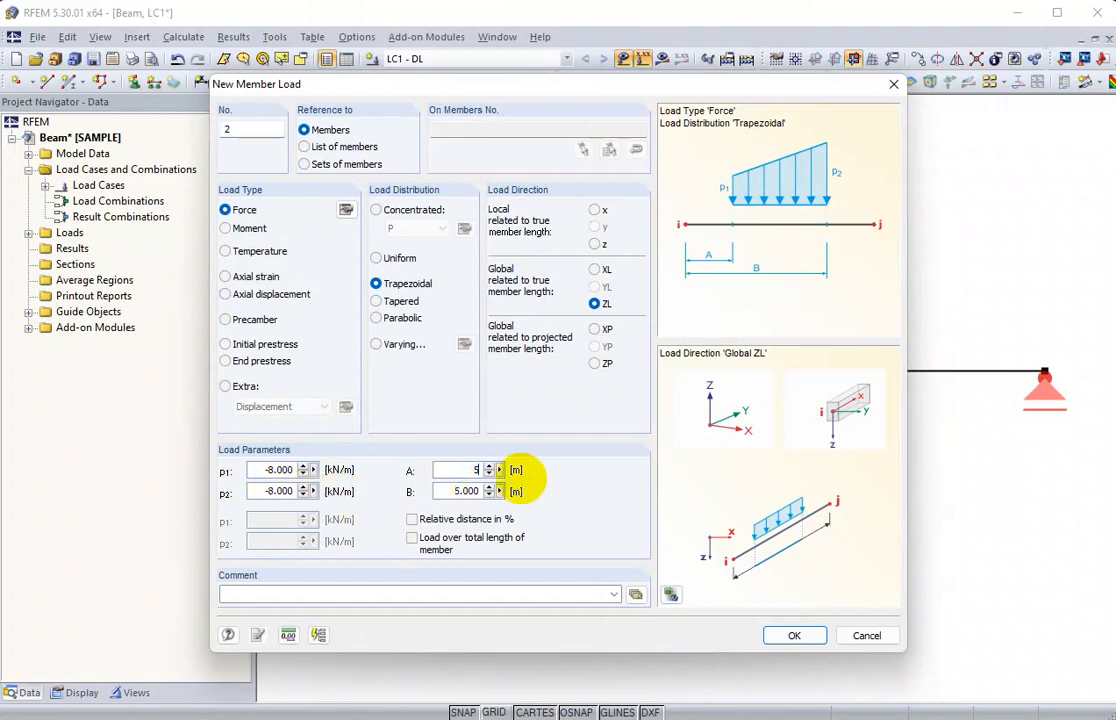
pyautogui.write('5')
pyautogui.moveTo(441, 491); pyautogui.dragTo(548, 500)
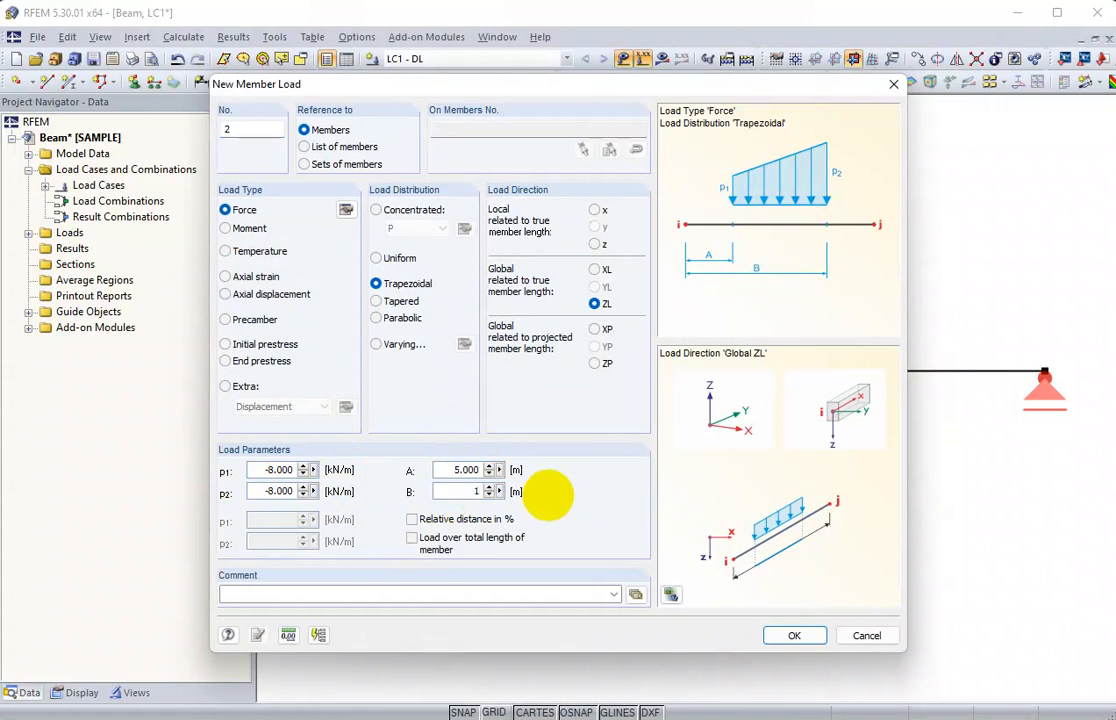
pyautogui.write('10')
pyautogui.click(794, 635)
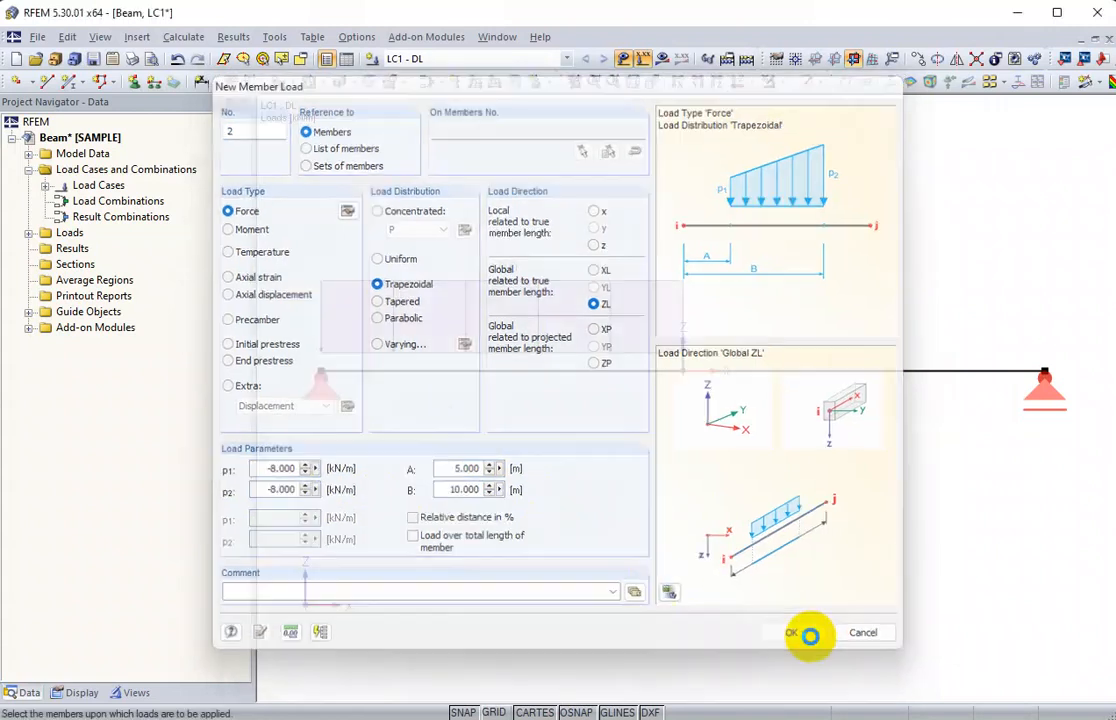
pyautogui.click(807, 372)
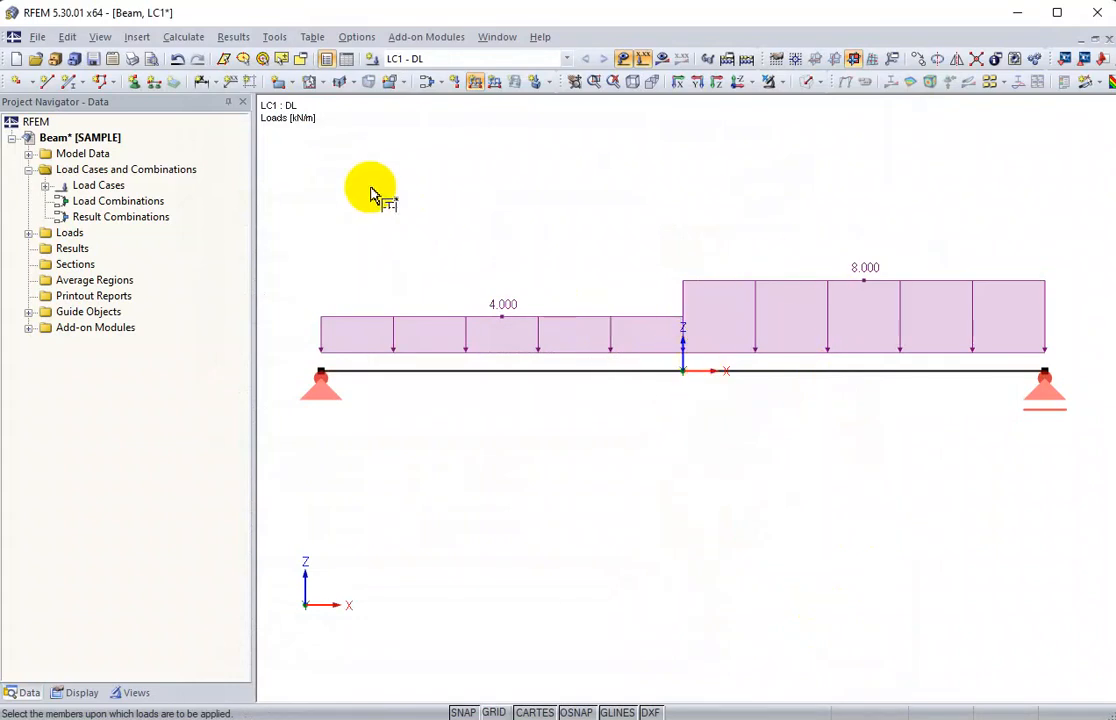
# Step: End the member load placement and save the model
pyautogui.press('Escape')
pyautogui.click(94, 60)
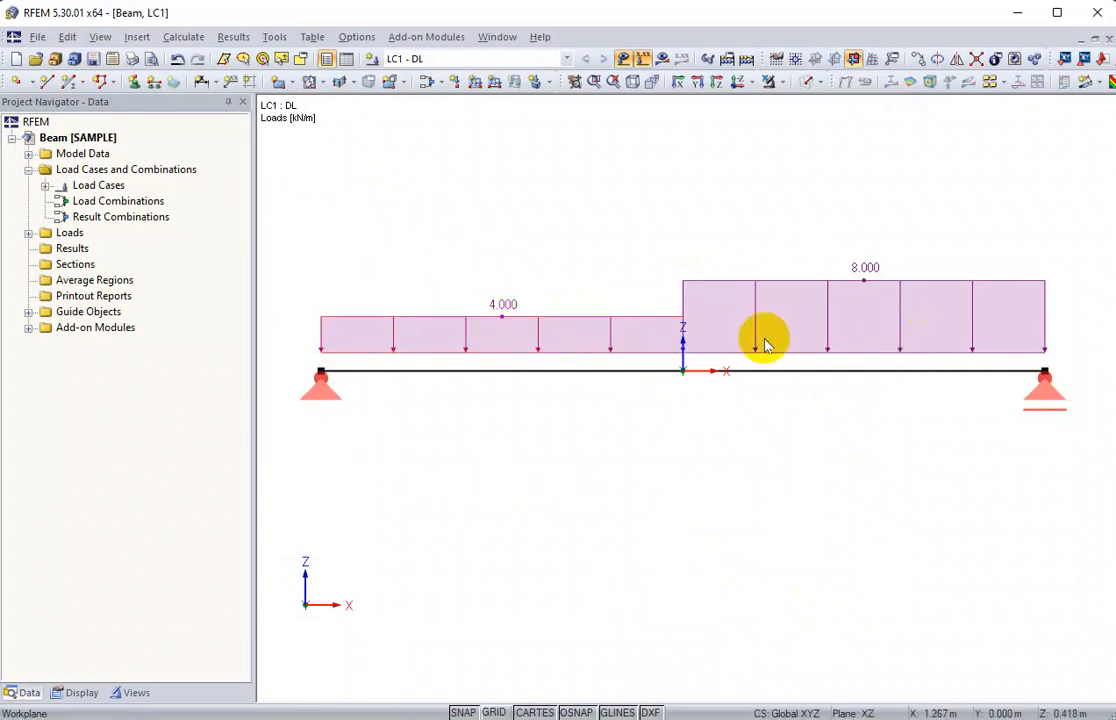
pyautogui.click(94, 61)
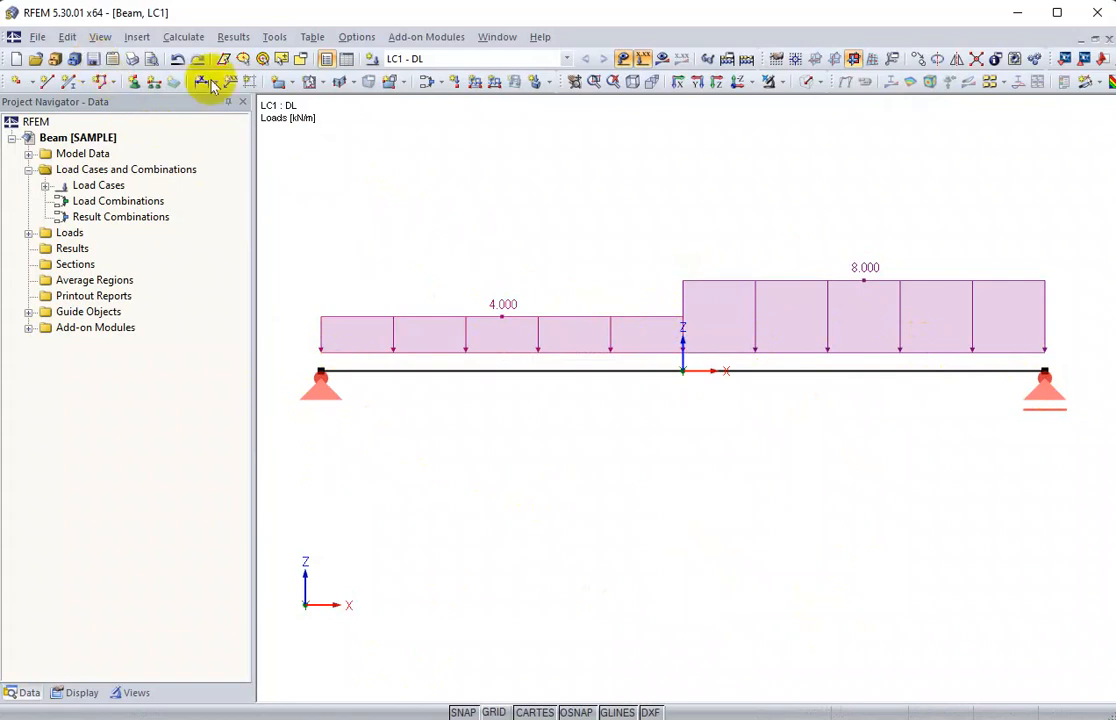
# Step: Calculate the DL load case and show the whole beam's global deformation u with a narrower navigator
pyautogui.click(747, 61)
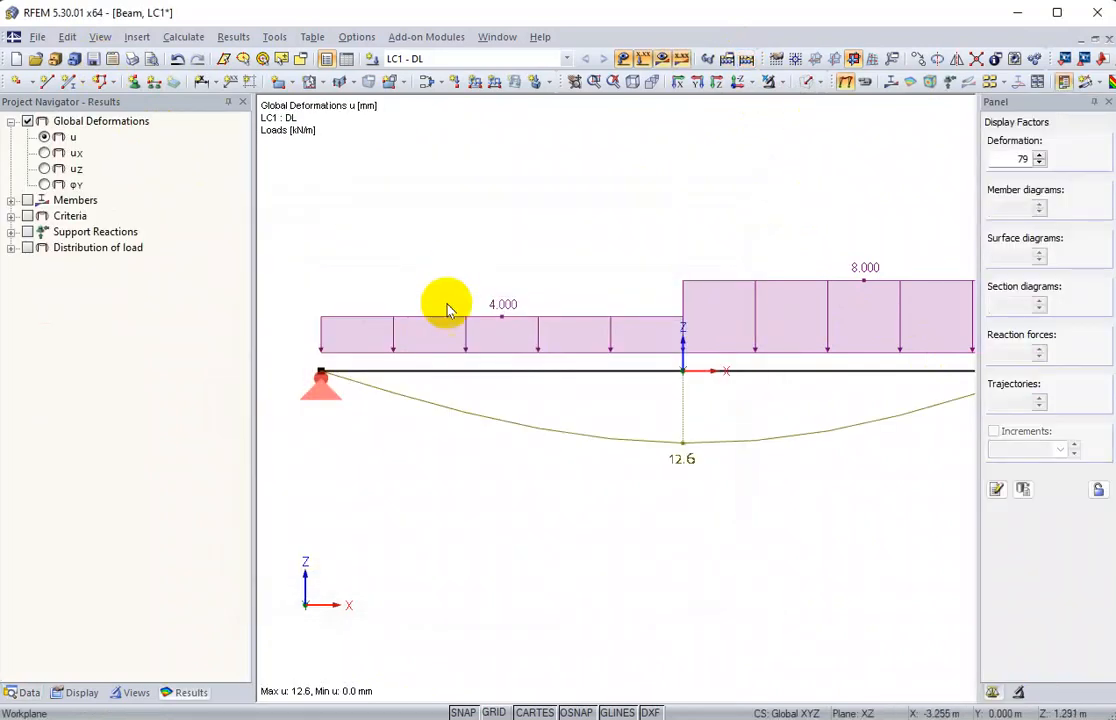
pyautogui.scroll(-1, 513, 371)
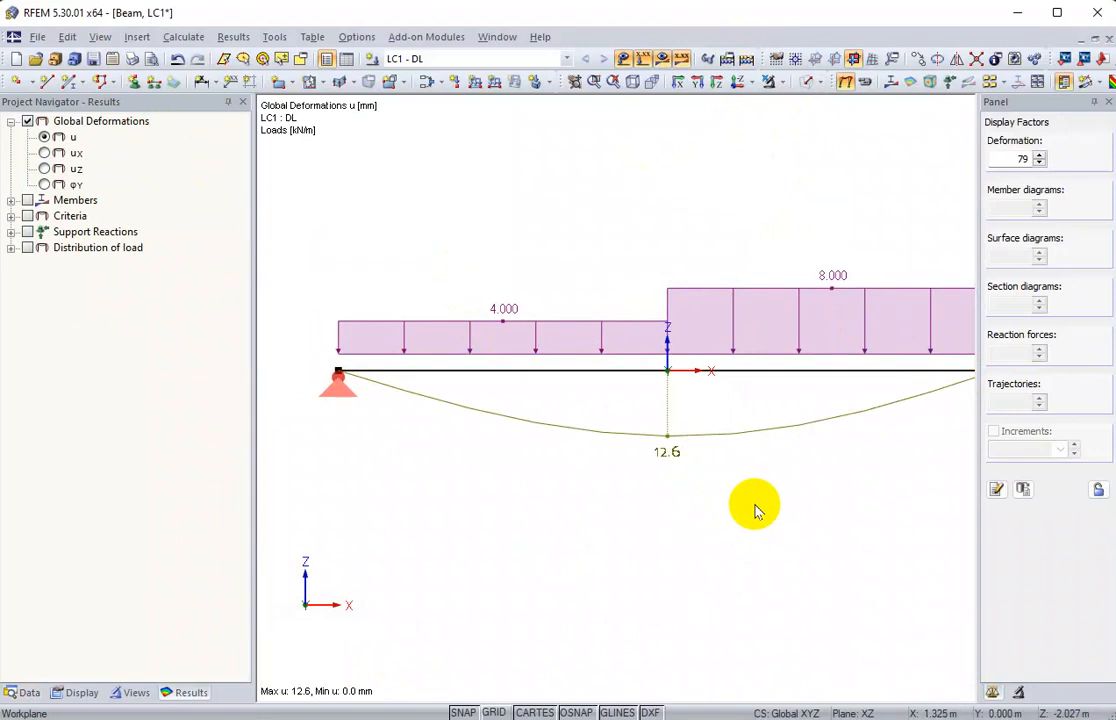
pyautogui.moveTo(755, 508); pyautogui.dragTo(689, 502, button='middle')
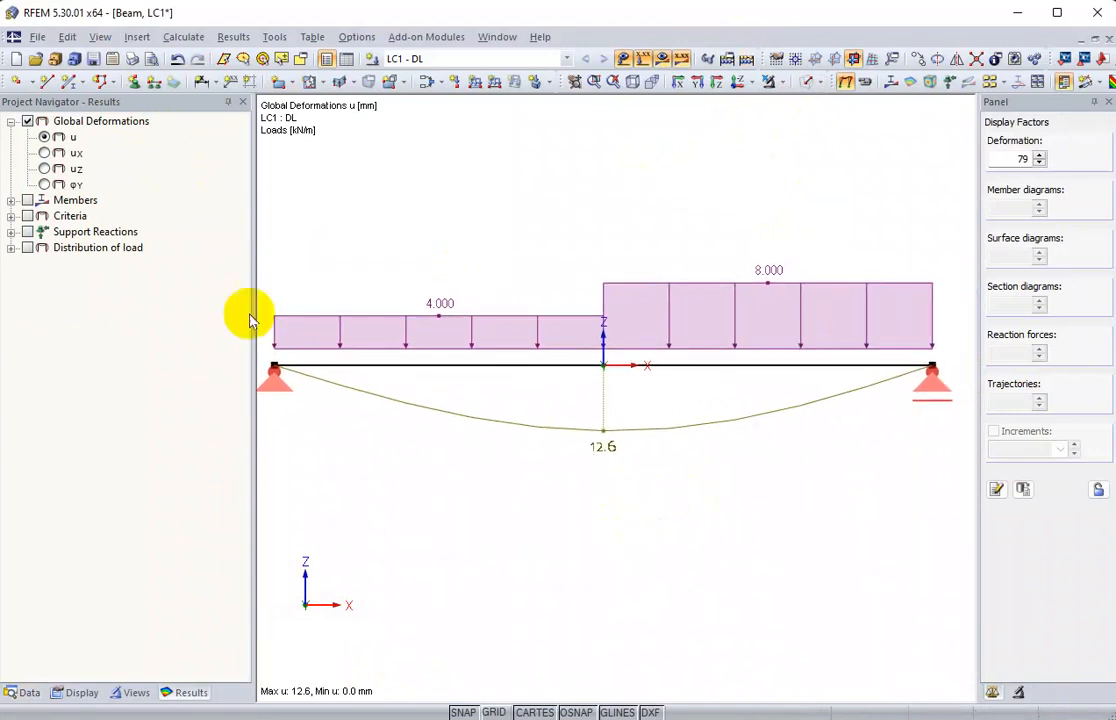
pyautogui.moveTo(254, 310); pyautogui.dragTo(187, 300)
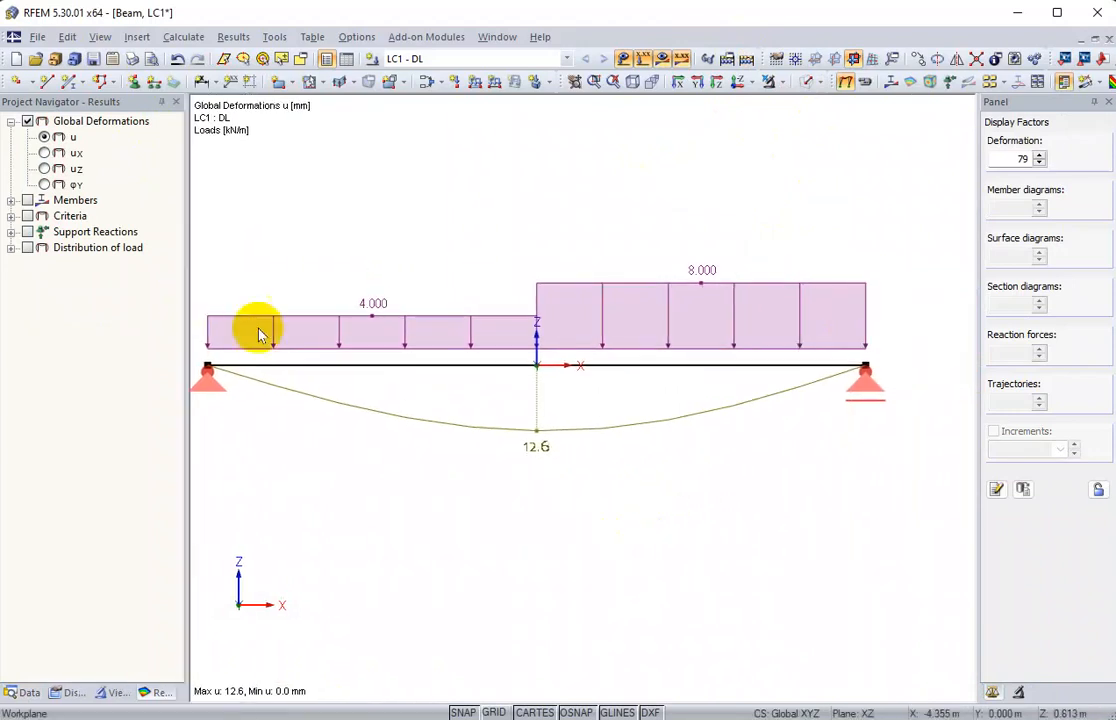
pyautogui.moveTo(521, 481); pyautogui.dragTo(582, 472, button='middle')
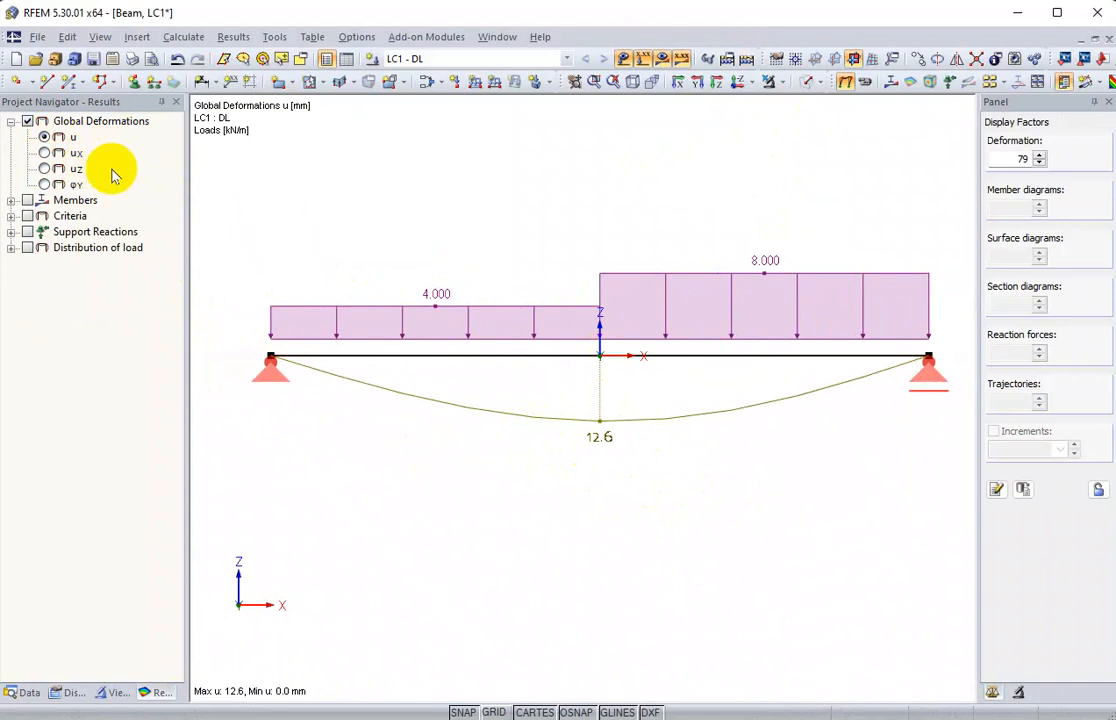
# Step: Try larger display factors for the deformation diagram and return the factor to 79
pyautogui.click(1040, 155)
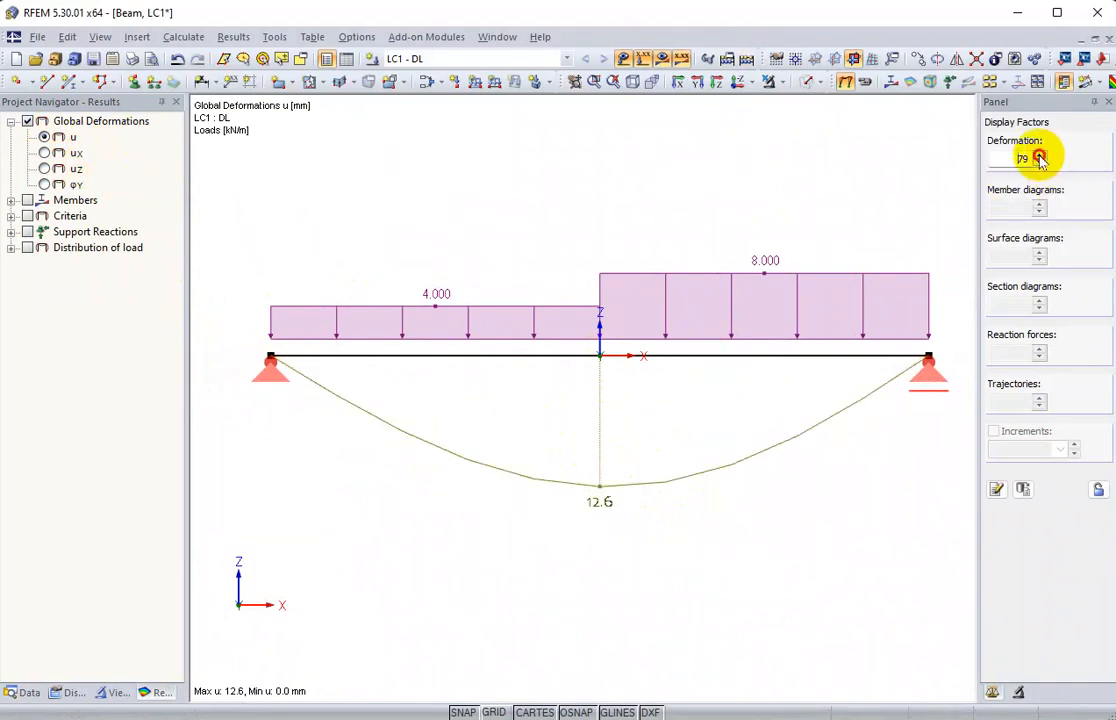
pyautogui.click(1040, 164)
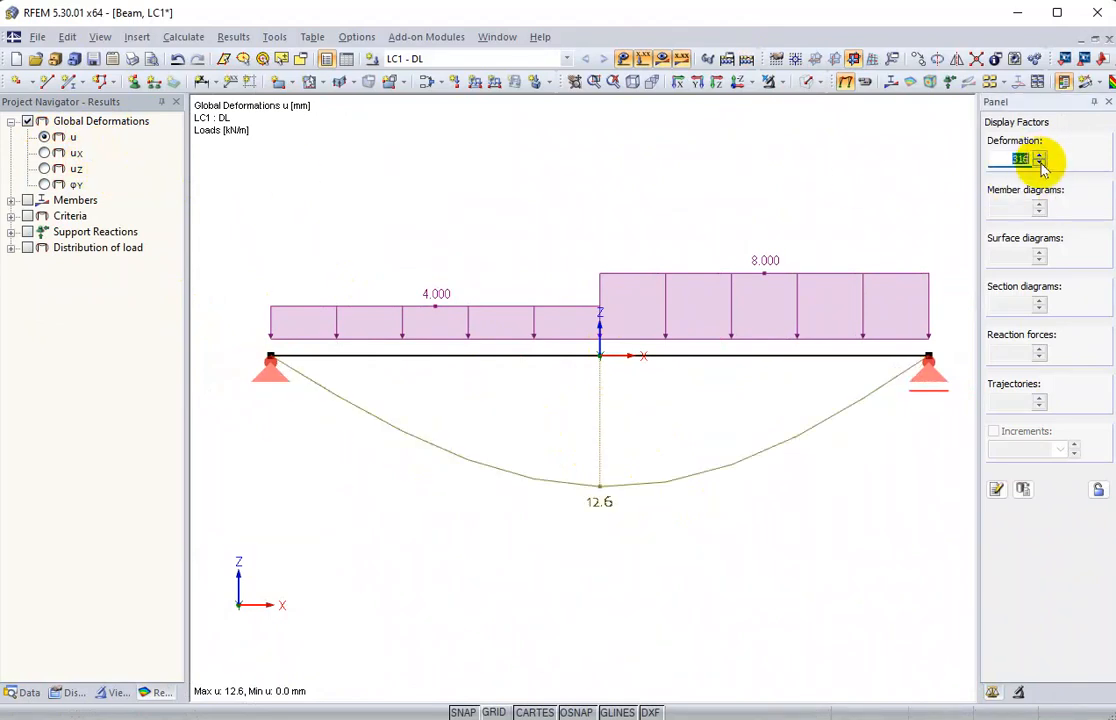
pyautogui.click(1040, 164)
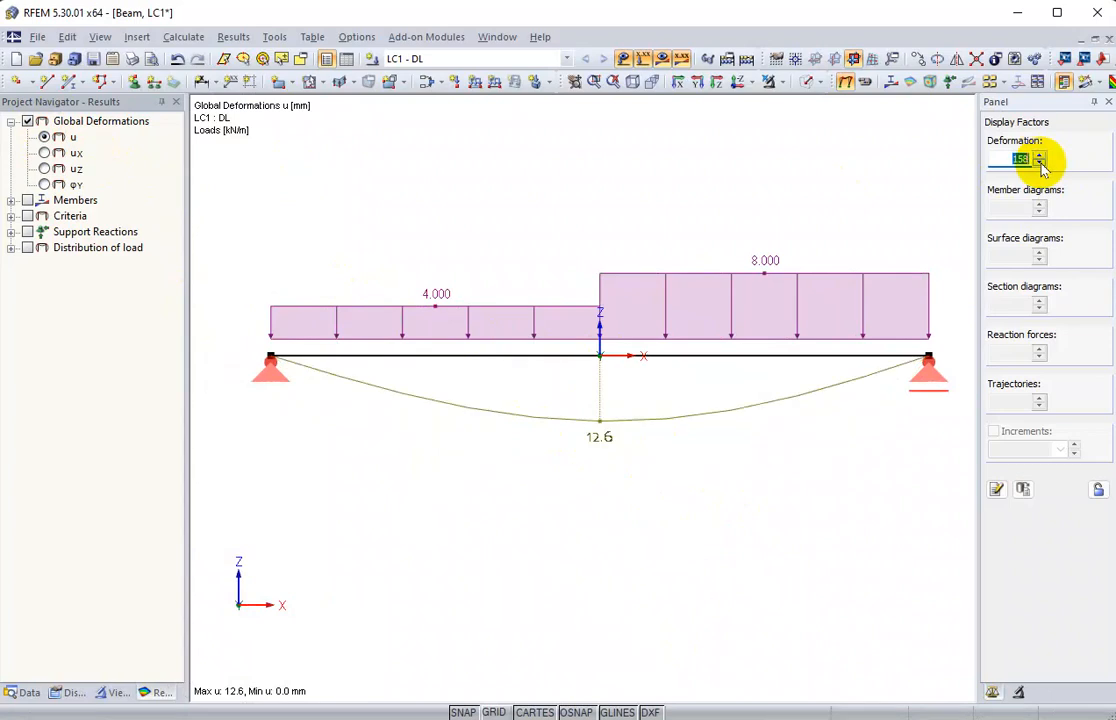
pyautogui.click(1040, 156)
pyautogui.click(1040, 164)
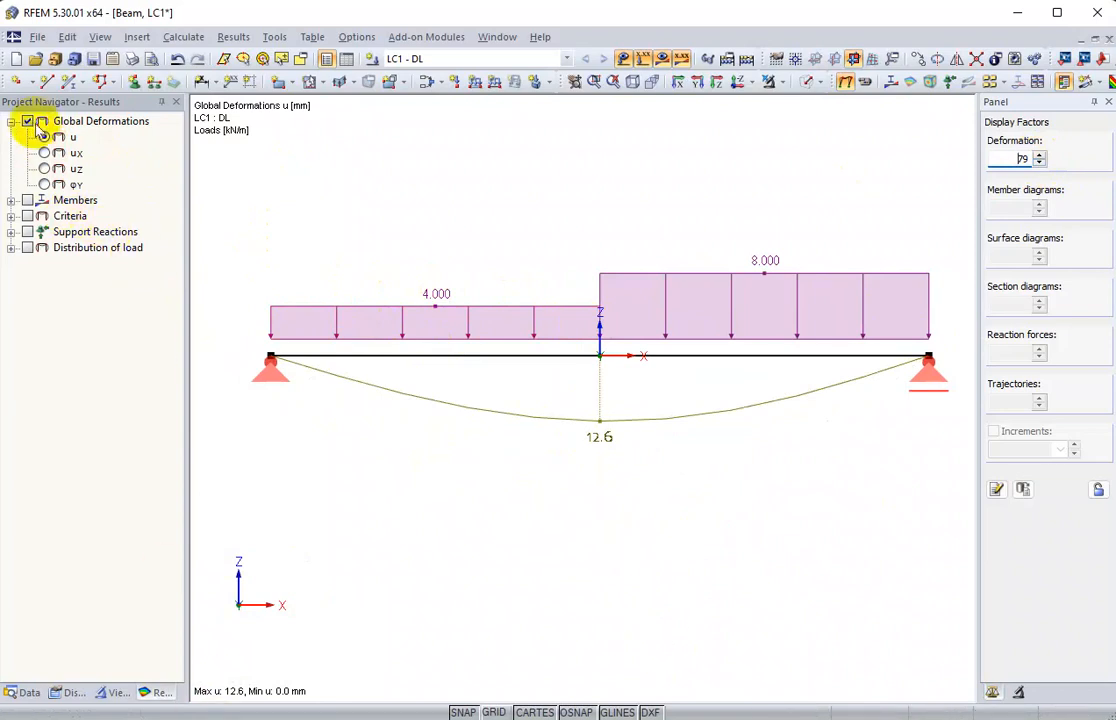
# Step: Expand the member result options and turn off the global deformations display
pyautogui.click(10, 203)
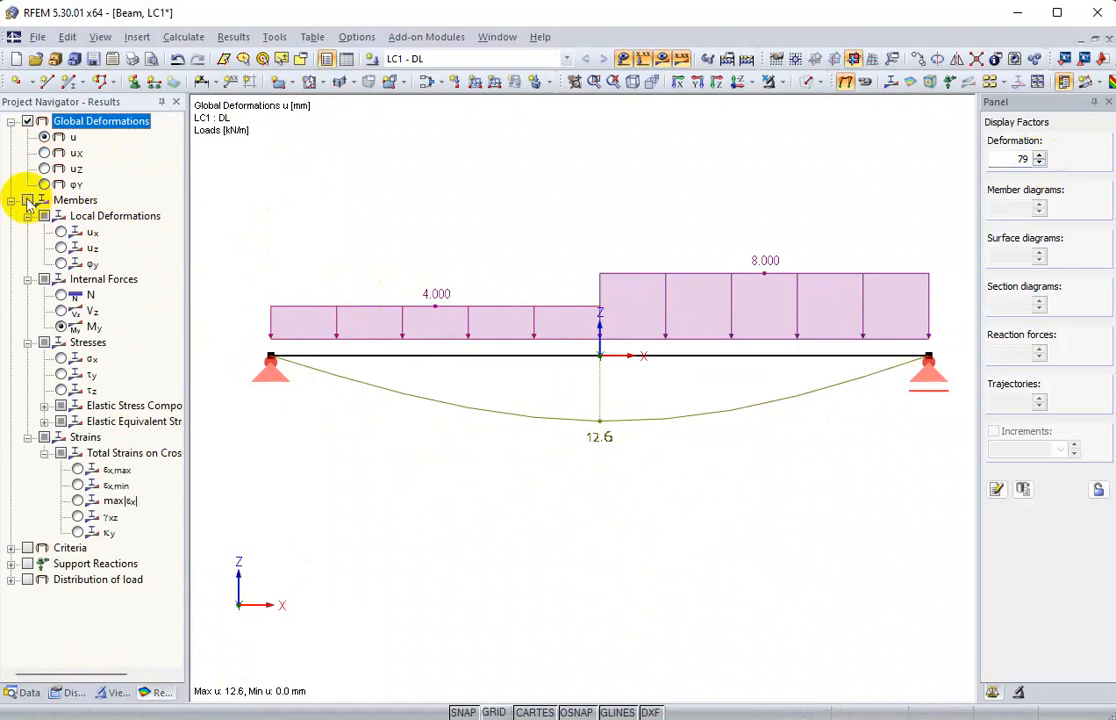
pyautogui.click(28, 121)
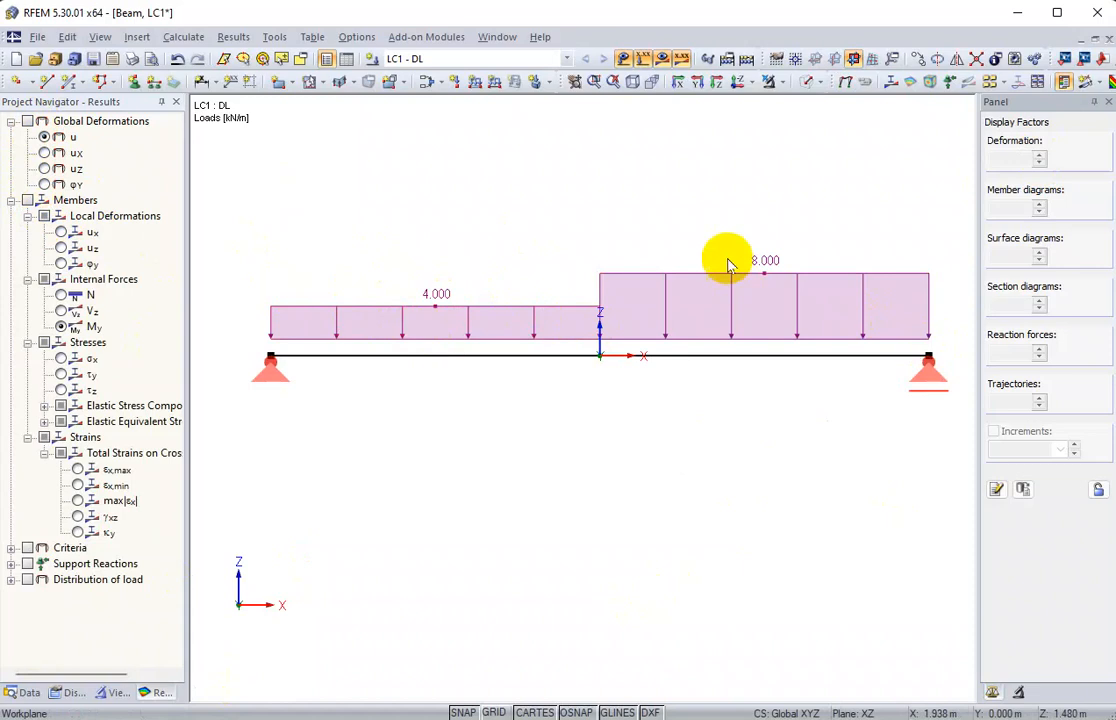
# Step: Hide the loads and display the beam's bending moment My with a member diagram factor of 1.5
pyautogui.click(623, 60)
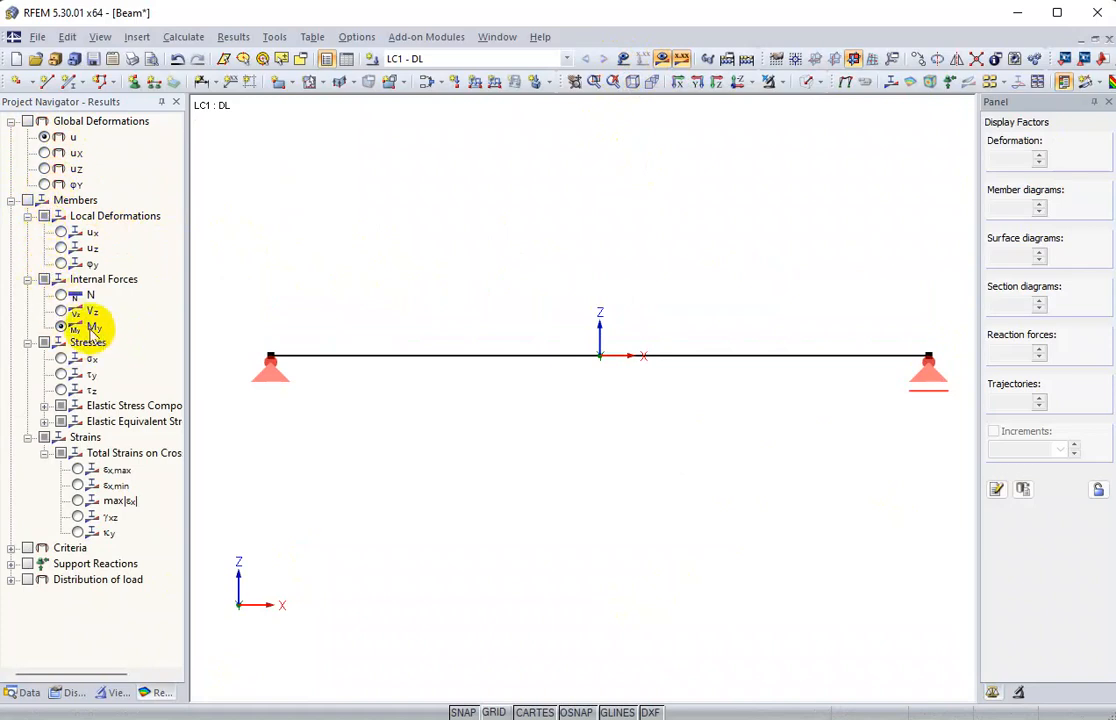
pyautogui.click(35, 201)
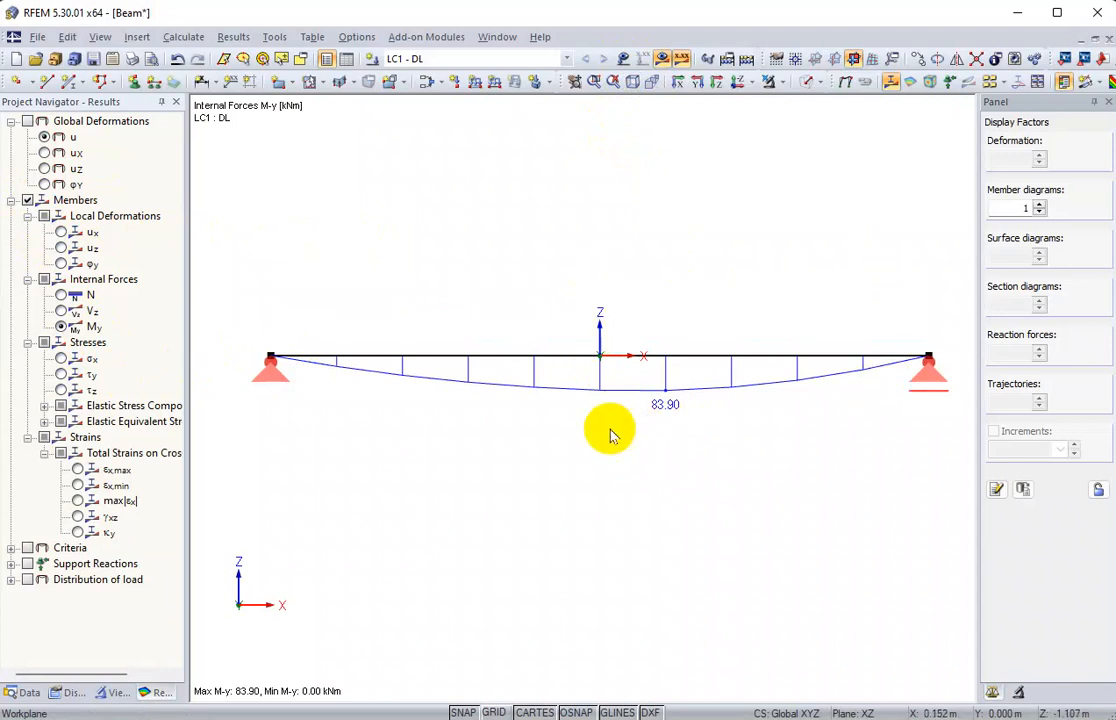
pyautogui.click(1040, 204)
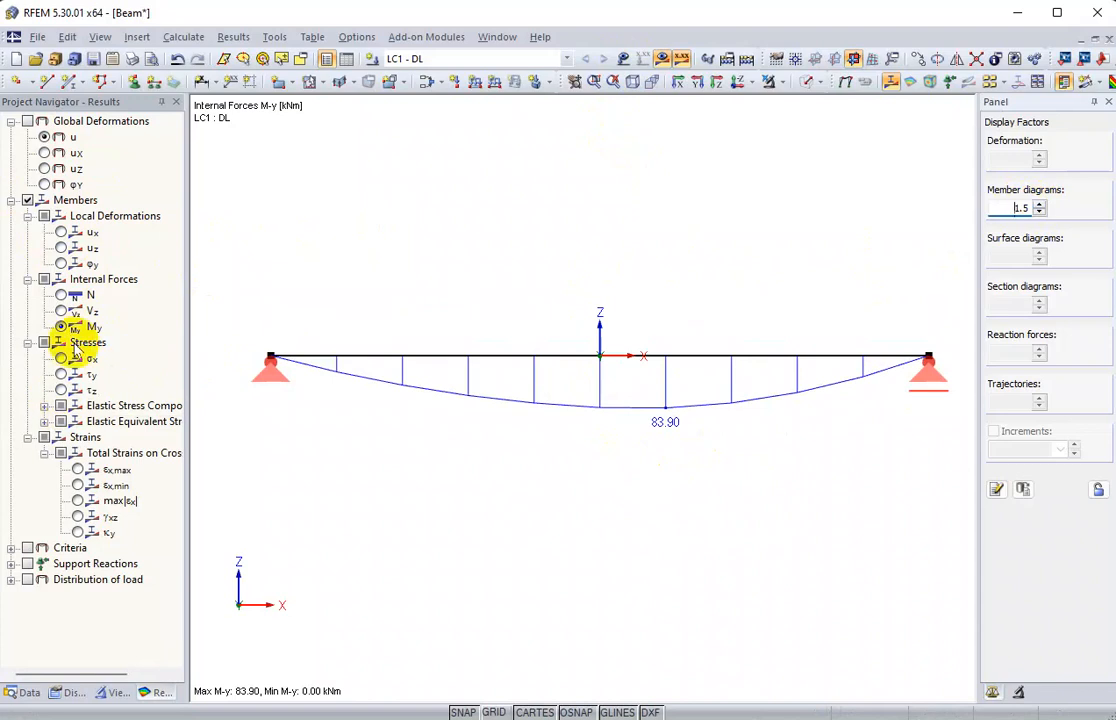
# Step: Switch the member diagram to shear force Vz and display the nodal support reactions along with it
pyautogui.click(61, 311)
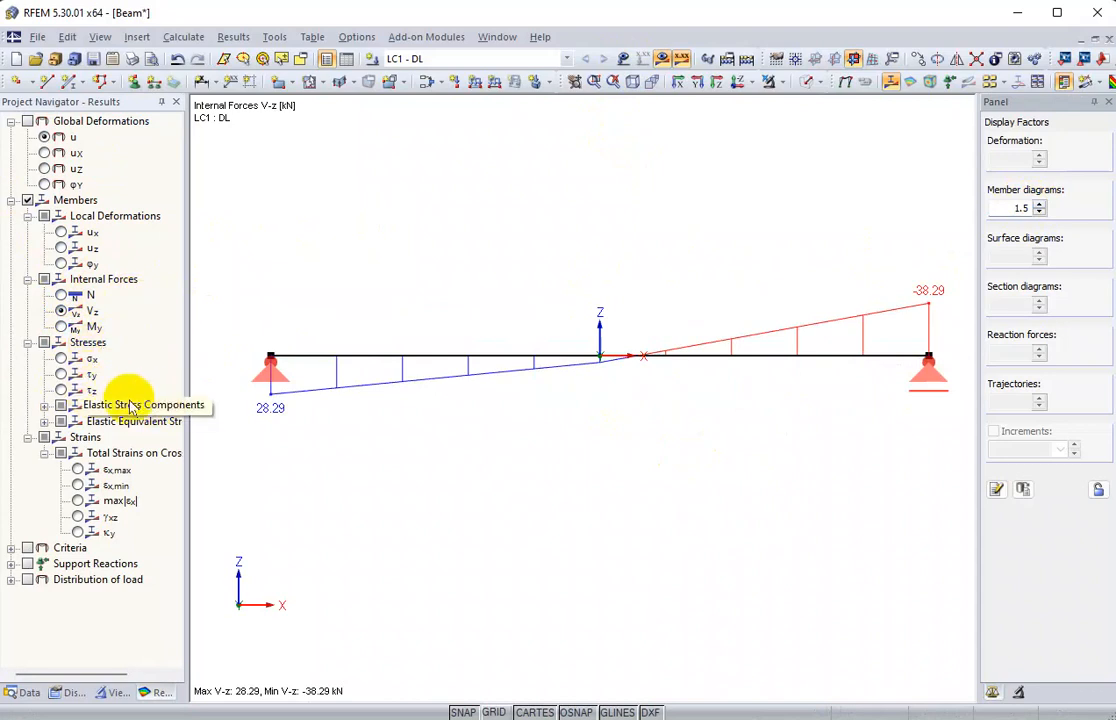
pyautogui.click(11, 564)
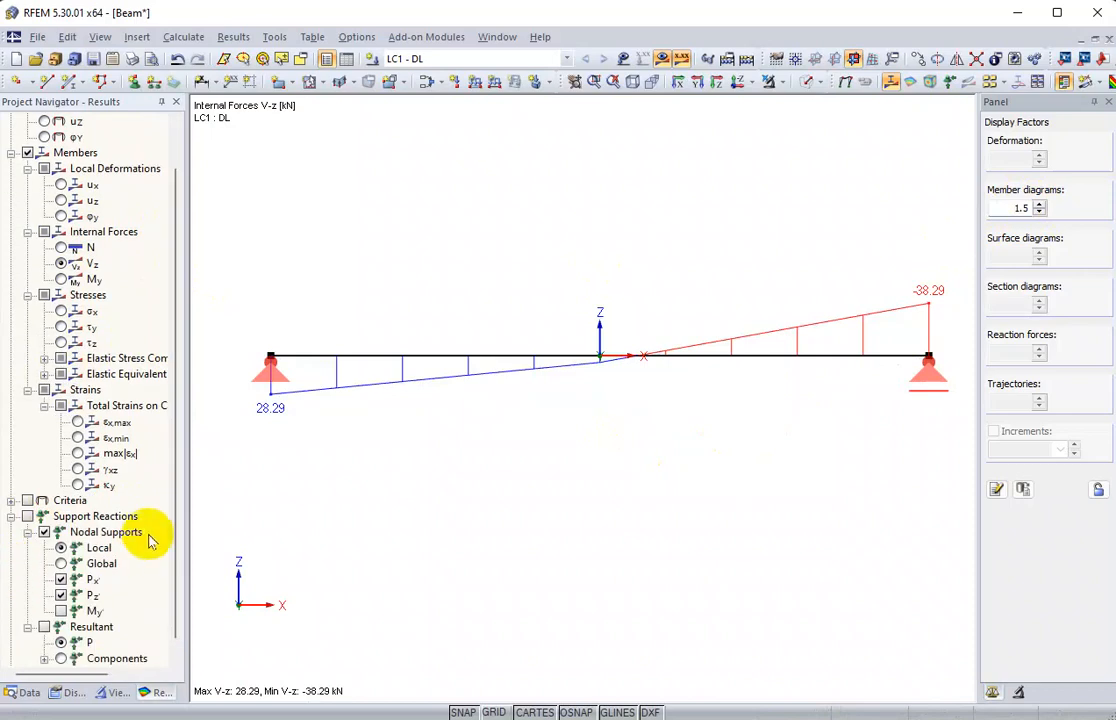
pyautogui.click(27, 500)
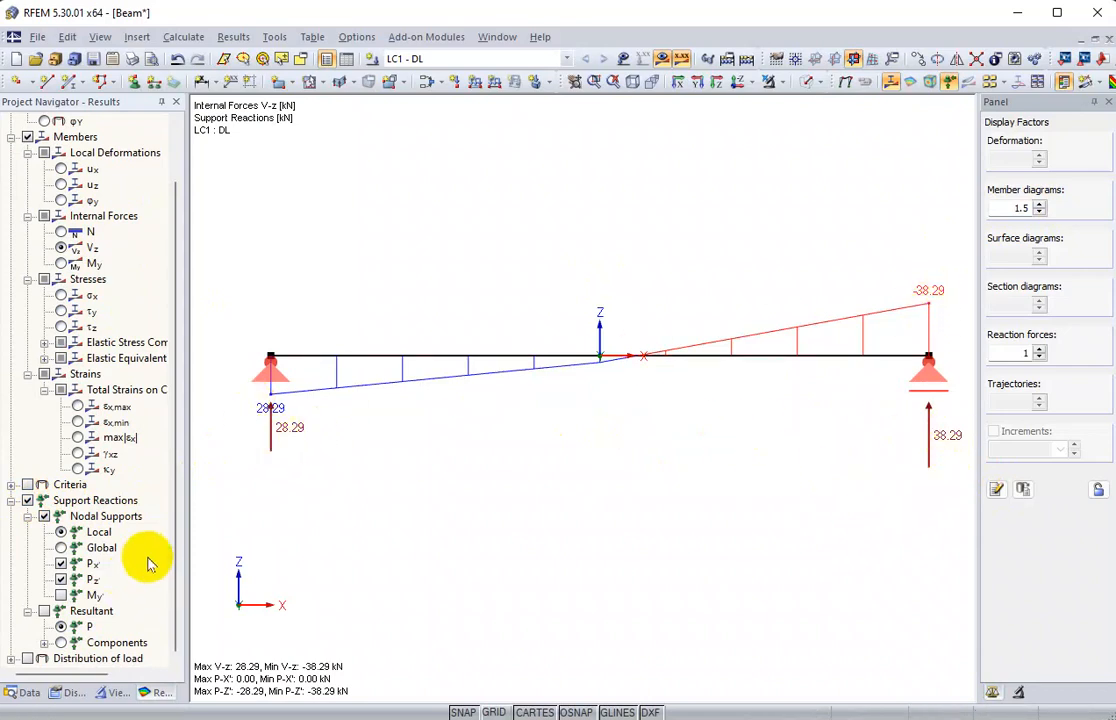
pyautogui.scroll(2, 147, 561)
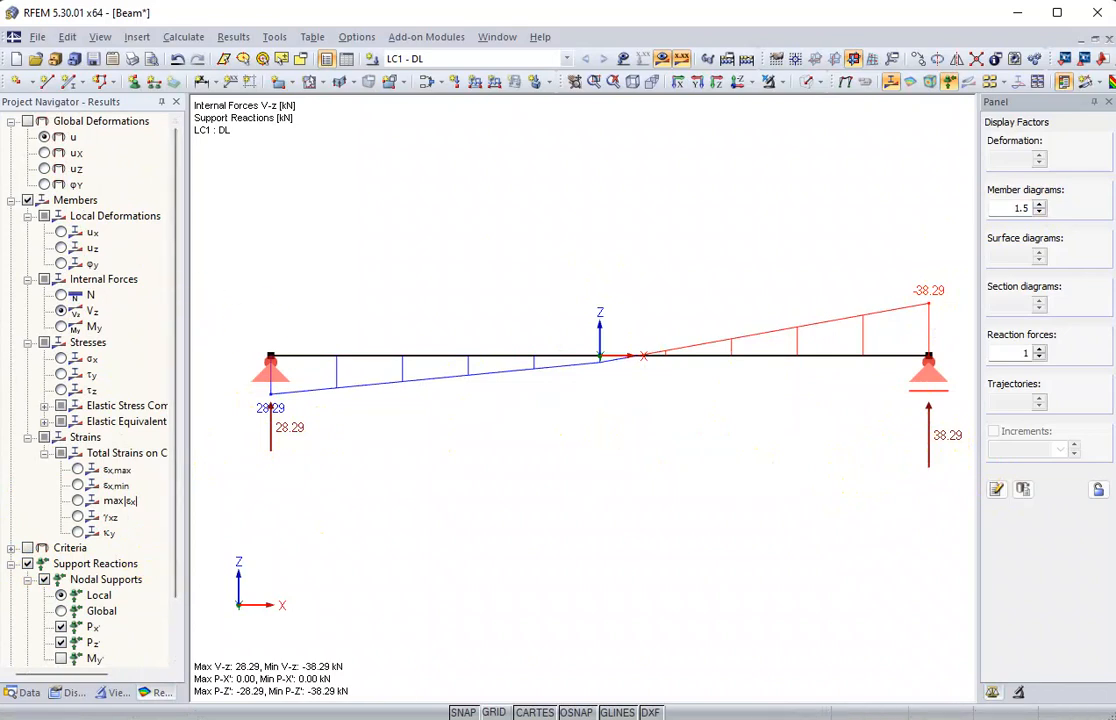
# Step: Compare the reactions, moment, shear and deflection with the E01 example in My Notes Keeper, and return to RFEM
pyautogui.hotkey('alt', 'Tab')
pyautogui.scroll(-5, 762, 445)
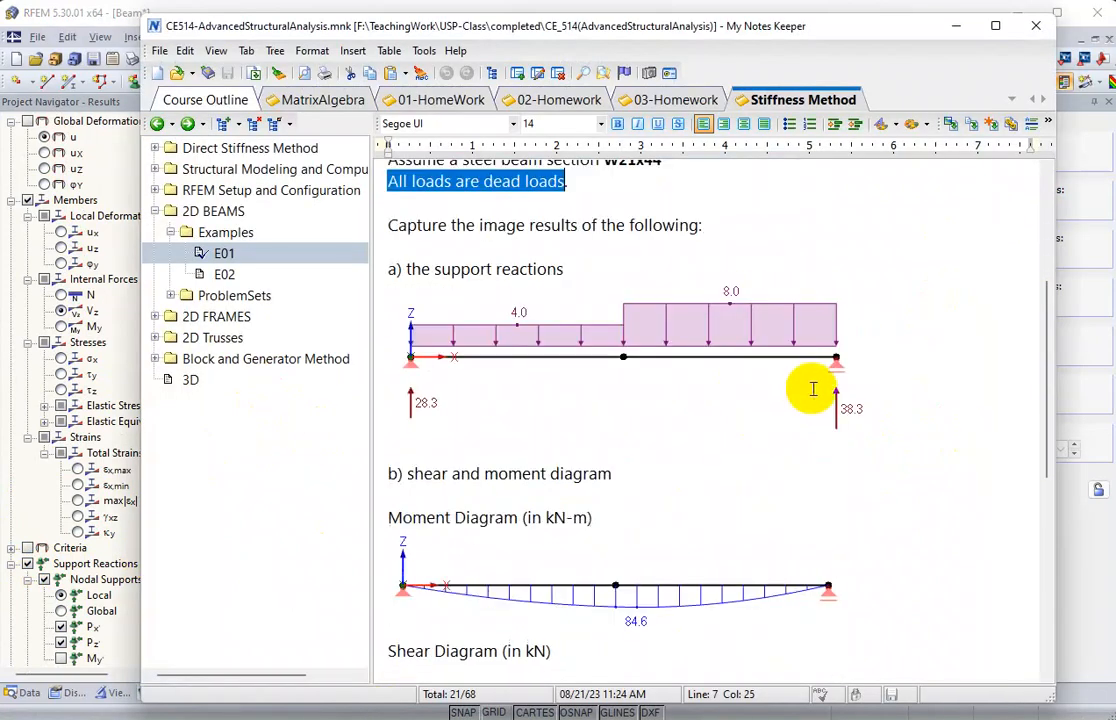
pyautogui.scroll(-2, 630, 377)
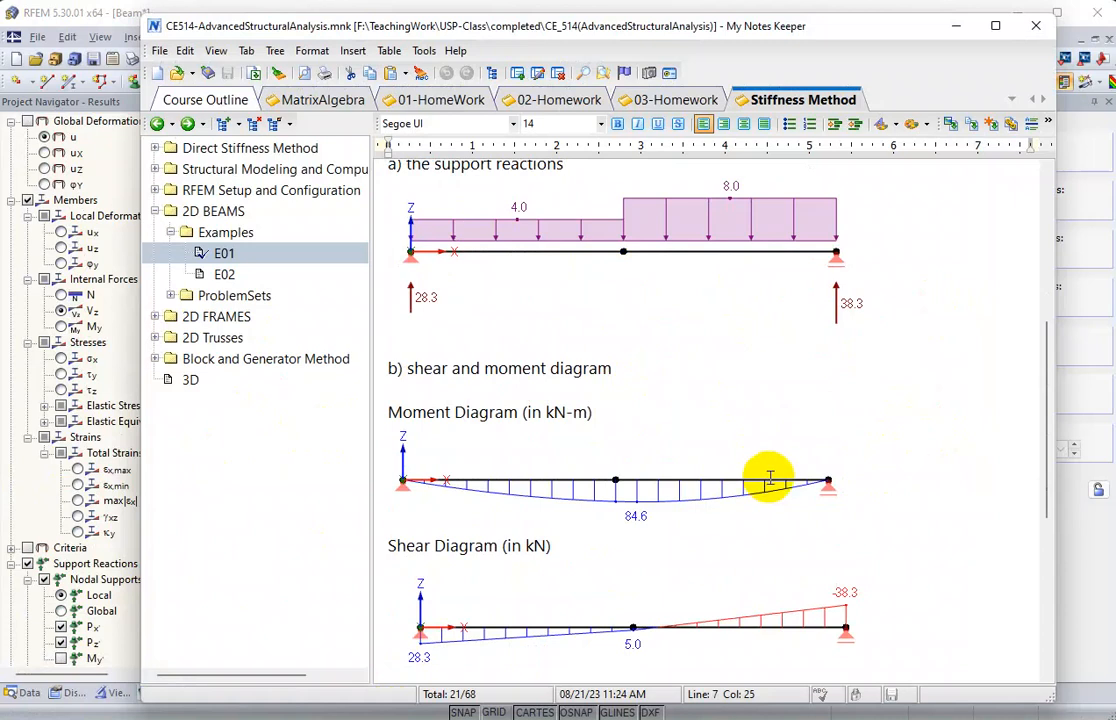
pyautogui.scroll(-1, 770, 472)
pyautogui.scroll(-4, 705, 530)
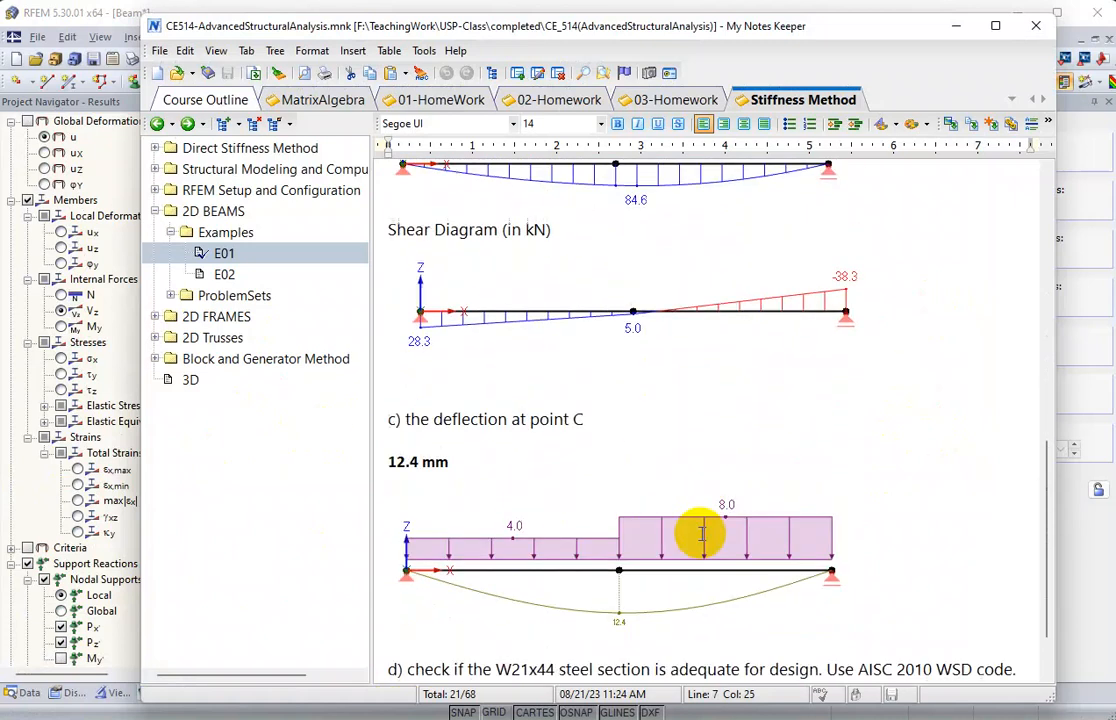
pyautogui.scroll(-1, 690, 580)
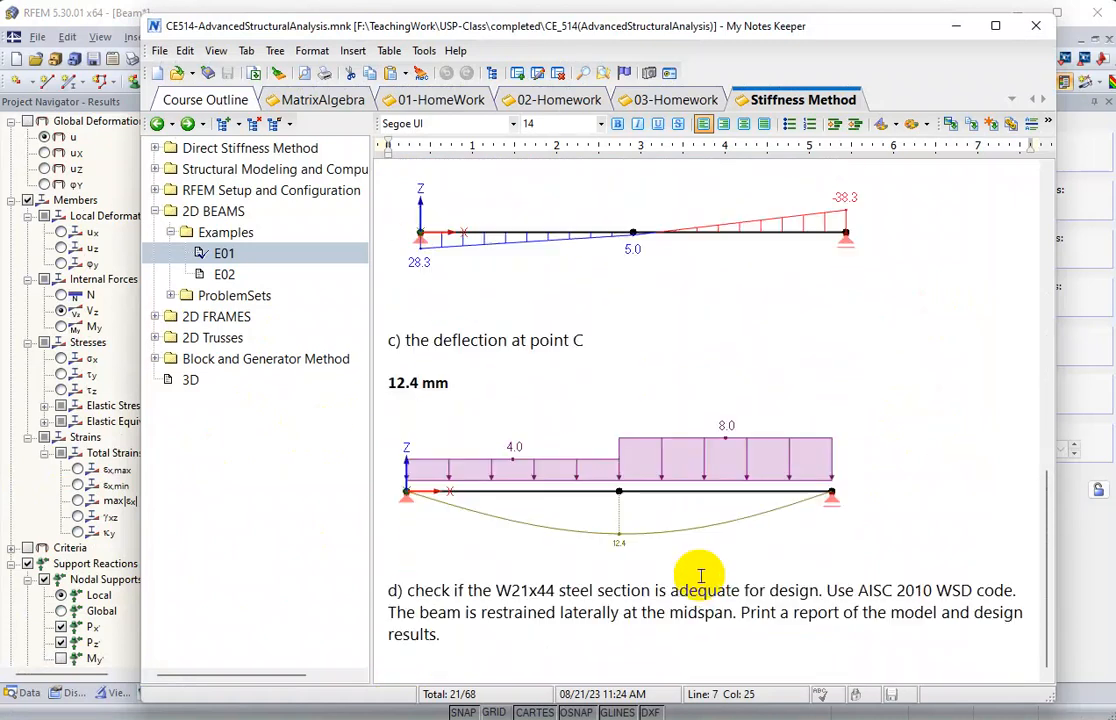
pyautogui.click(852, 12)
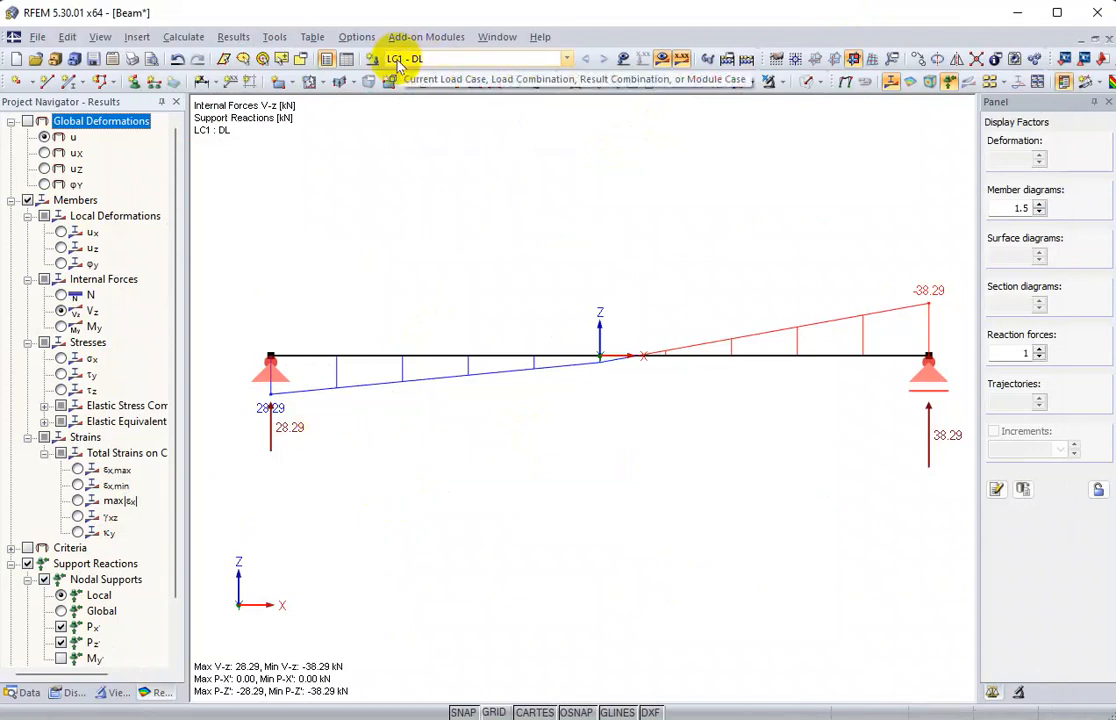
# Step: Check which load cases are available for the results and save the model
pyautogui.click(567, 60)
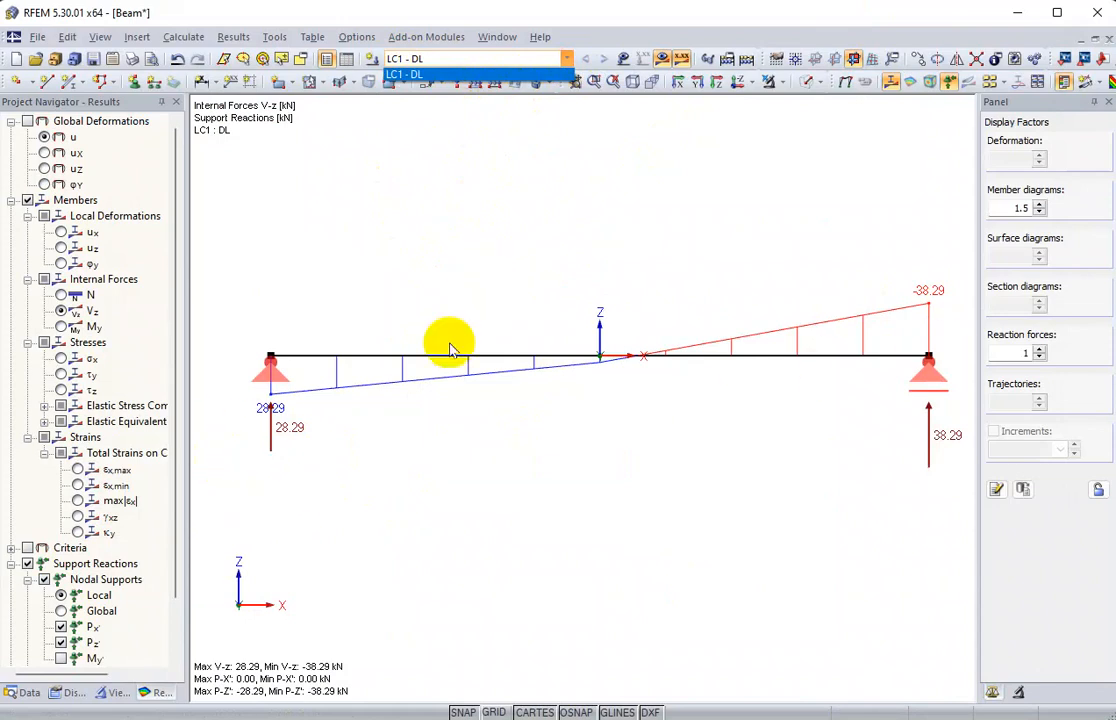
pyautogui.click(685, 200)
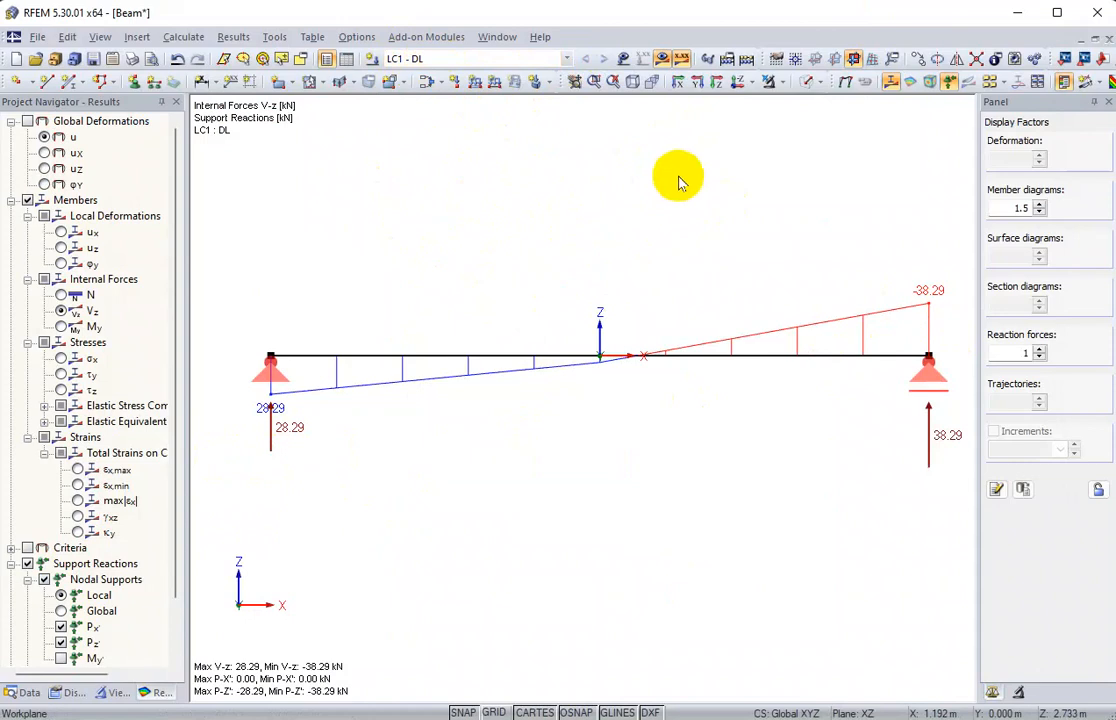
pyautogui.click(92, 58)
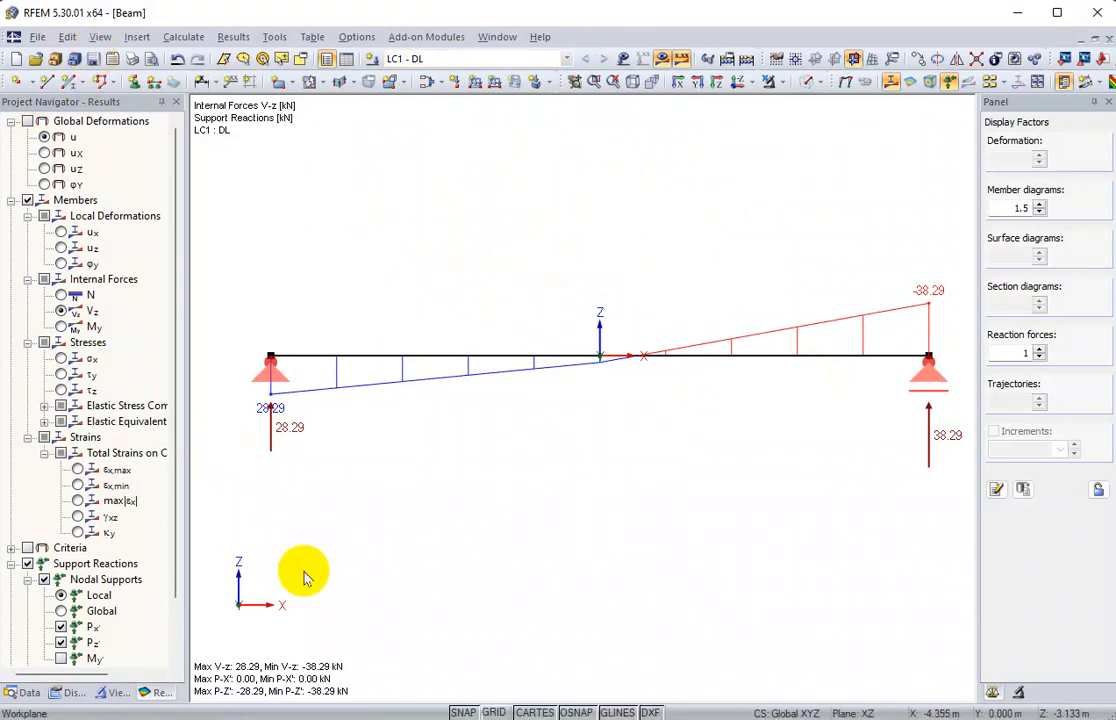
# Step: List the add-on modules in the project's data tree and adjust the navigator width around their names
pyautogui.click(26, 693)
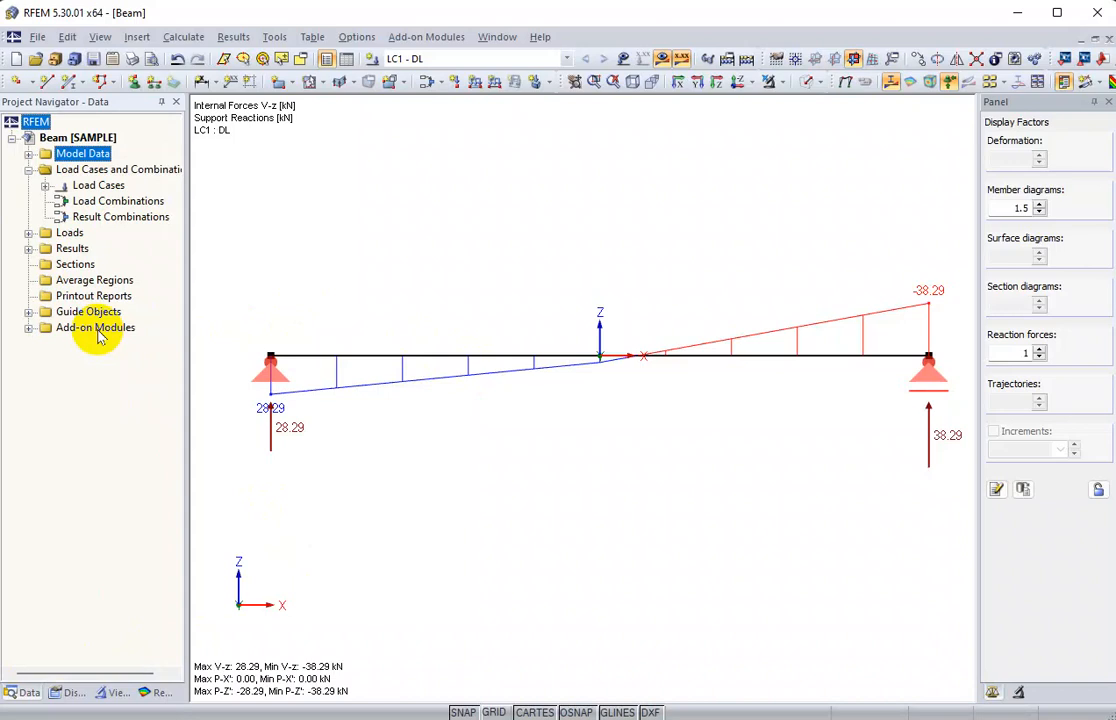
pyautogui.click(30, 330)
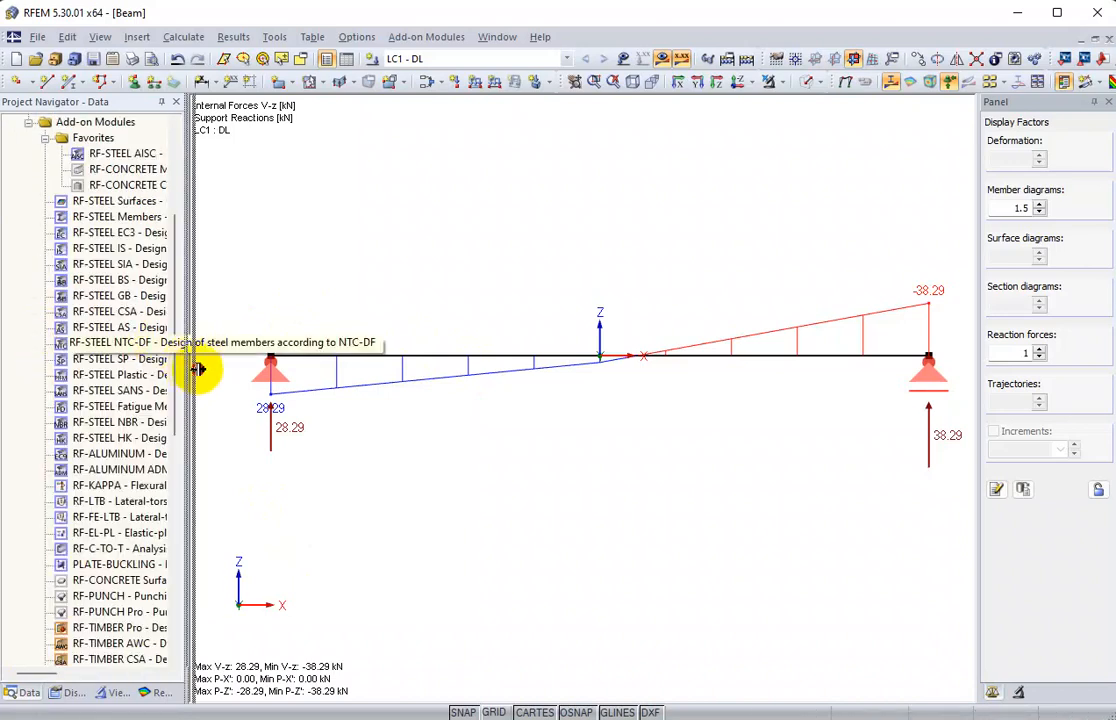
pyautogui.moveTo(198, 370); pyautogui.dragTo(265, 378)
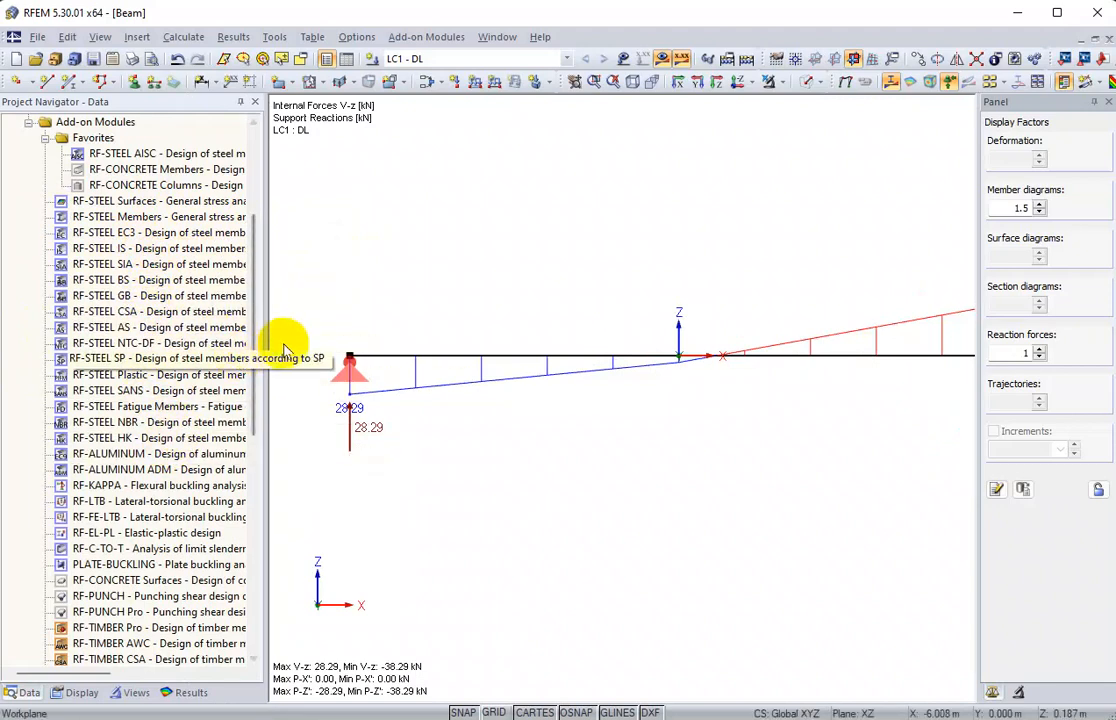
pyautogui.moveTo(268, 330); pyautogui.dragTo(295, 323)
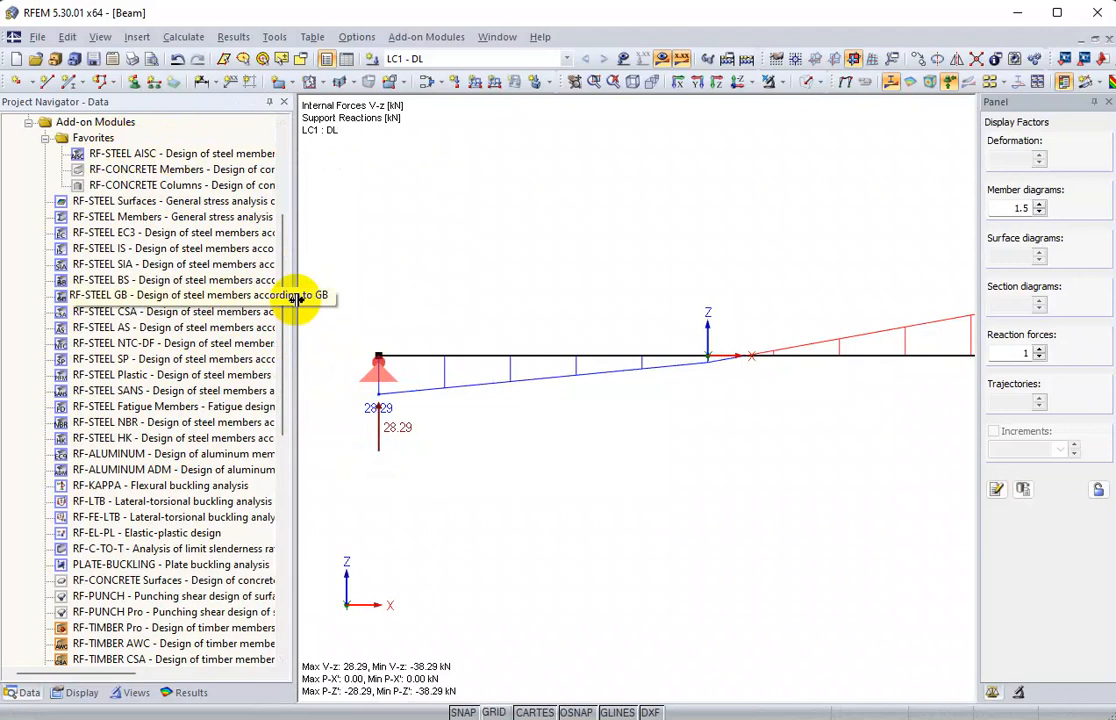
pyautogui.moveTo(297, 298); pyautogui.dragTo(205, 298)
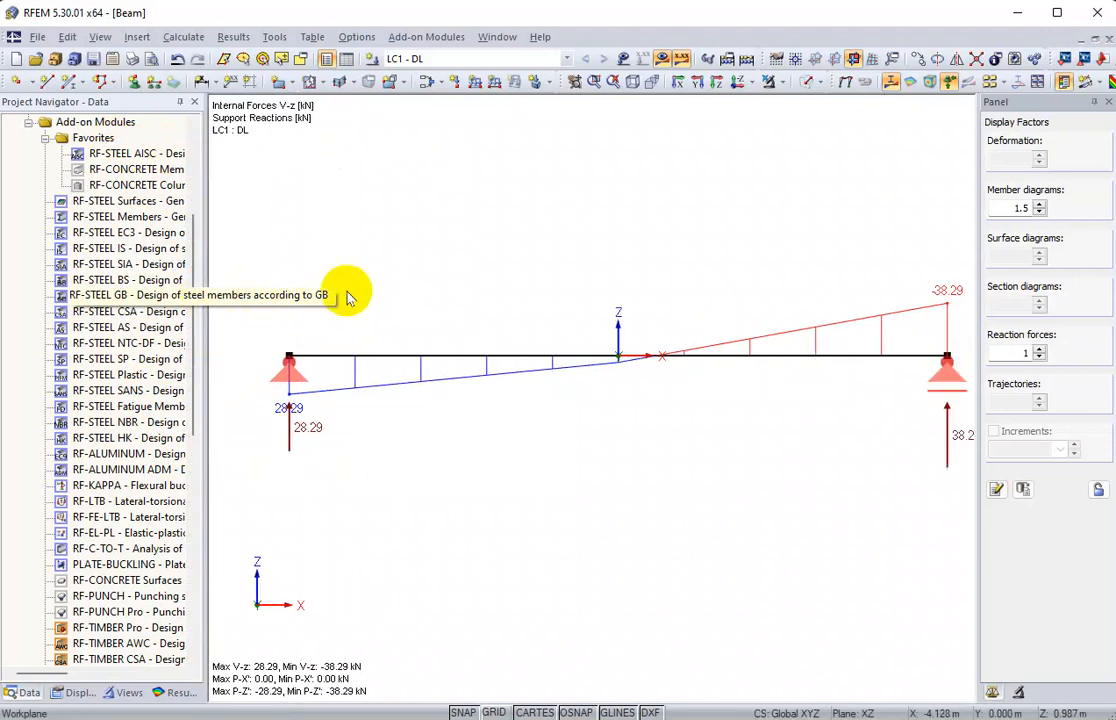
# Step: Switch the beam display from results back to the DL loads and open the RF-STEEL AISC design module
pyautogui.click(662, 59)
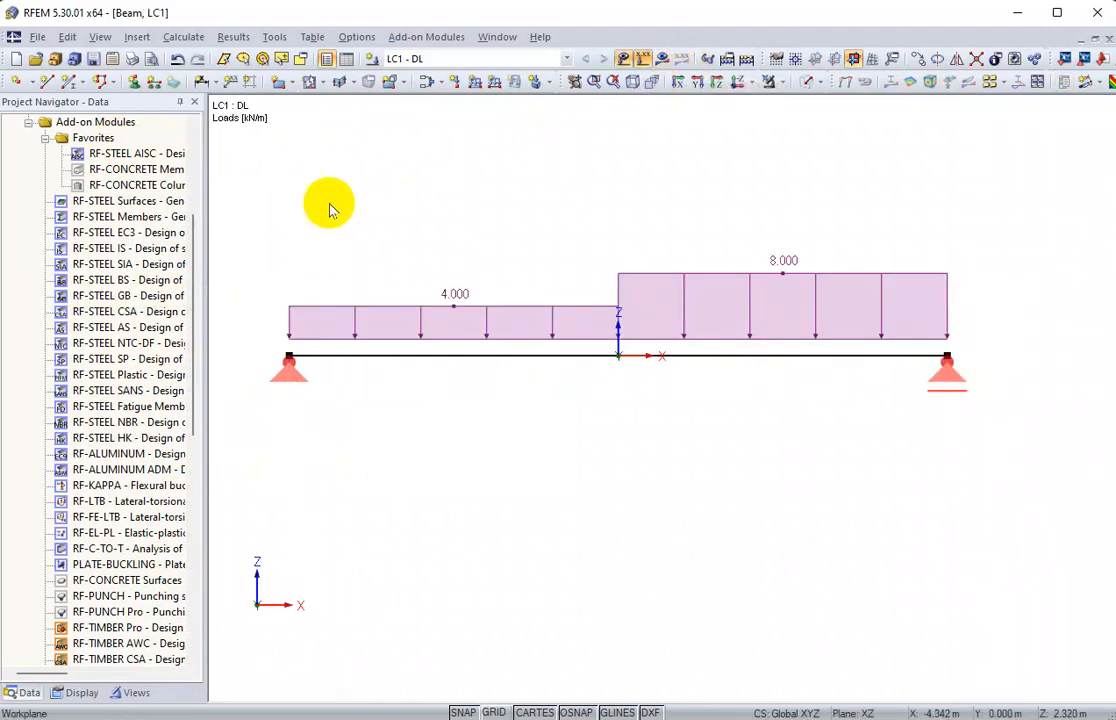
pyautogui.doubleClick(162, 155)
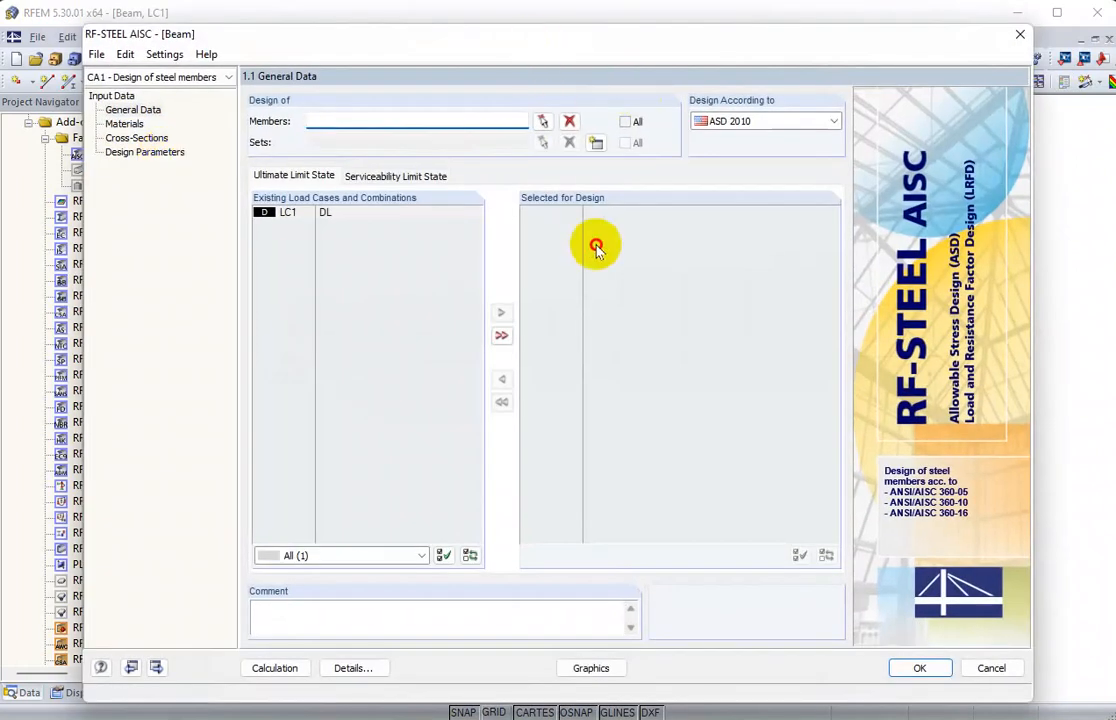
pyautogui.moveTo(466, 42); pyautogui.dragTo(463, 30)
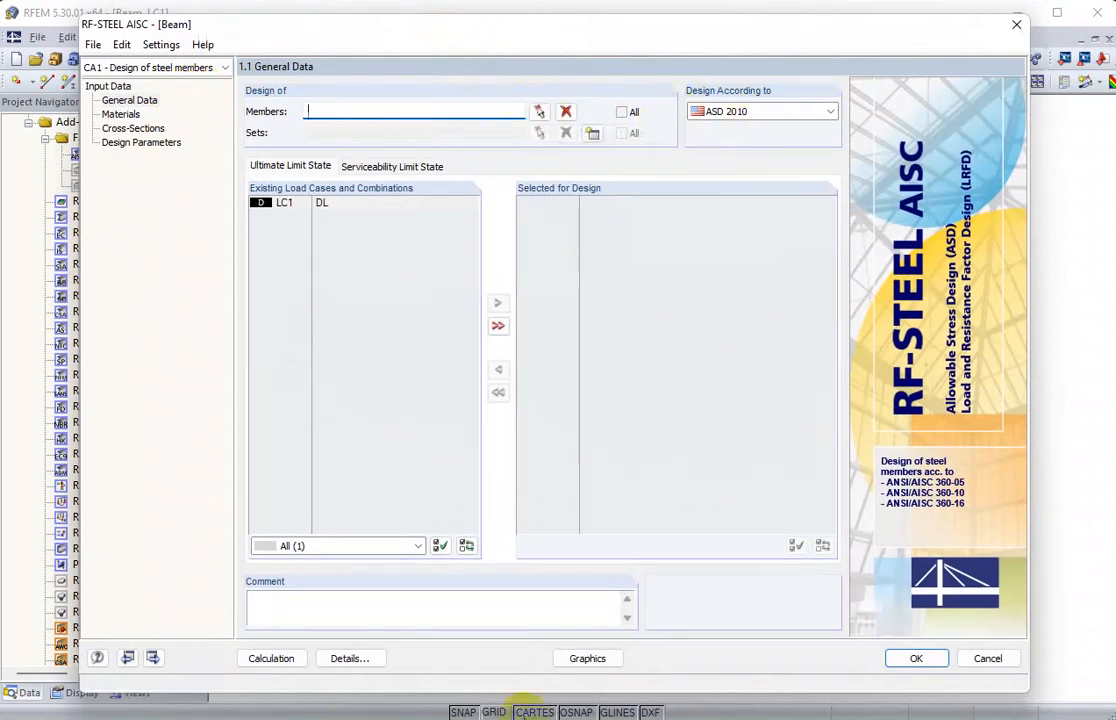
# Step: Read item d in the My Notes Keeper example for the required design code, and return to RF-STEEL AISC
pyautogui.hotkey('alt', 'Tab')
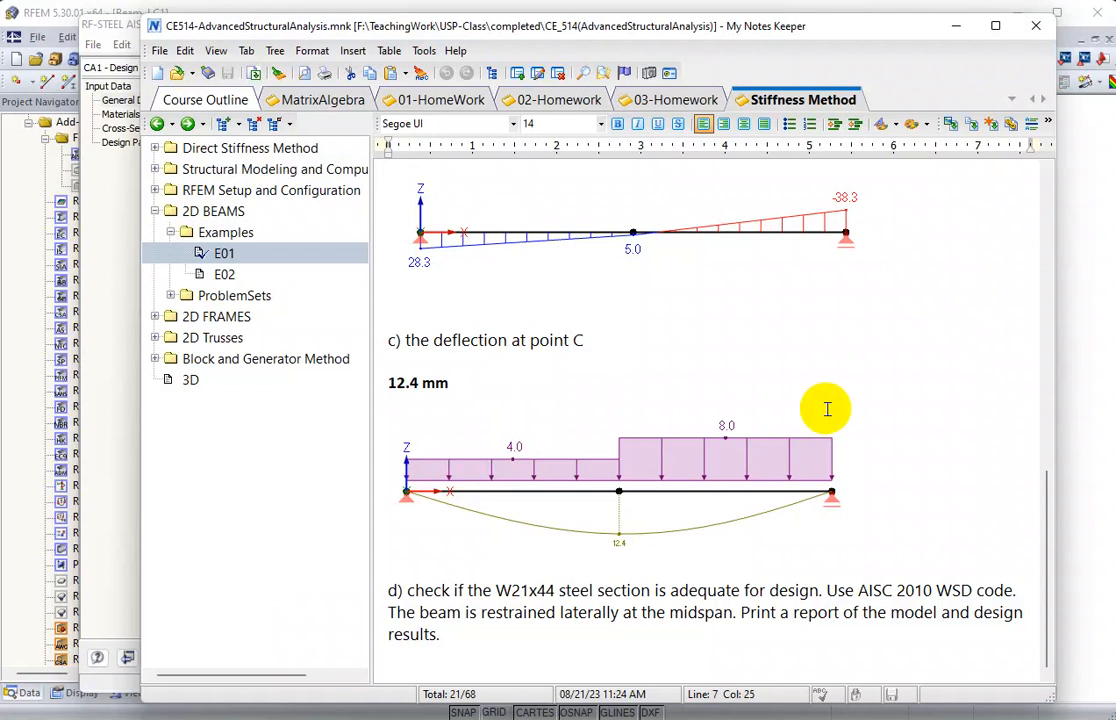
pyautogui.doubleClick(430, 590)
pyautogui.moveTo(430, 590); pyautogui.dragTo(996, 590)
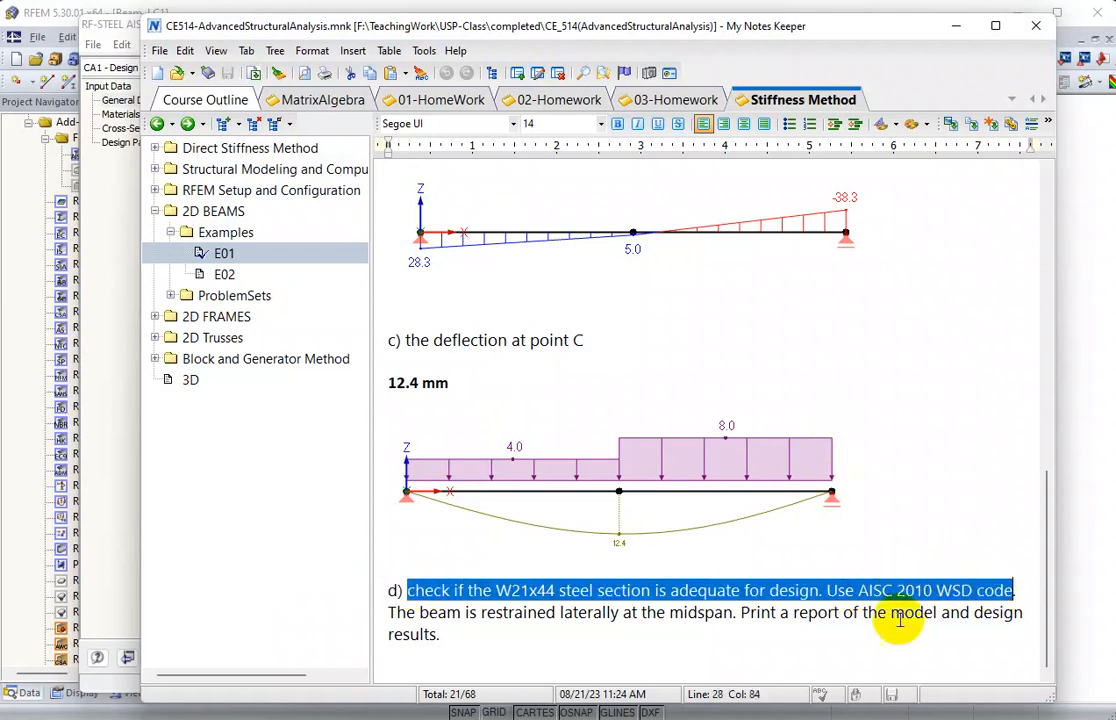
pyautogui.hotkey('alt', 'Tab')
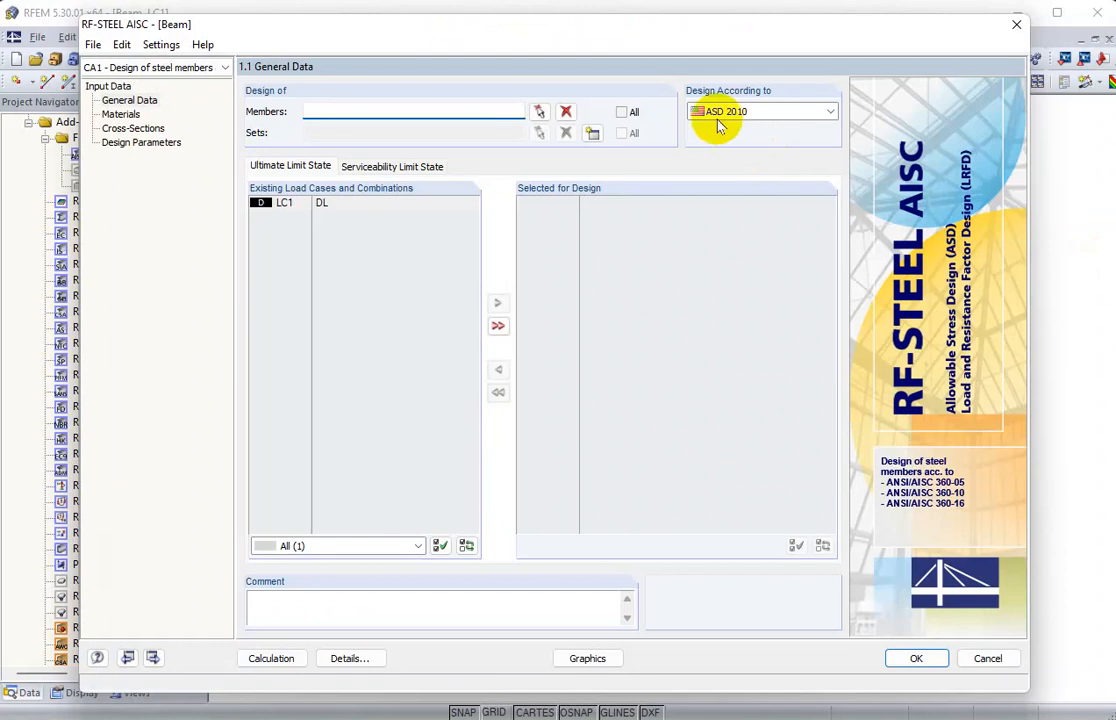
# Step: Pick member 1 in the model for design and add load case LC1 DL to the ultimate limit state check
pyautogui.click(539, 112)
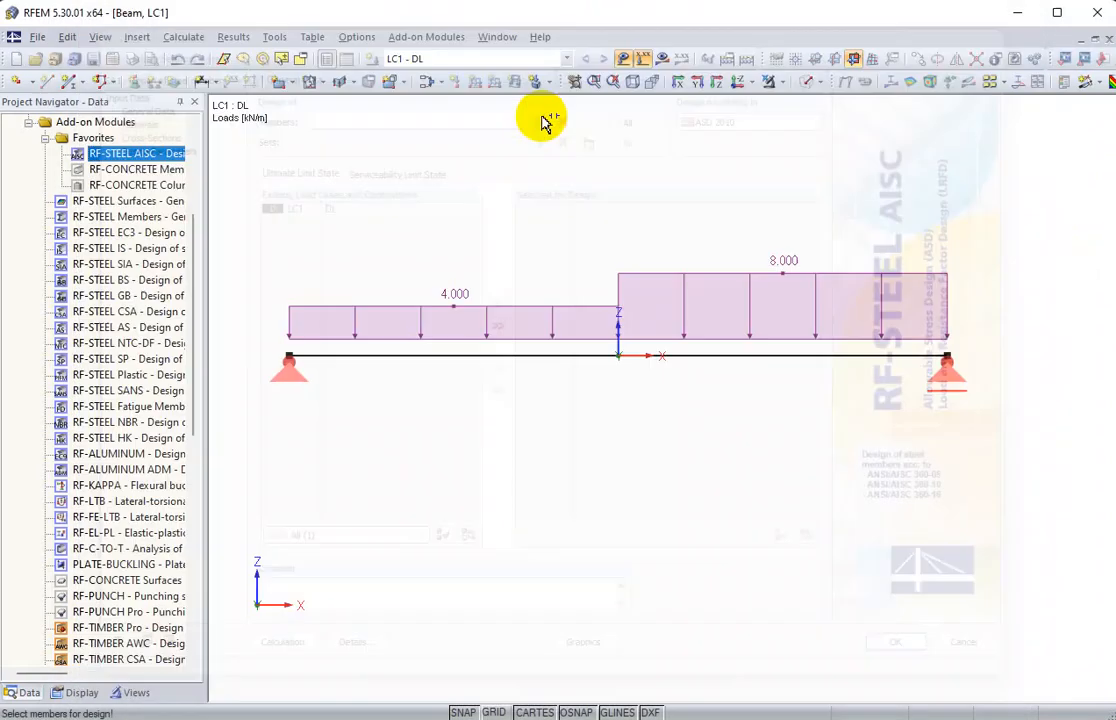
pyautogui.click(493, 355)
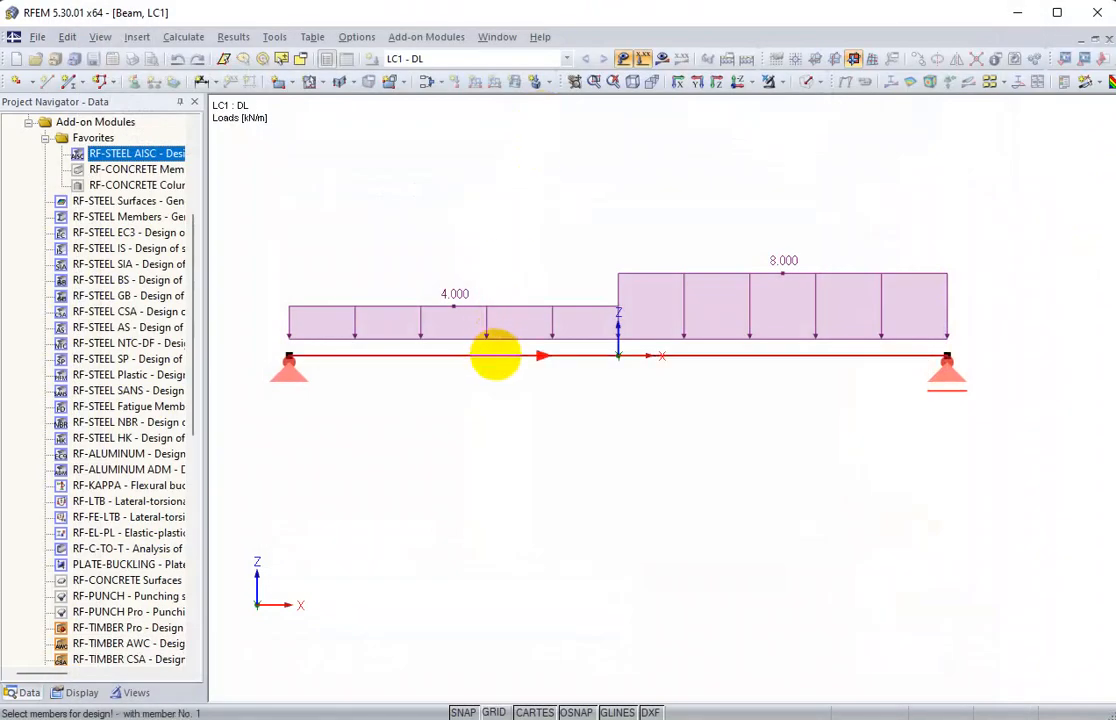
pyautogui.click(496, 355)
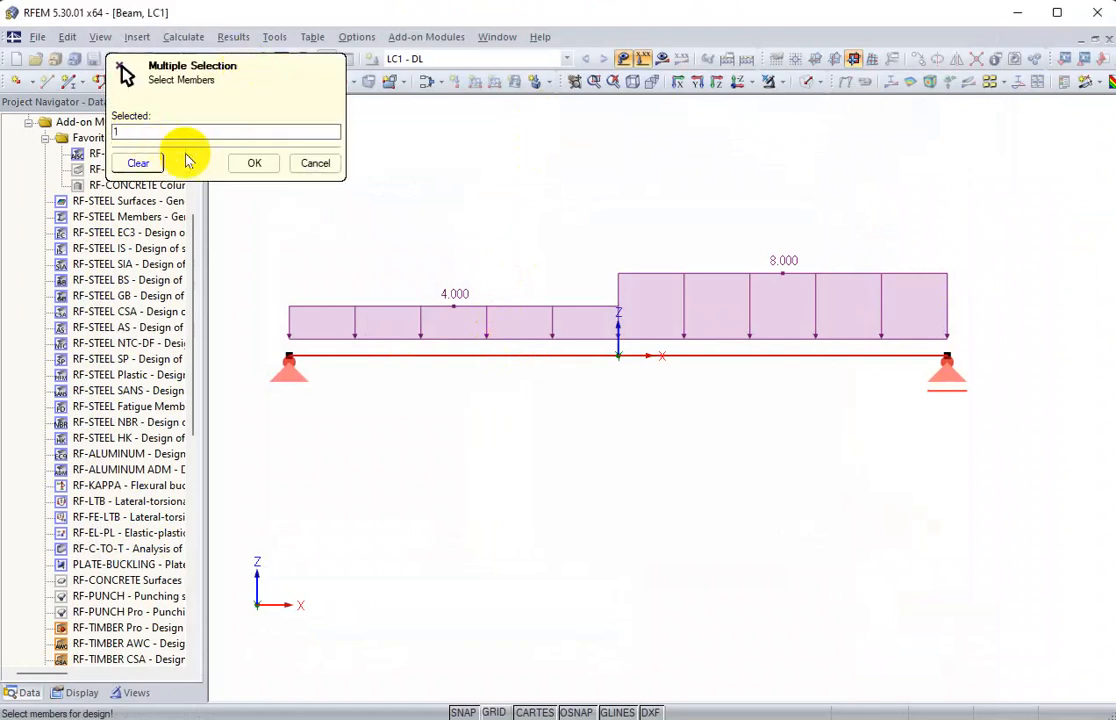
pyautogui.click(254, 163)
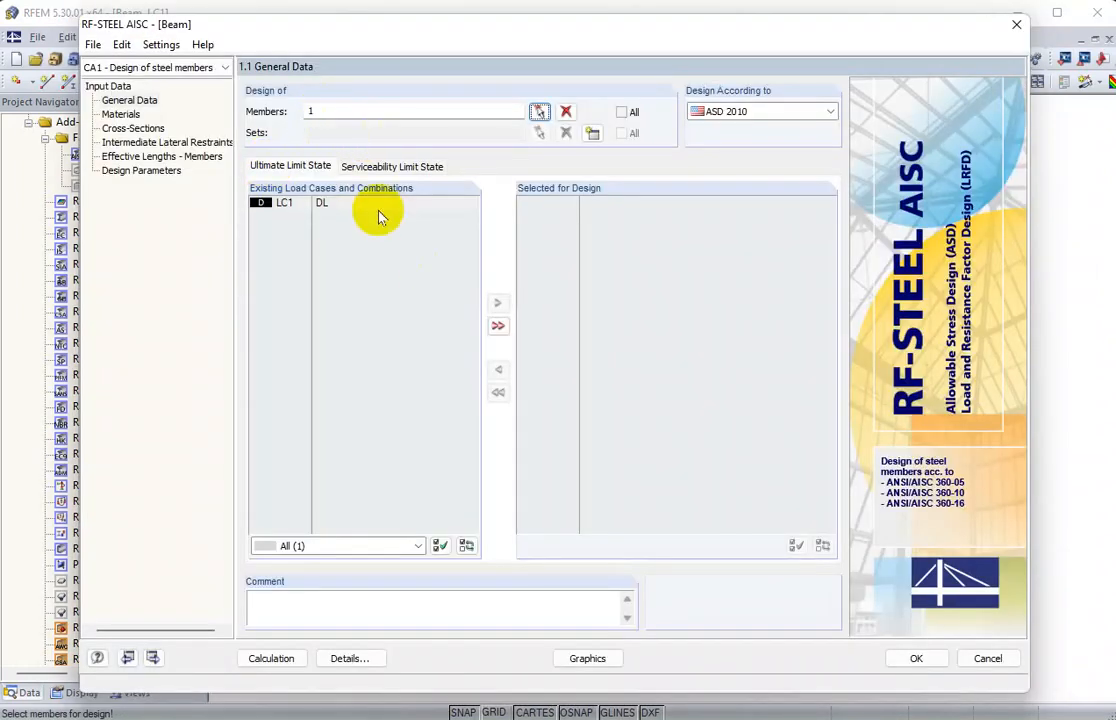
pyautogui.click(366, 206)
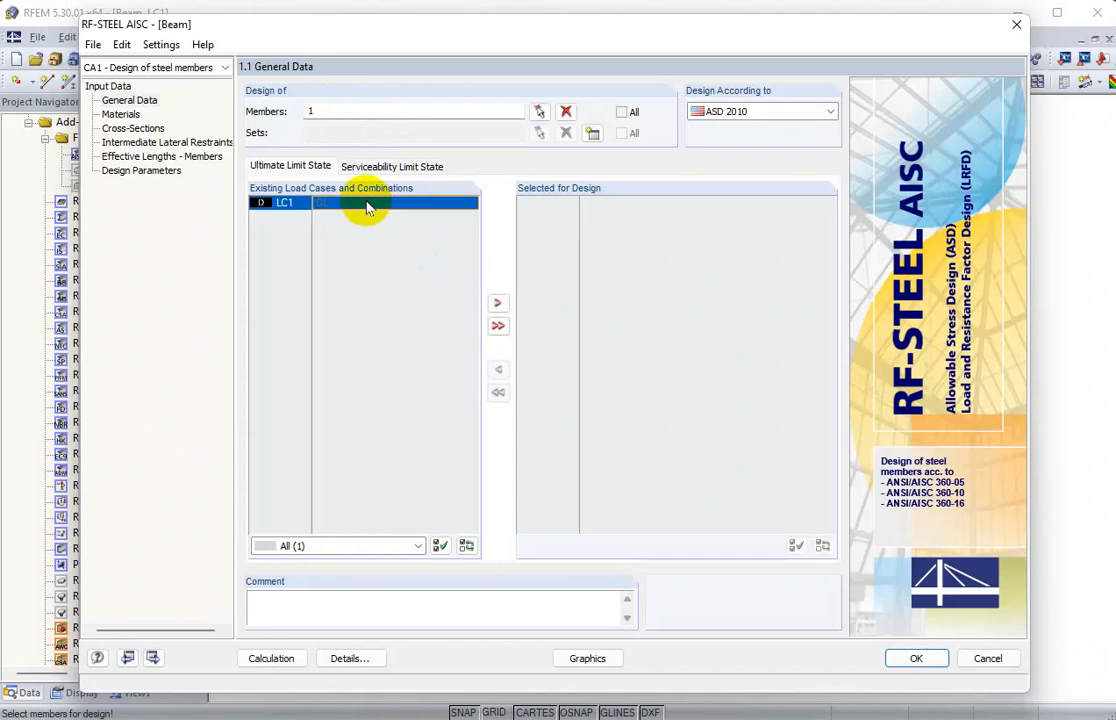
pyautogui.click(497, 302)
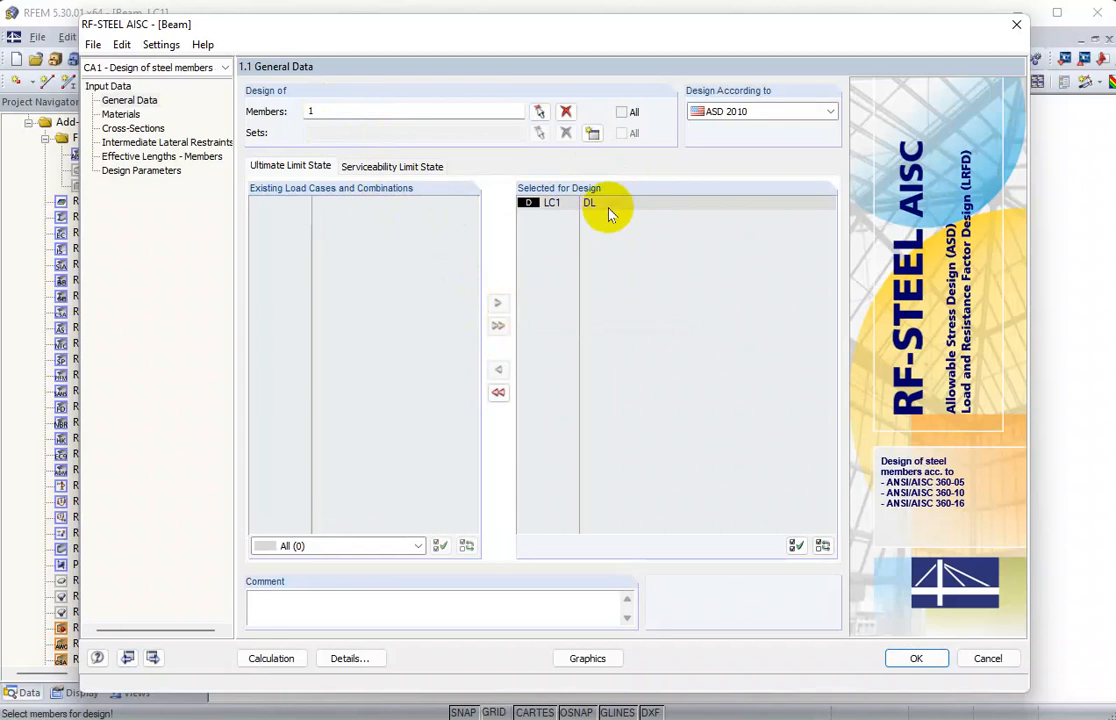
# Step: Review the design case's materials and cross-section, and open its intermediate lateral restraints settings
pyautogui.click(122, 114)
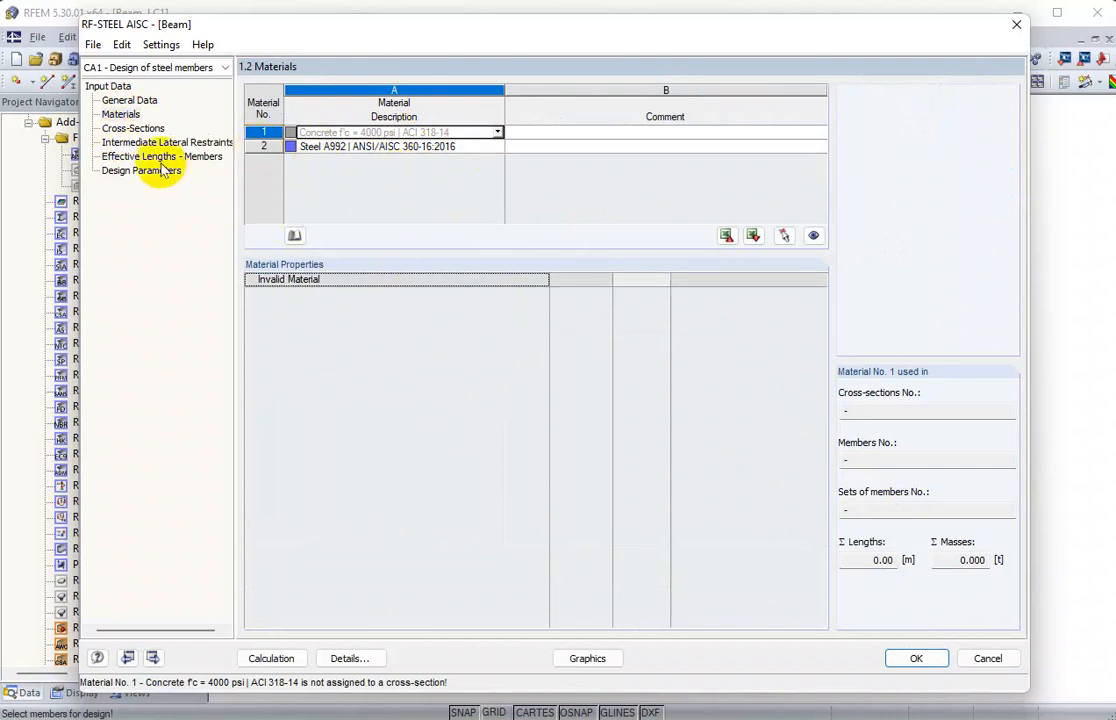
pyautogui.click(133, 128)
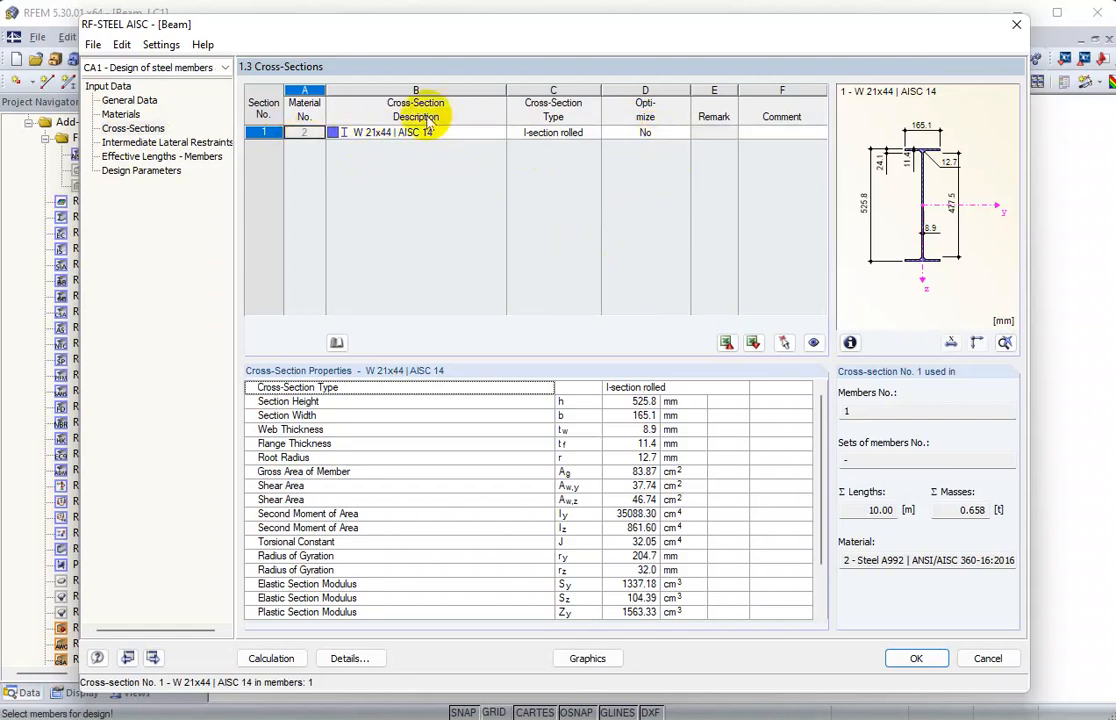
pyautogui.click(203, 143)
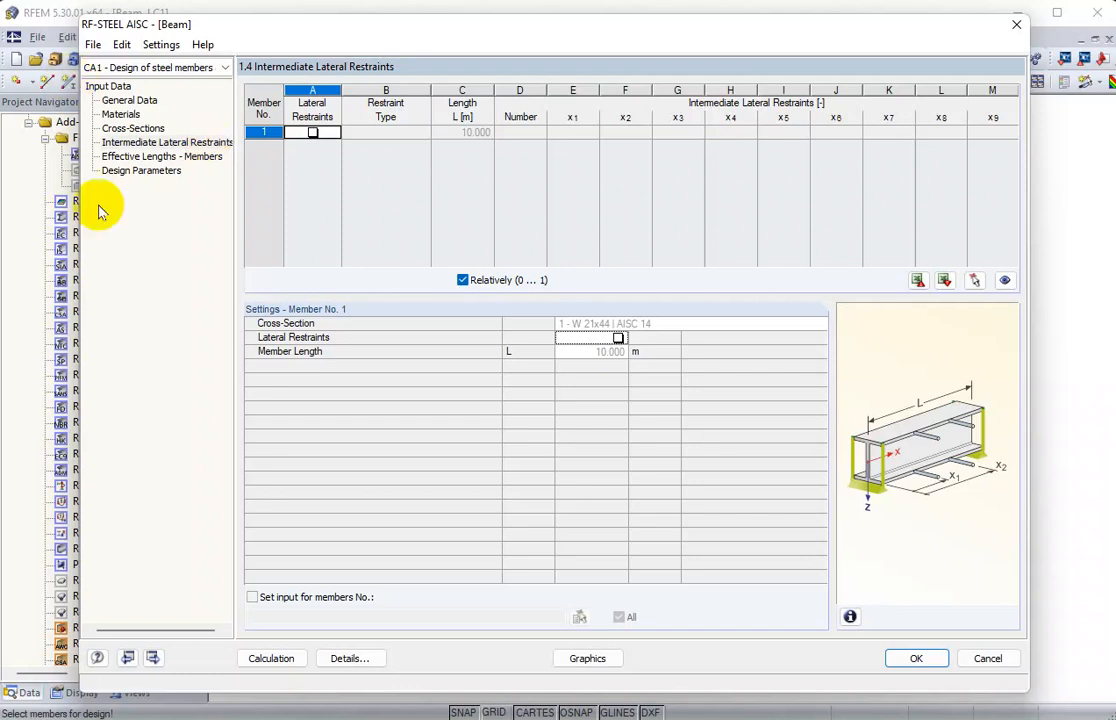
# Step: Read the beam's lateral restraint condition in the My Notes Keeper example, and activate a midspan lateral restraint at 0.500 for member 1 in RF-STEEL AISC
pyautogui.hotkey('alt', 'Tab')
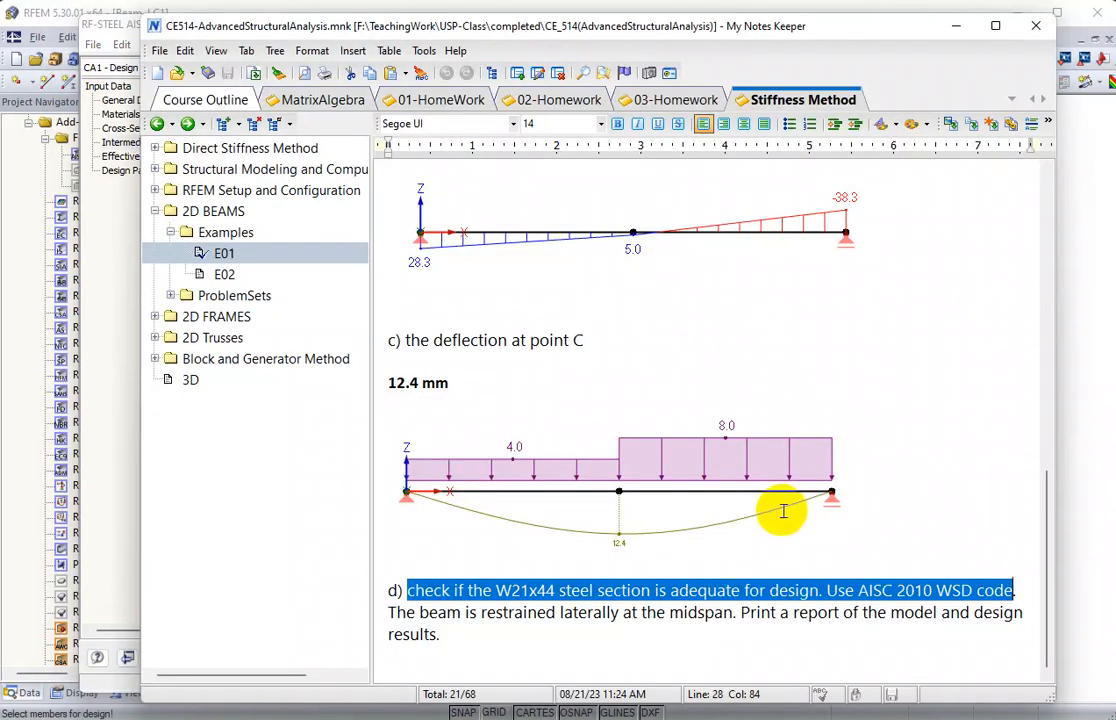
pyautogui.moveTo(388, 612); pyautogui.dragTo(764, 635)
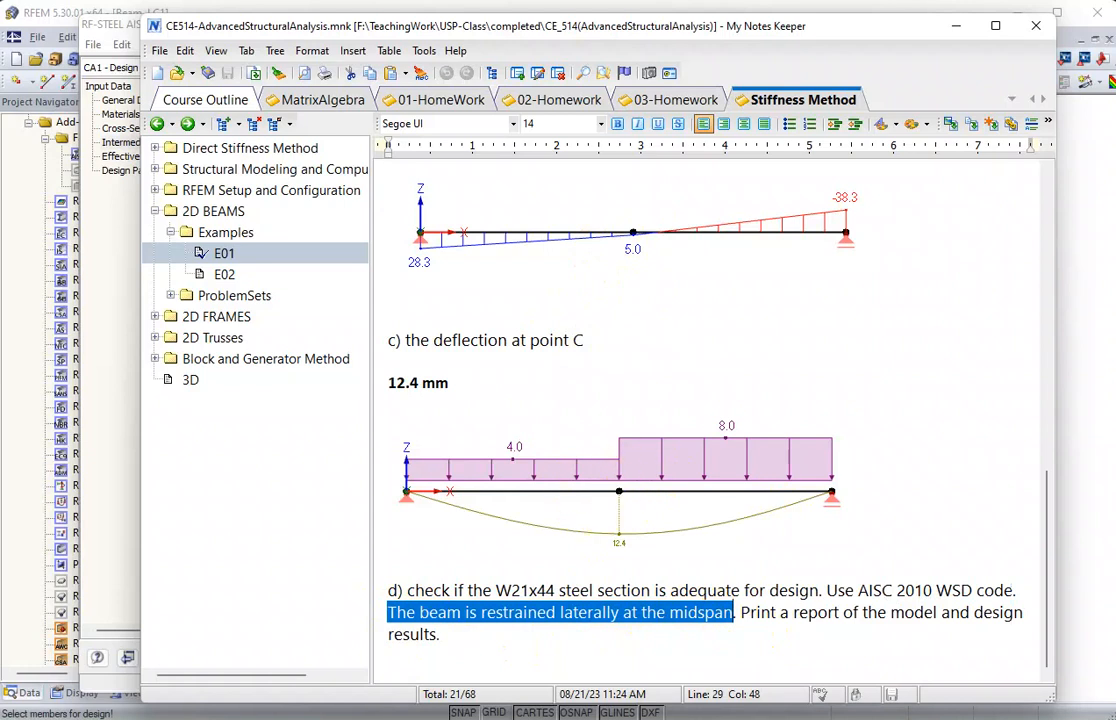
pyautogui.click(944, 18)
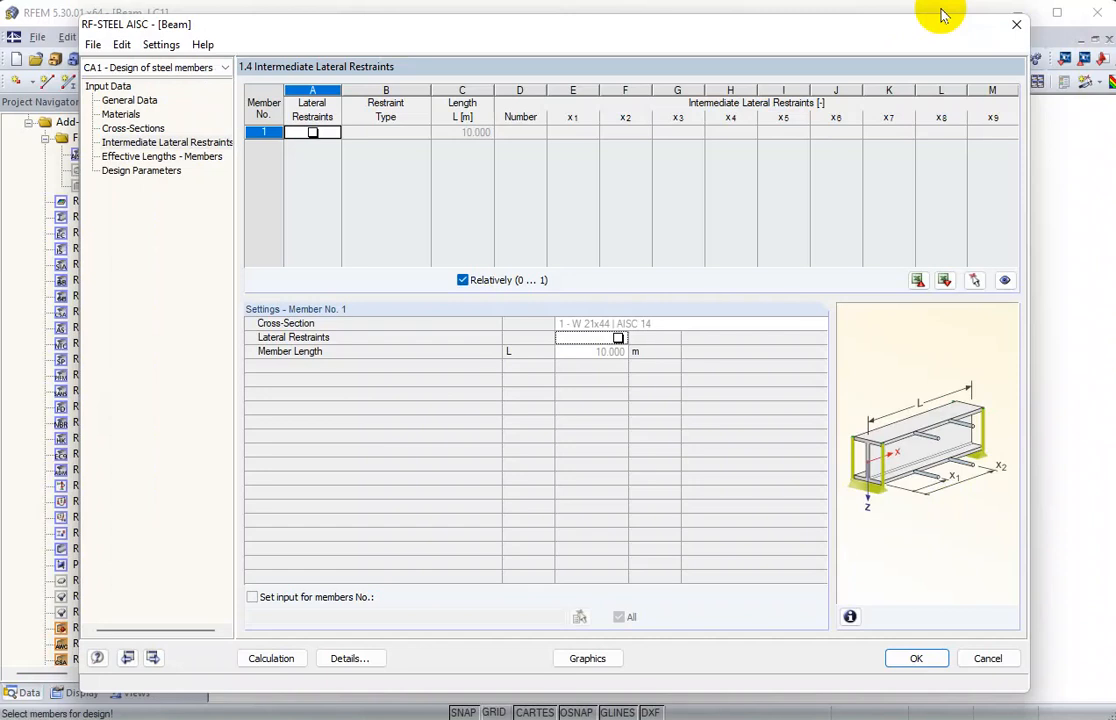
pyautogui.click(278, 136)
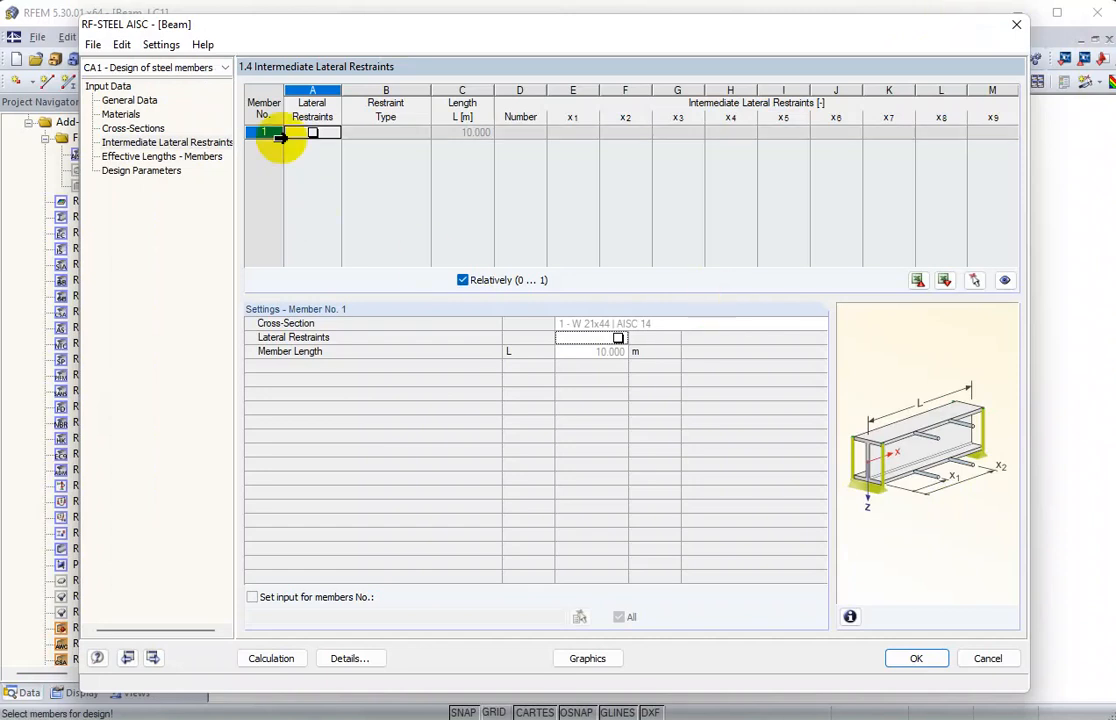
pyautogui.click(312, 133)
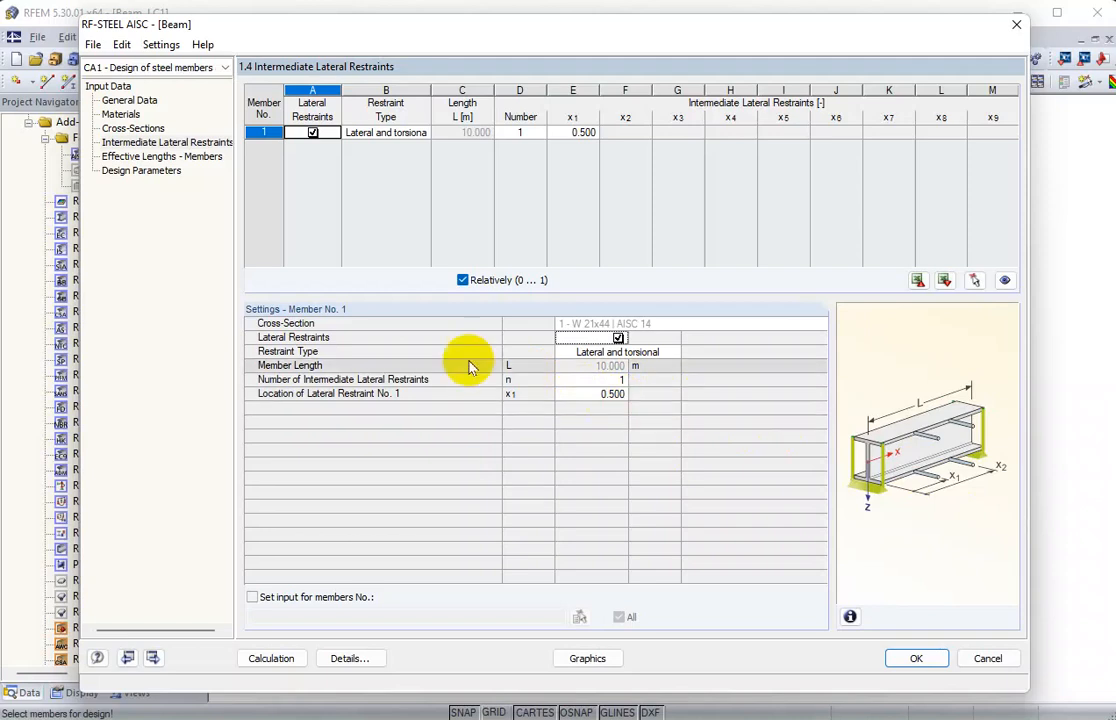
# Step: Review member 1's effective lengths and design parameters, and run the steel design calculation
pyautogui.click(190, 160)
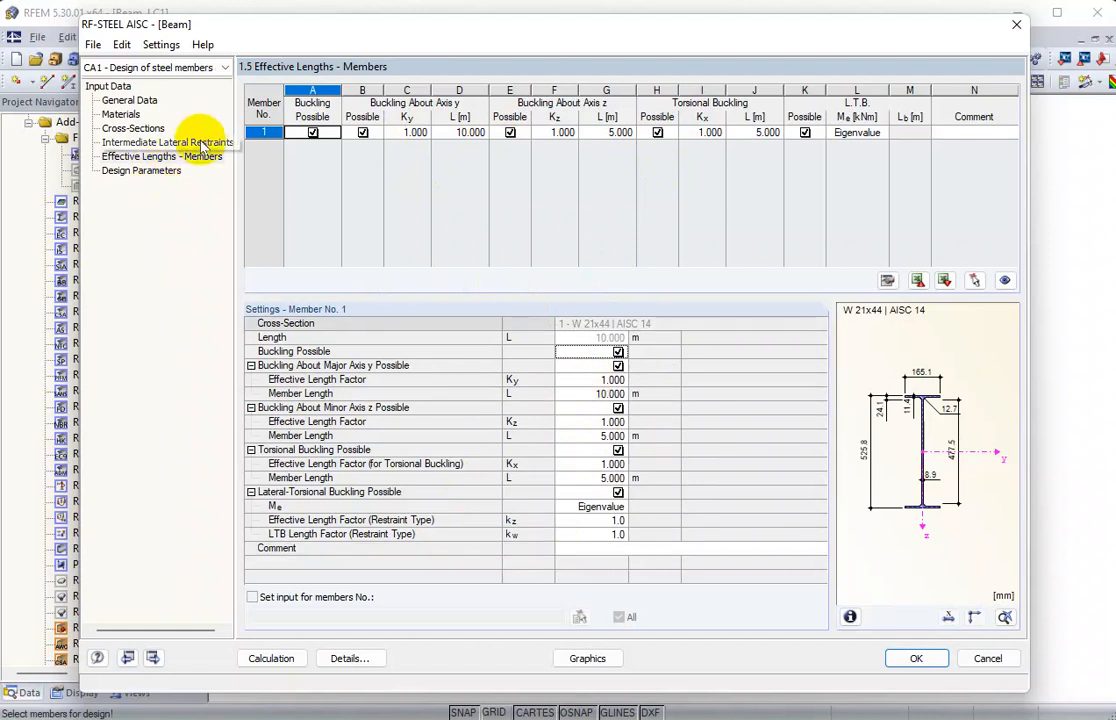
pyautogui.click(147, 175)
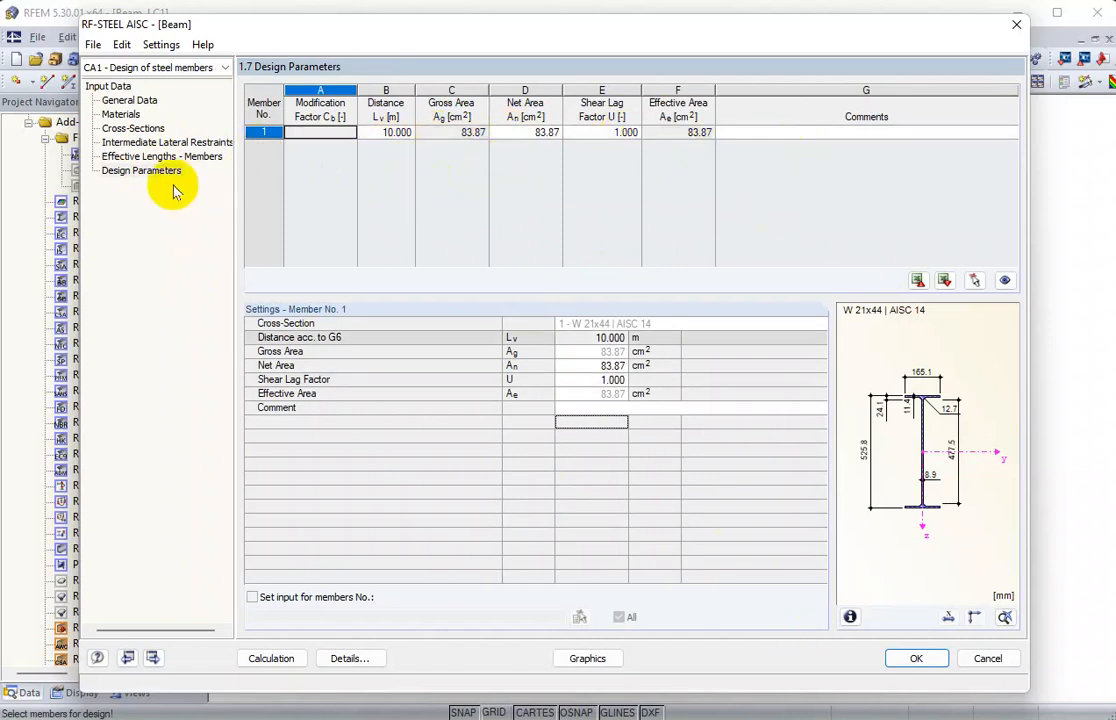
pyautogui.click(272, 661)
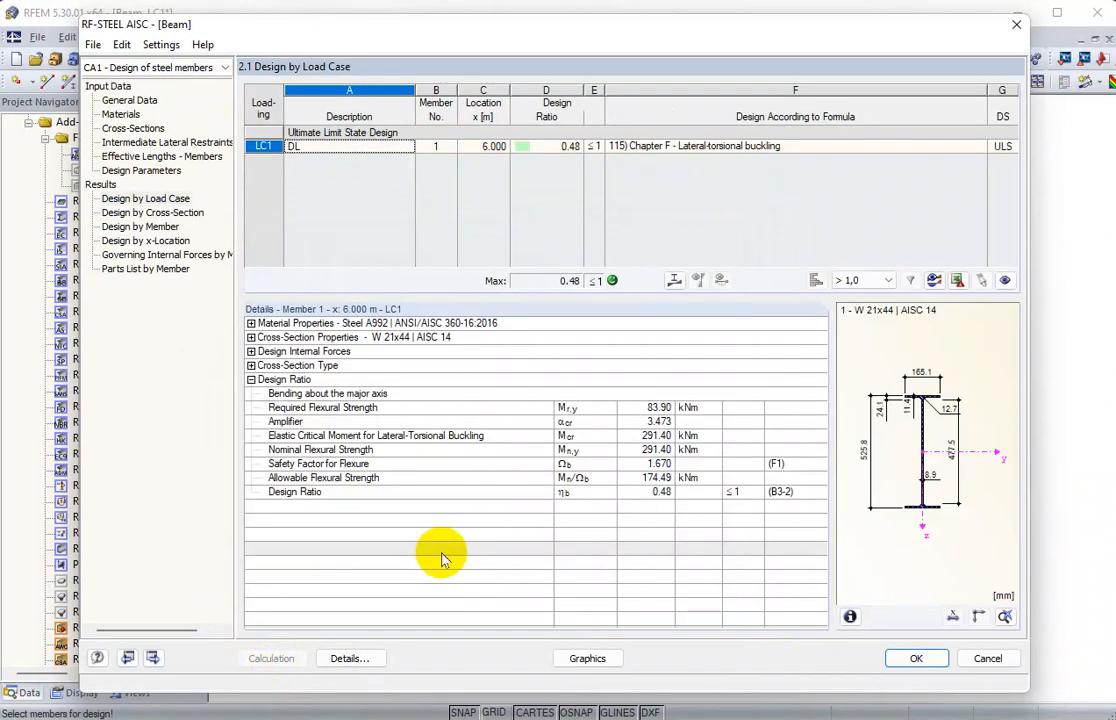
# Step: Examine the design ratios by load case, cross-section and member with member 1's section type, internal forces and section properties, and close the module
pyautogui.click(168, 200)
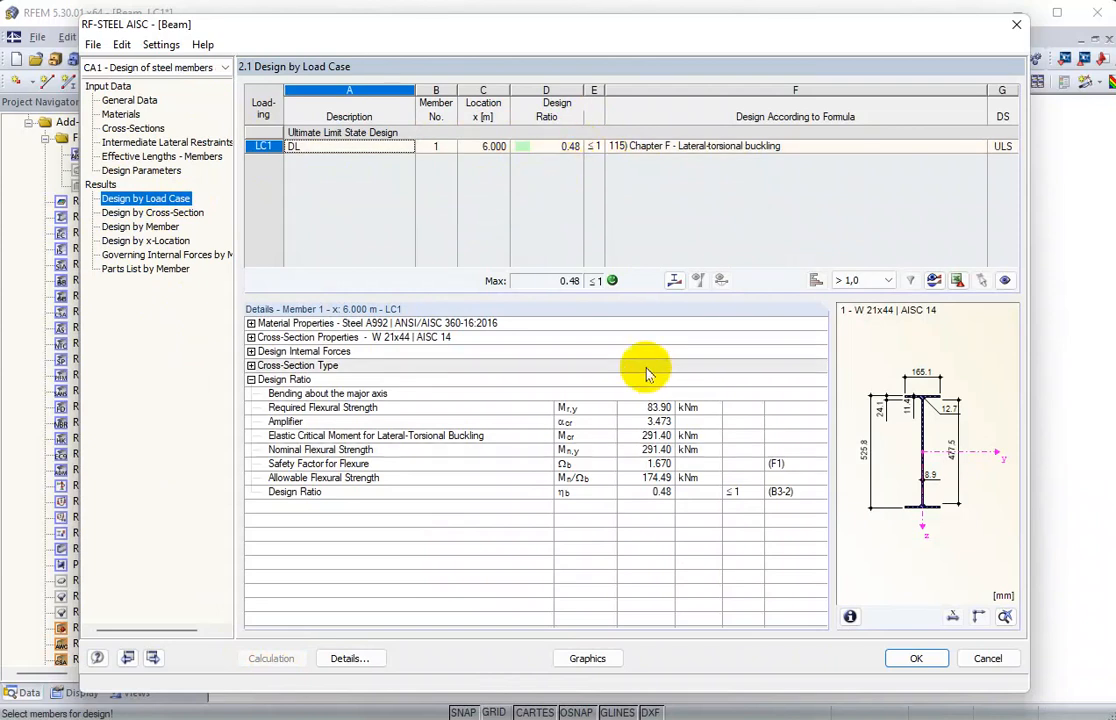
pyautogui.click(150, 213)
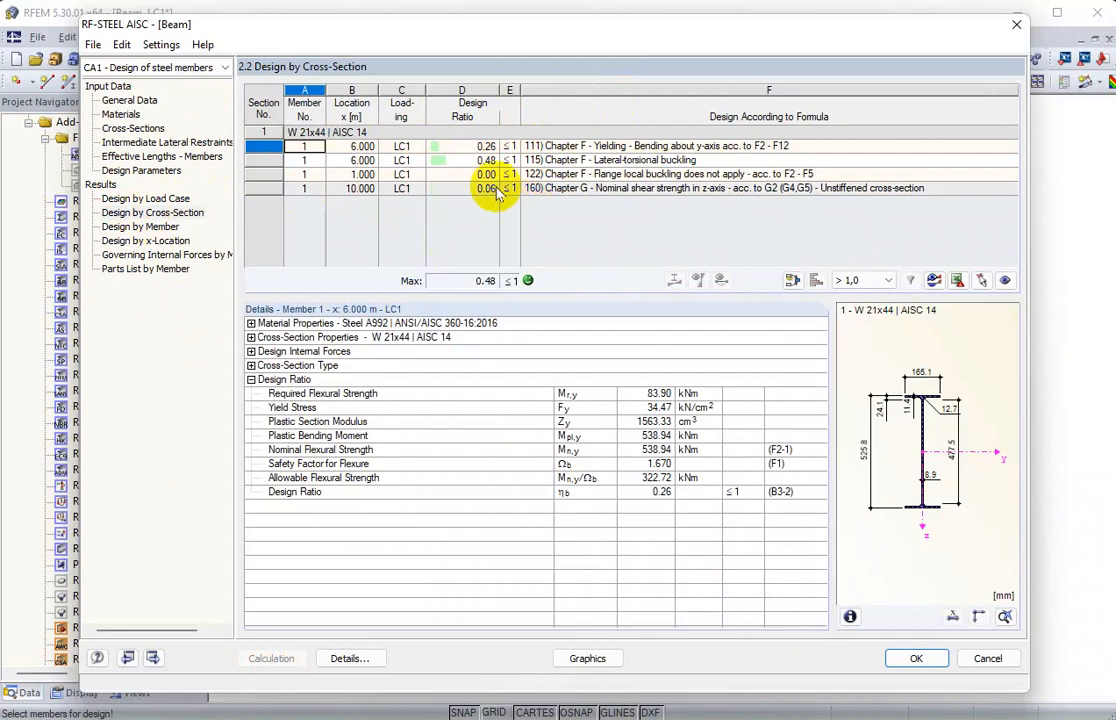
pyautogui.click(140, 226)
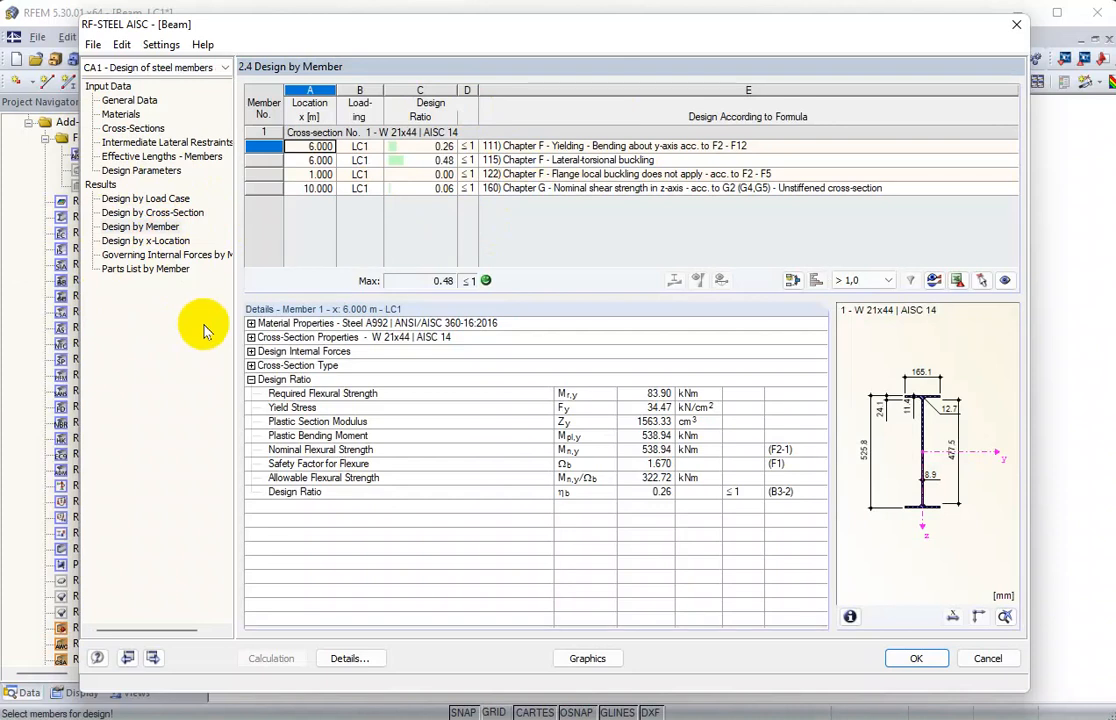
pyautogui.click(251, 366)
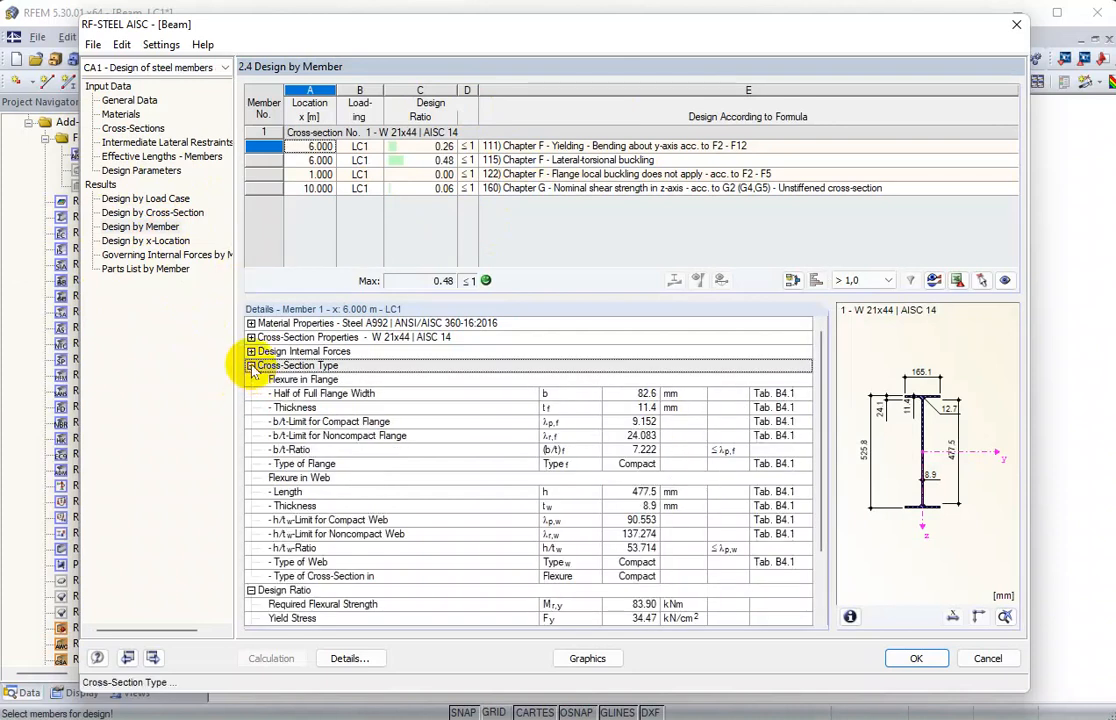
pyautogui.click(251, 352)
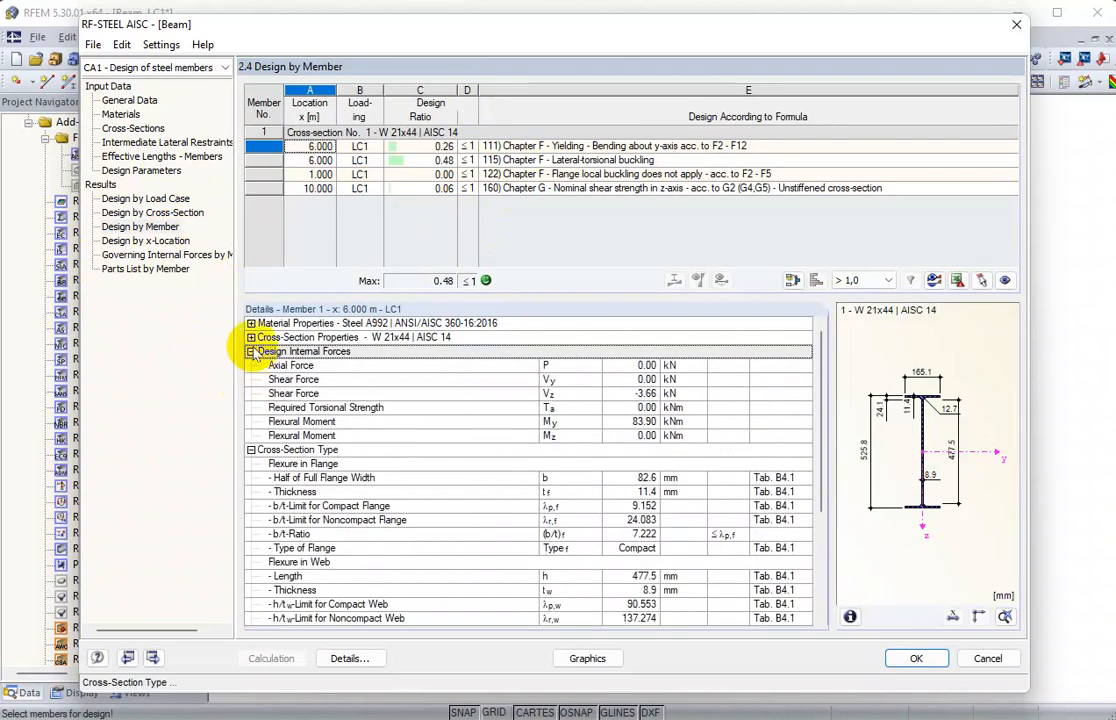
pyautogui.click(251, 337)
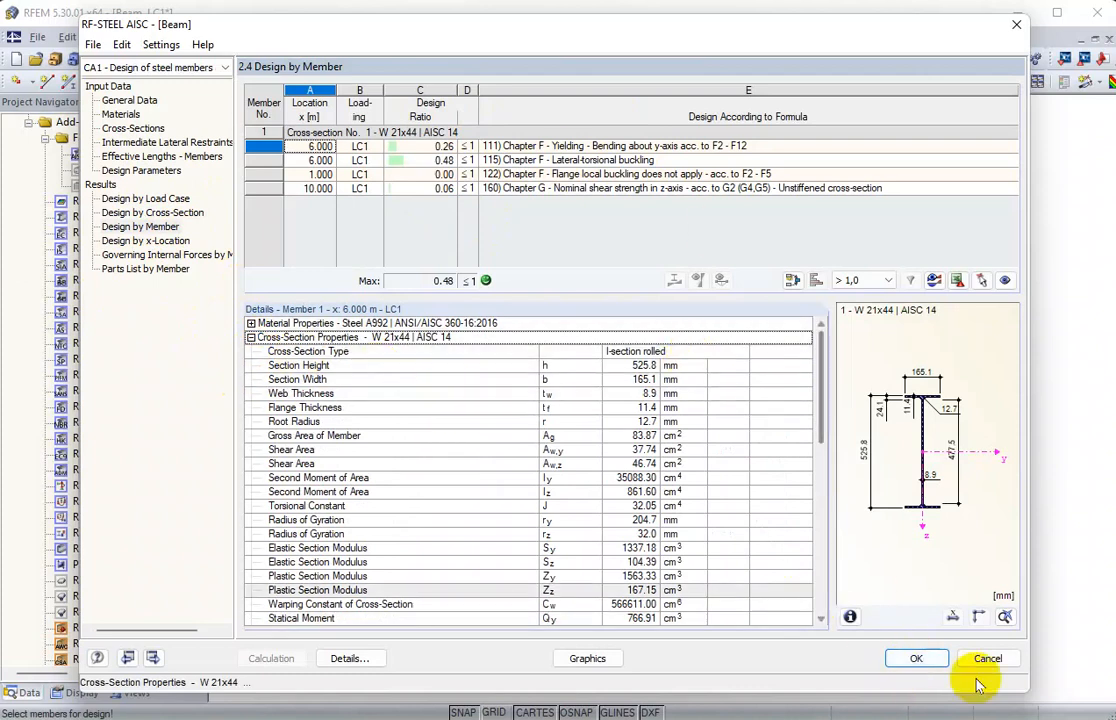
pyautogui.click(924, 660)
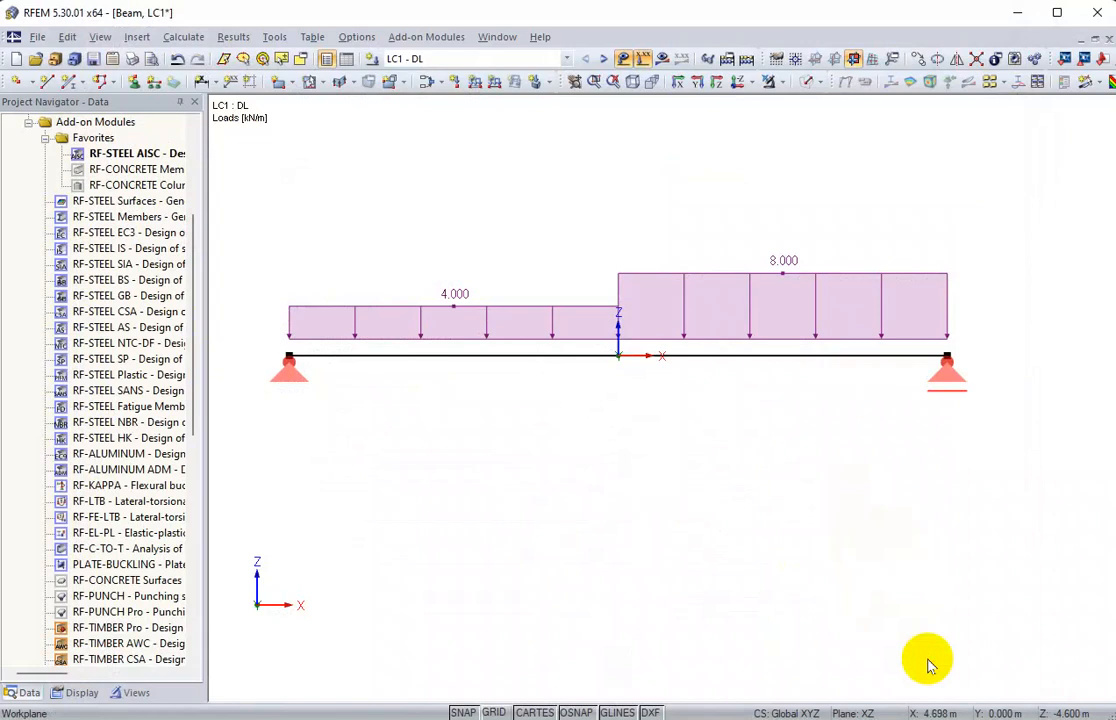
# Step: Create a new printout report of the model from the 5 - Steel template
pyautogui.click(37, 37)
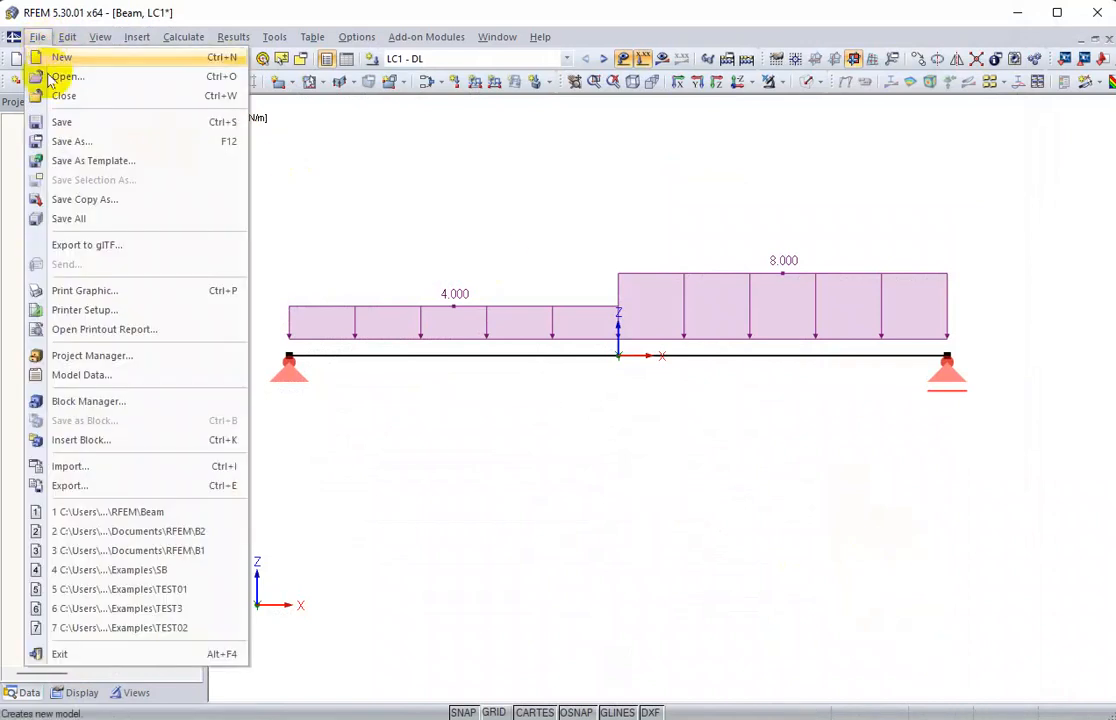
pyautogui.click(166, 330)
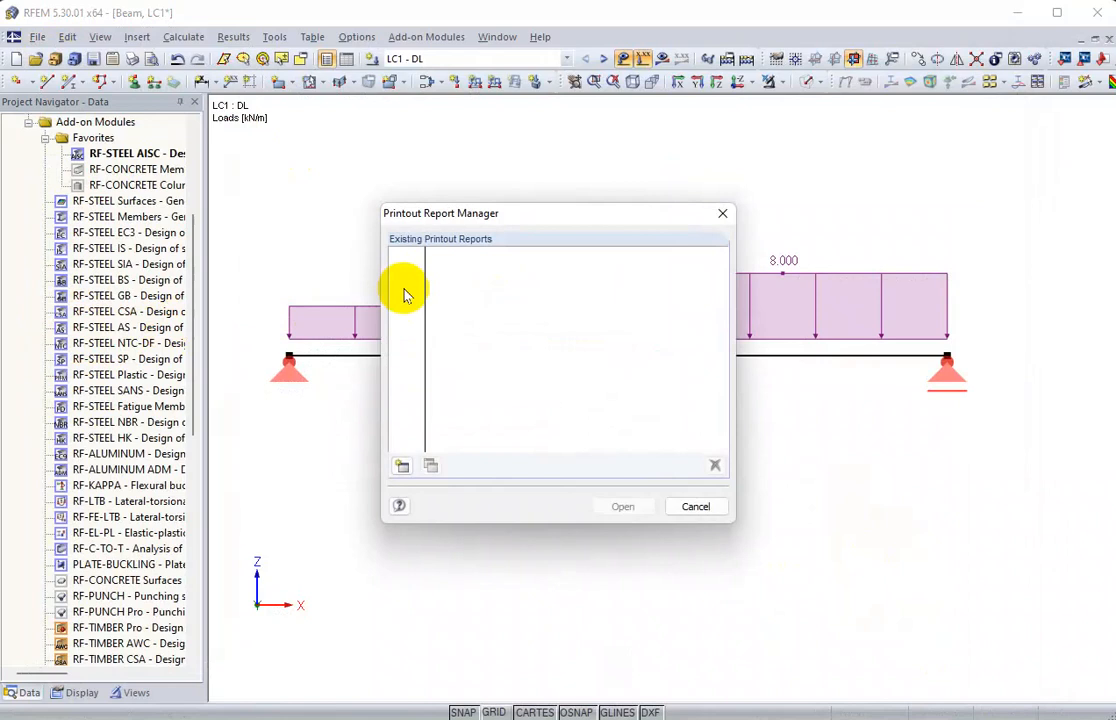
pyautogui.click(402, 467)
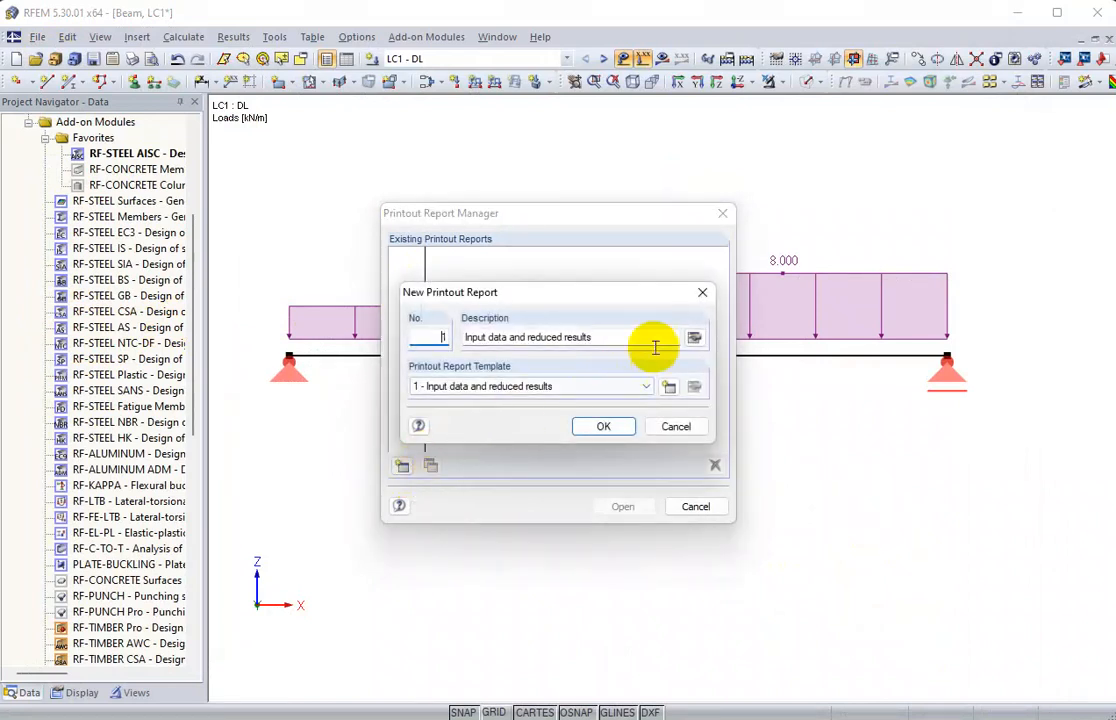
pyautogui.click(645, 386)
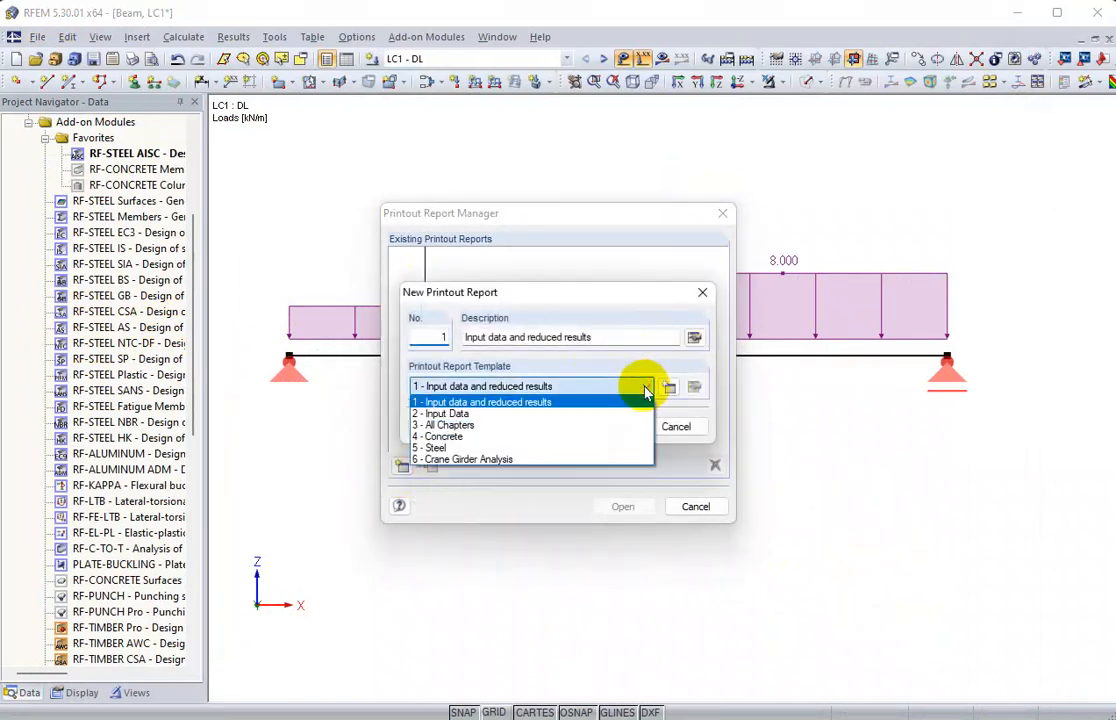
pyautogui.click(605, 447)
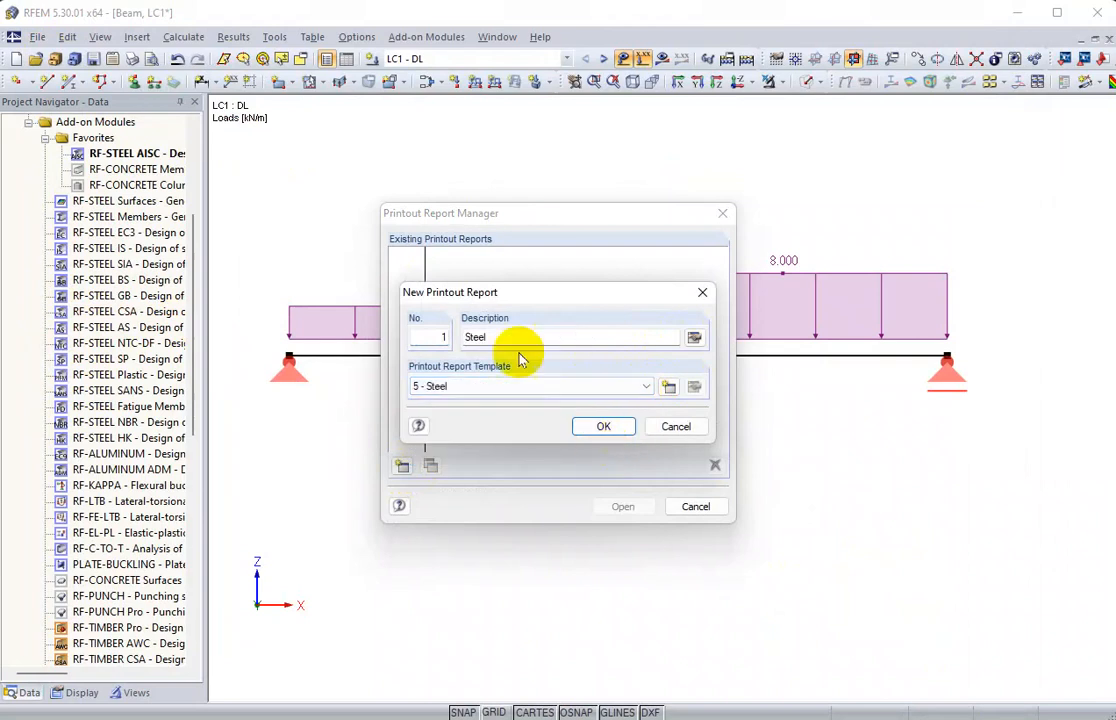
pyautogui.click(600, 429)
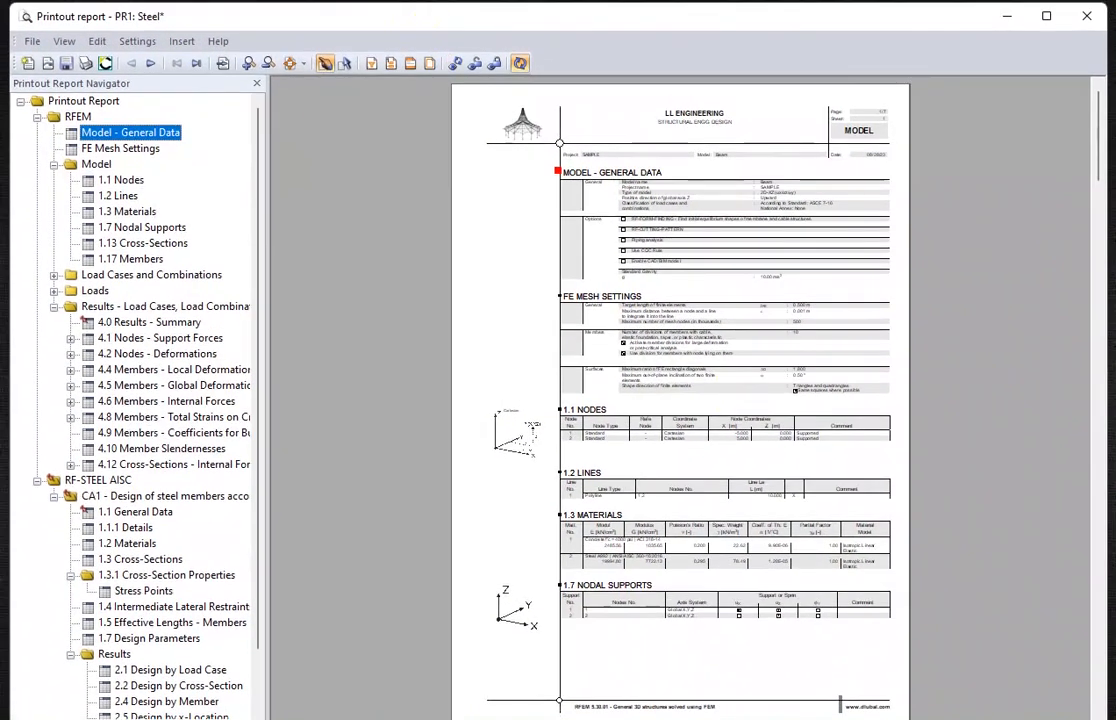
# Step: Fit the printout report window on the screen and skim through the report's pages
pyautogui.moveTo(1104, 719); pyautogui.dragTo(1107, 712)
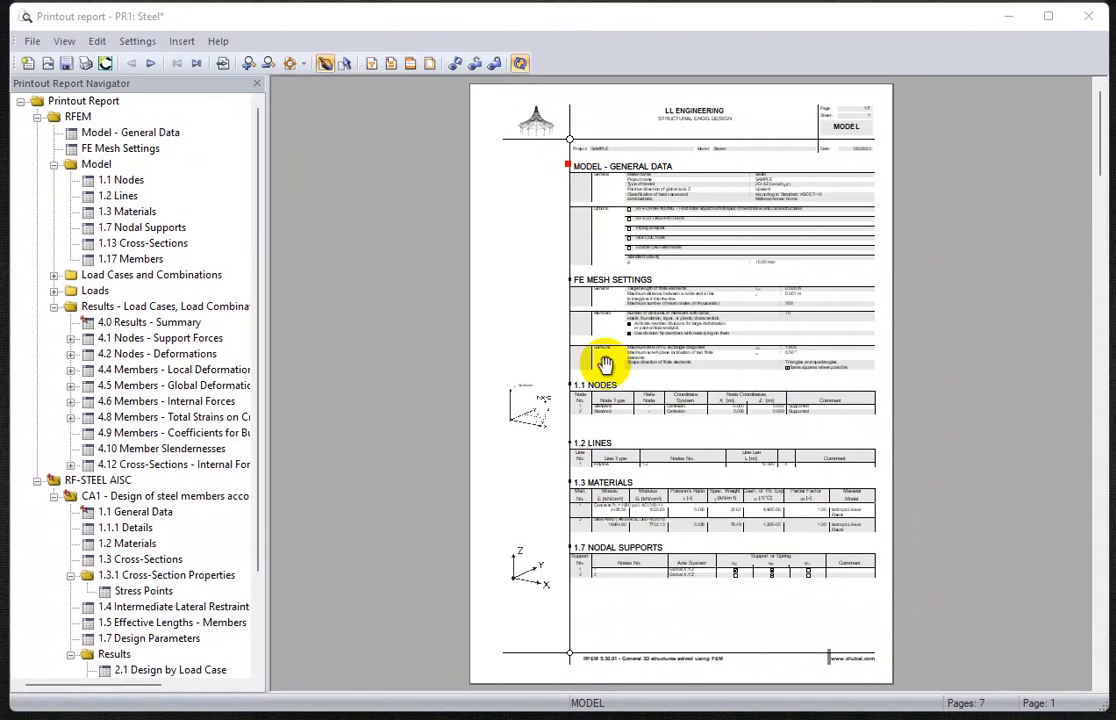
pyautogui.scroll(-4, 607, 365)
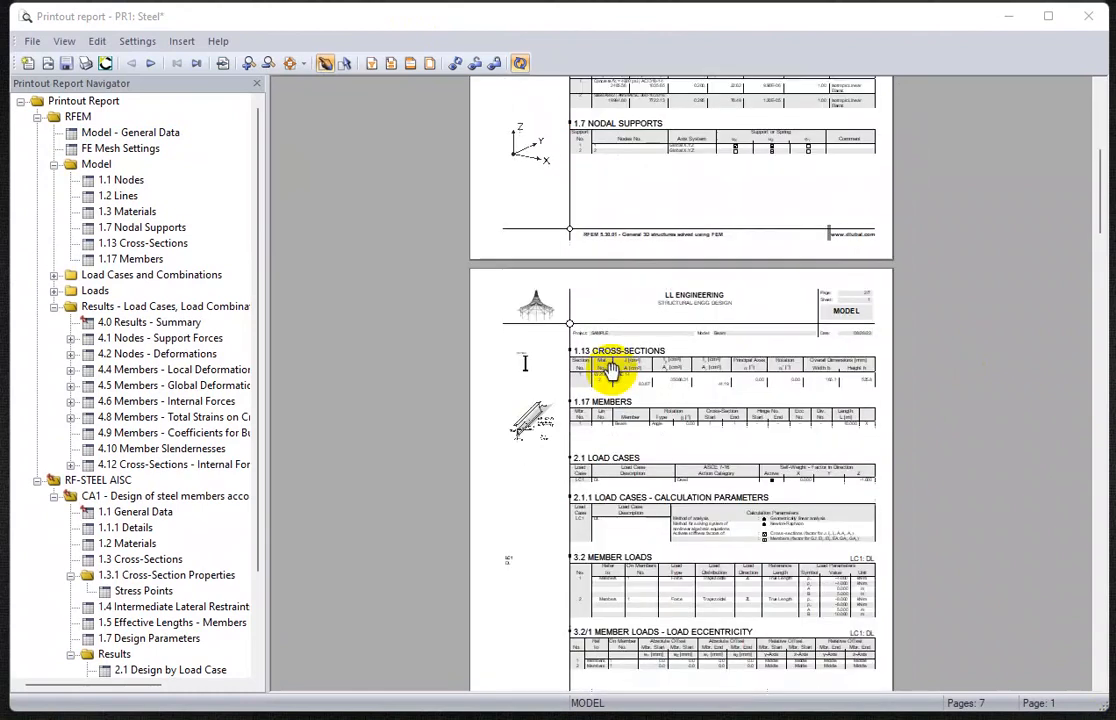
pyautogui.scroll(-5, 610, 370)
pyautogui.scroll(9, 610, 370)
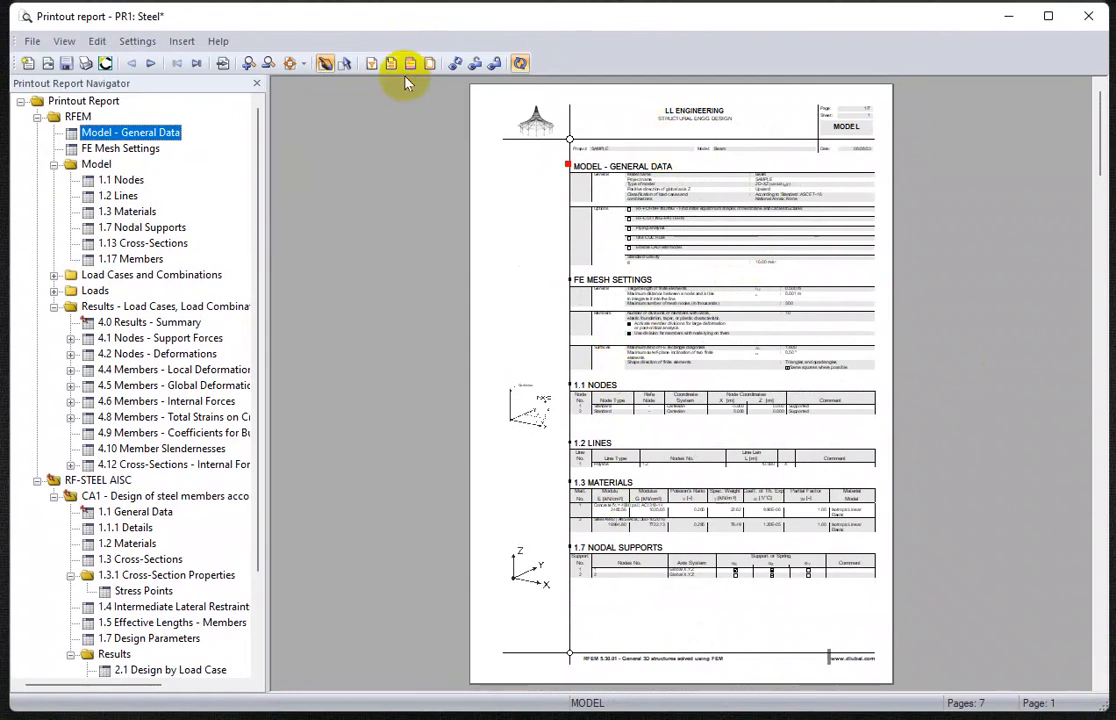
# Step: Enlarge the report's first page to a readable size and check the printout report header settings
pyautogui.click(249, 64)
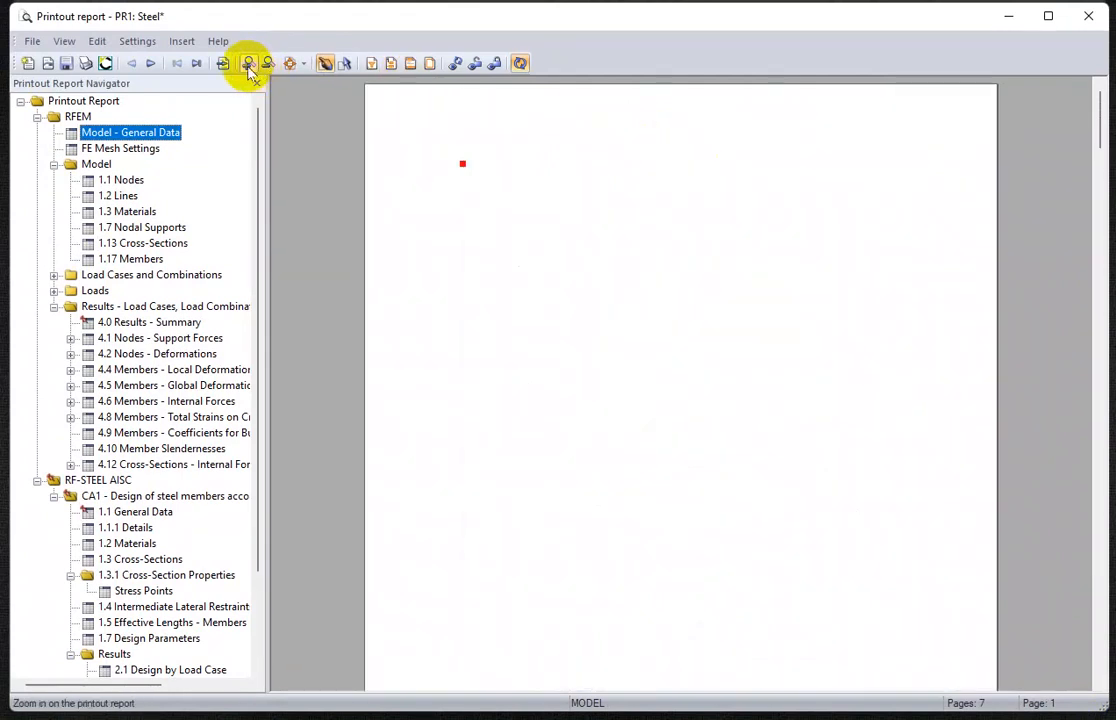
pyautogui.click(249, 64)
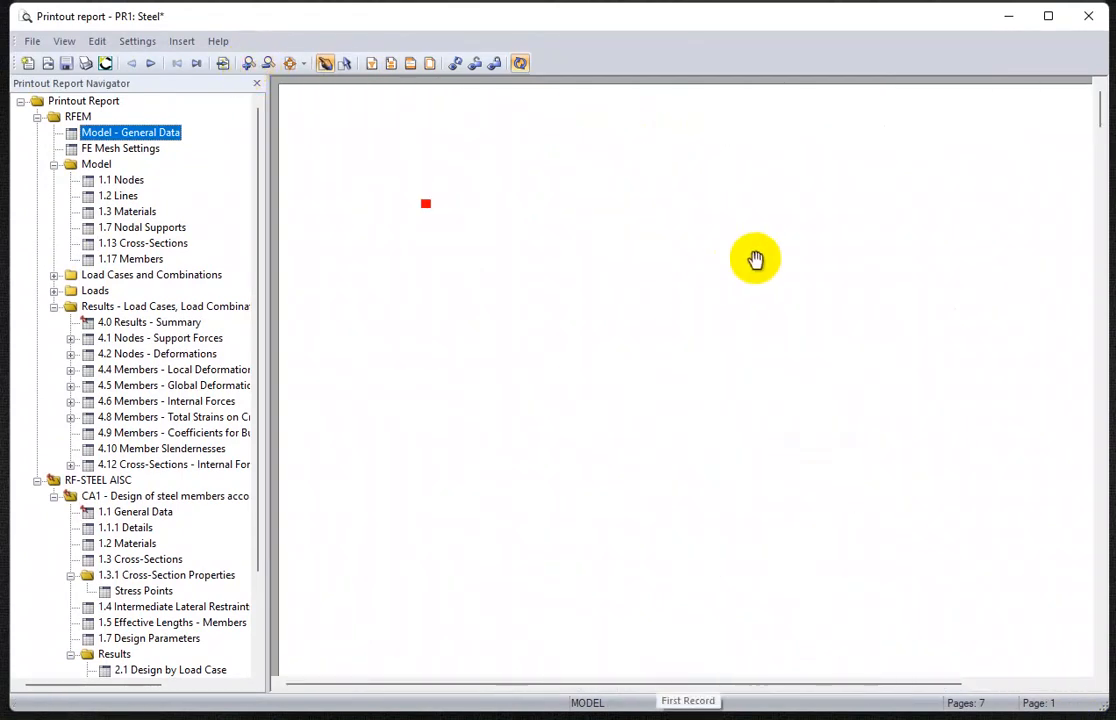
pyautogui.moveTo(829, 251); pyautogui.dragTo(665, 304)
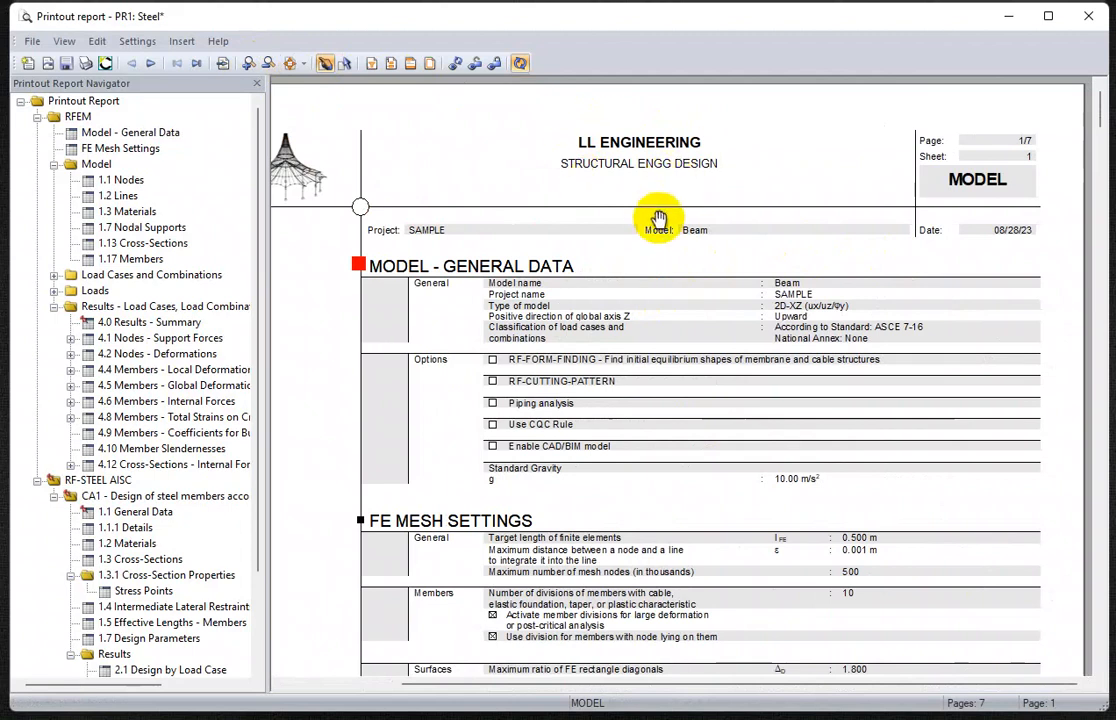
pyautogui.click(411, 64)
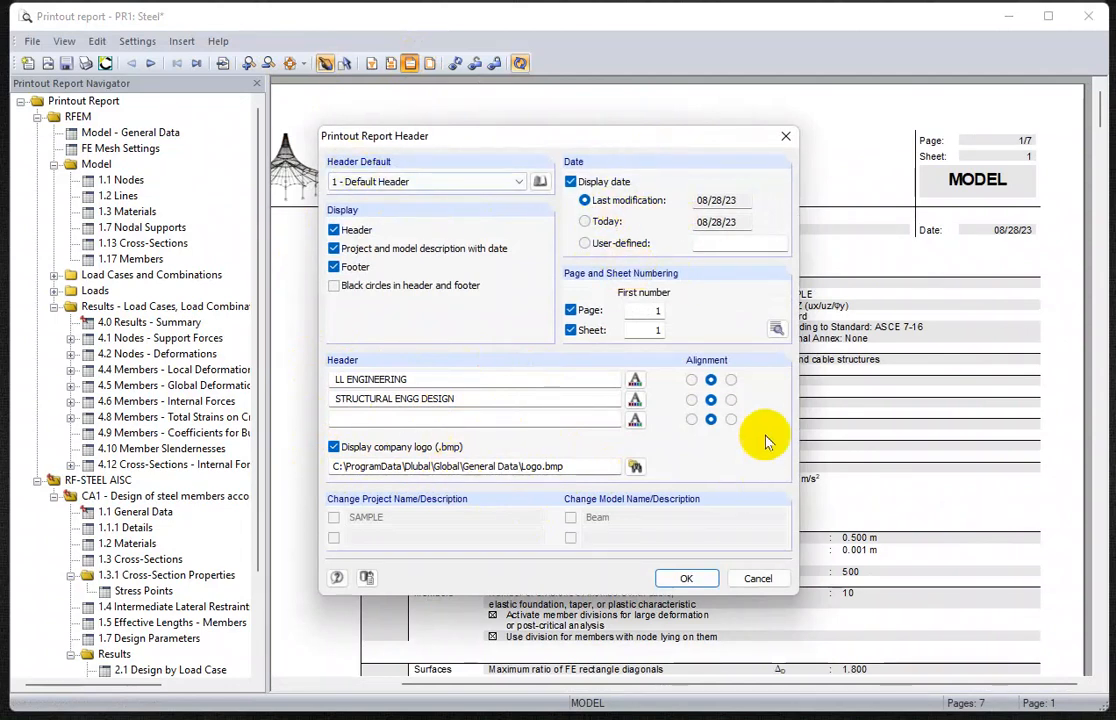
pyautogui.click(690, 579)
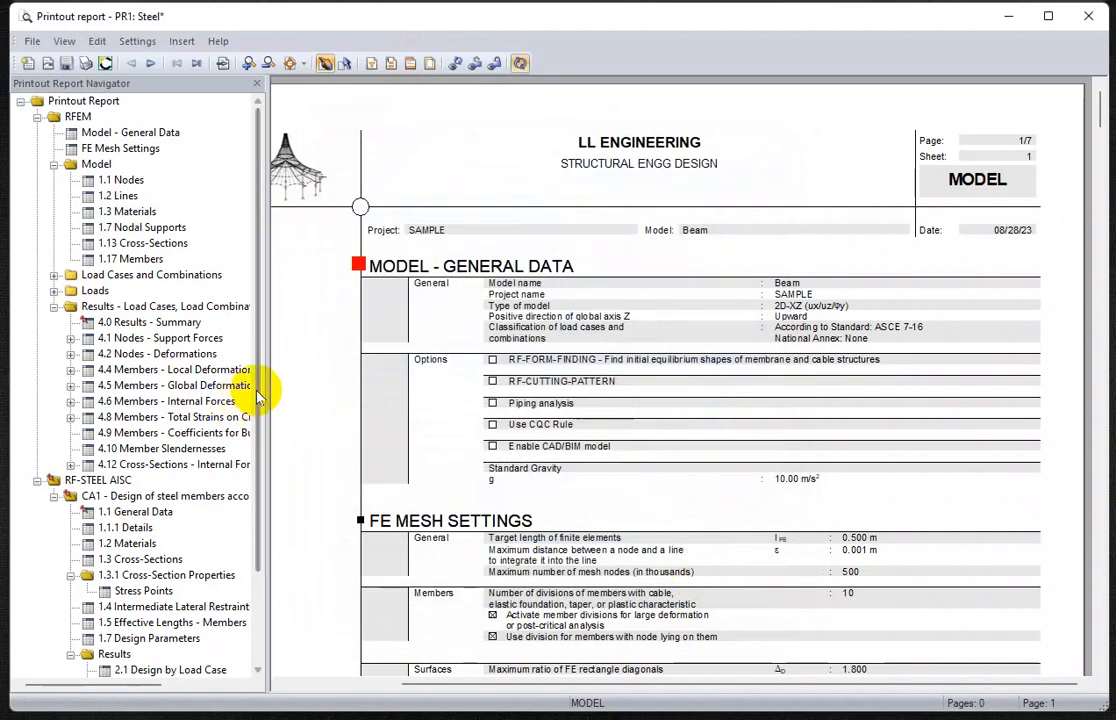
# Step: Examine the RF-STEEL AISC design result and input tables in the report, and return to the report's first page
pyautogui.moveTo(257, 393); pyautogui.dragTo(269, 490)
pyautogui.click(190, 558)
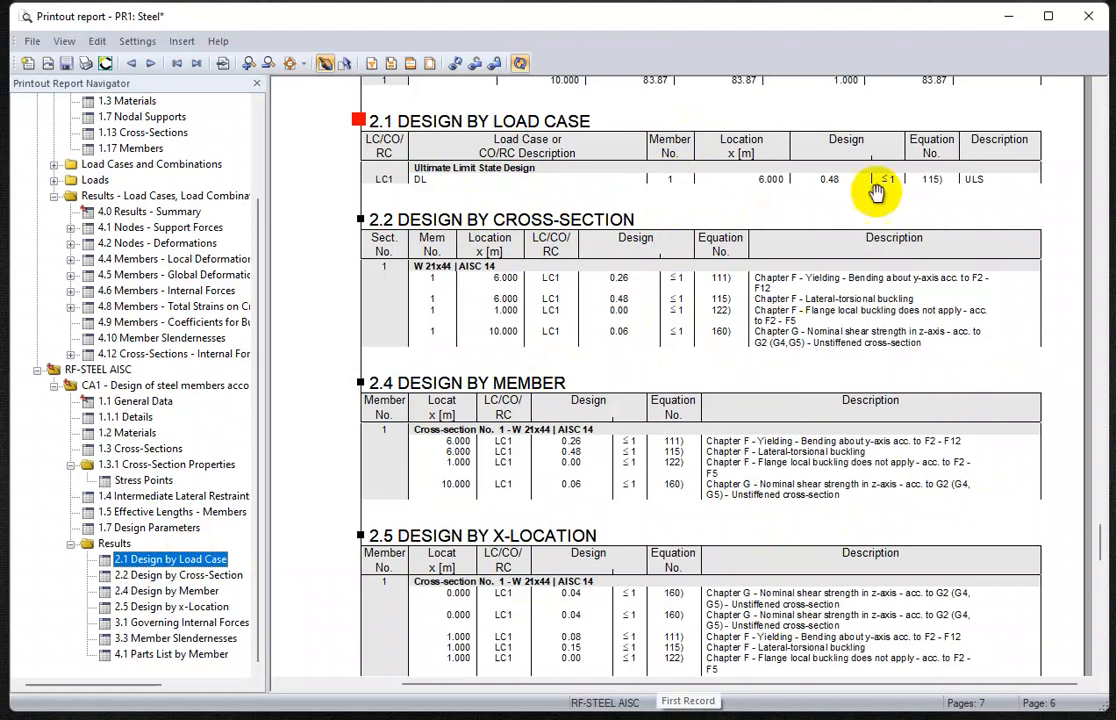
pyautogui.scroll(3, 575, 232)
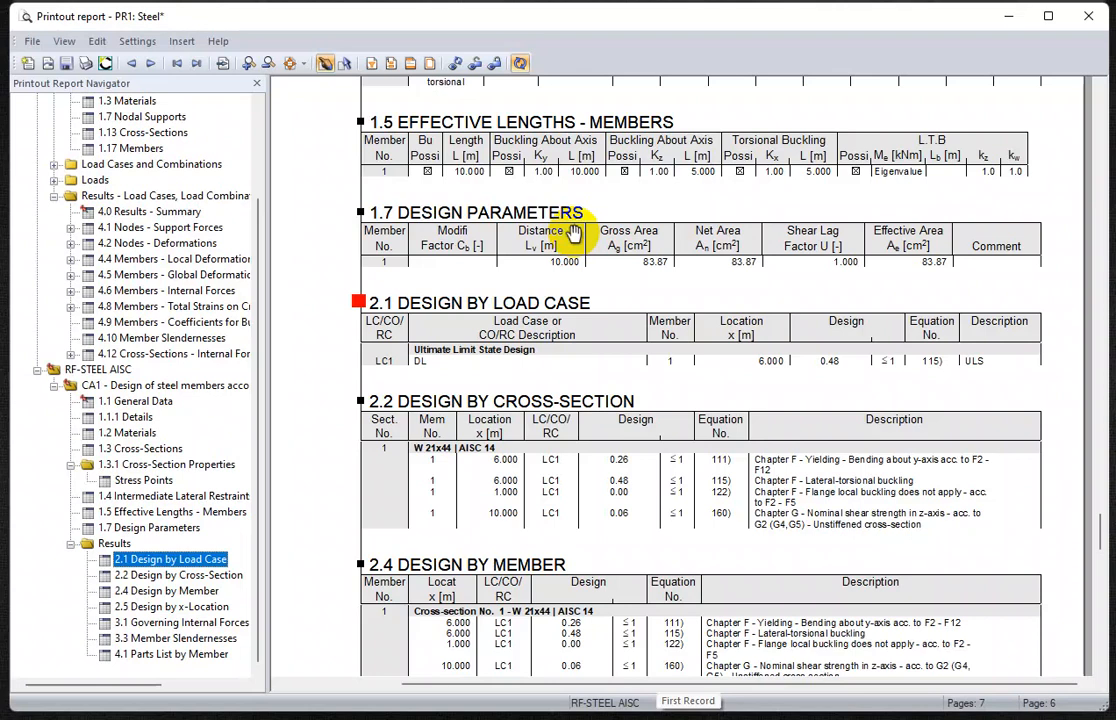
pyautogui.scroll(10, 630, 300)
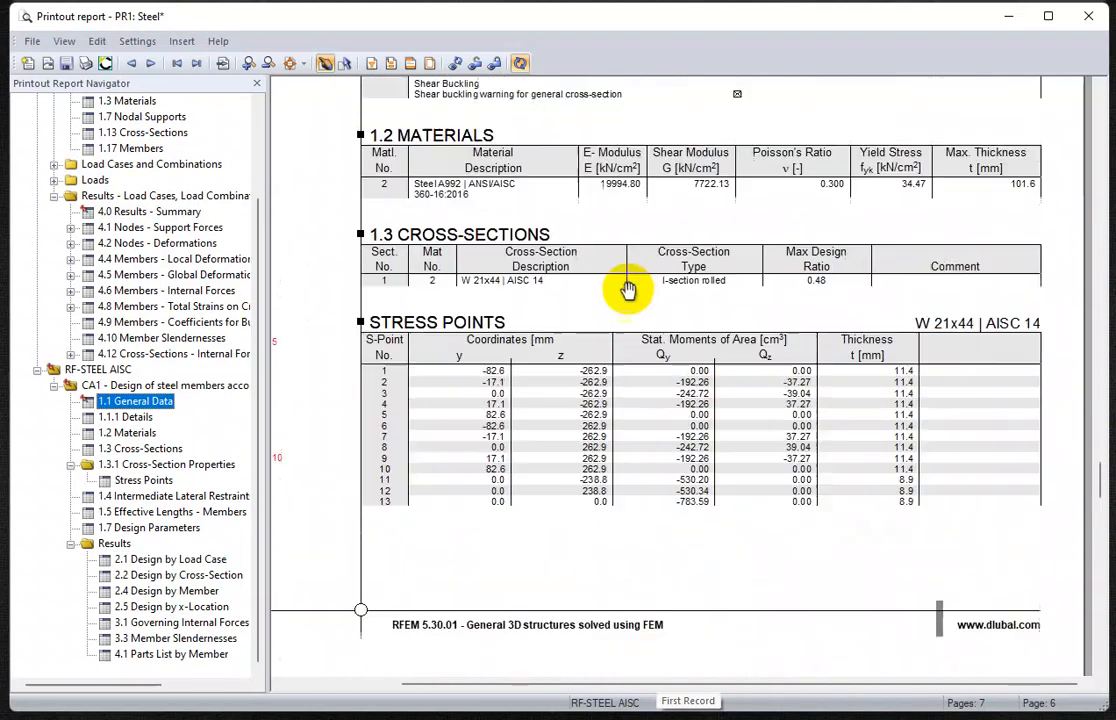
pyautogui.scroll(12, 655, 326)
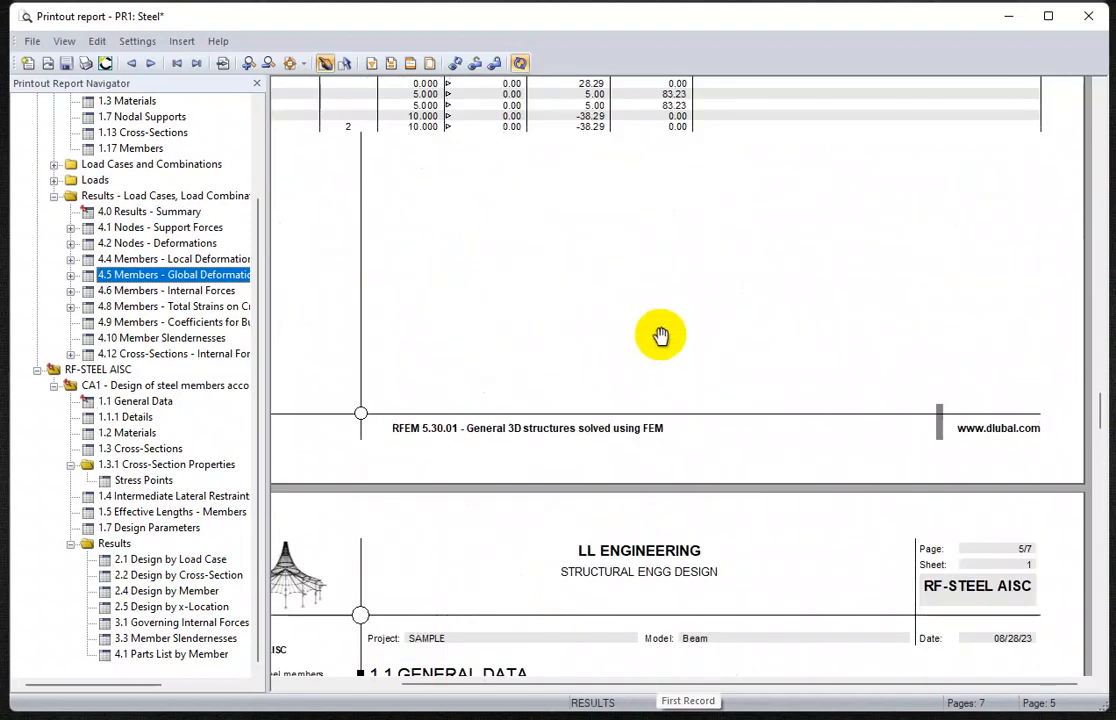
pyautogui.moveTo(1098, 411); pyautogui.dragTo(1087, 97)
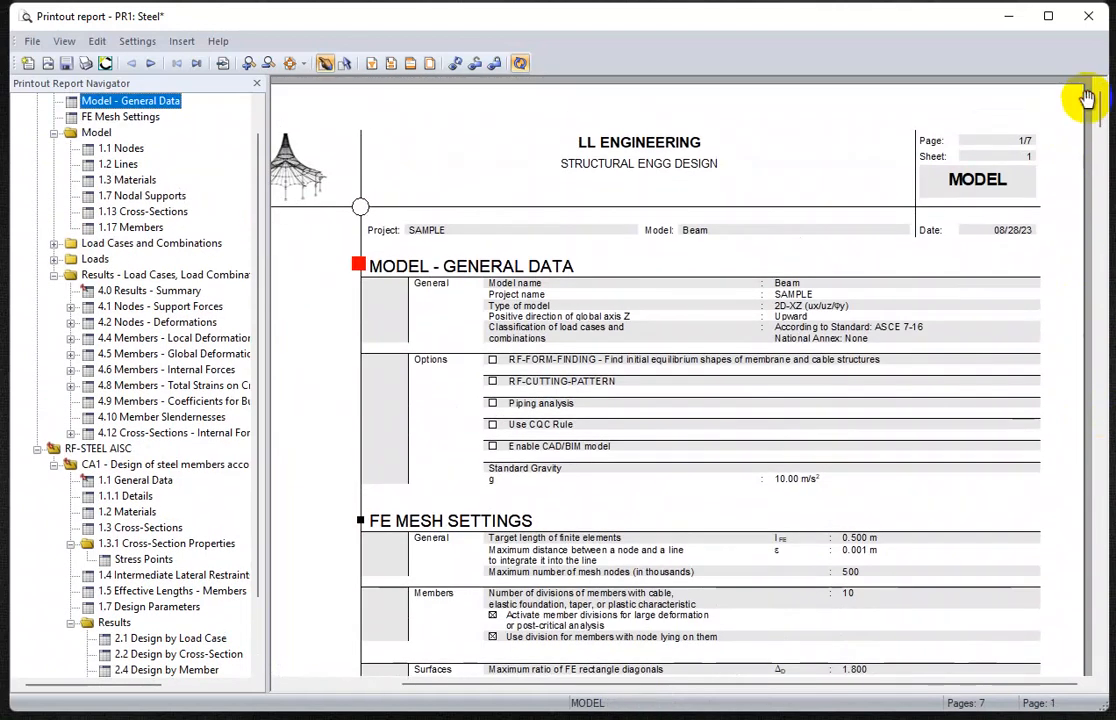